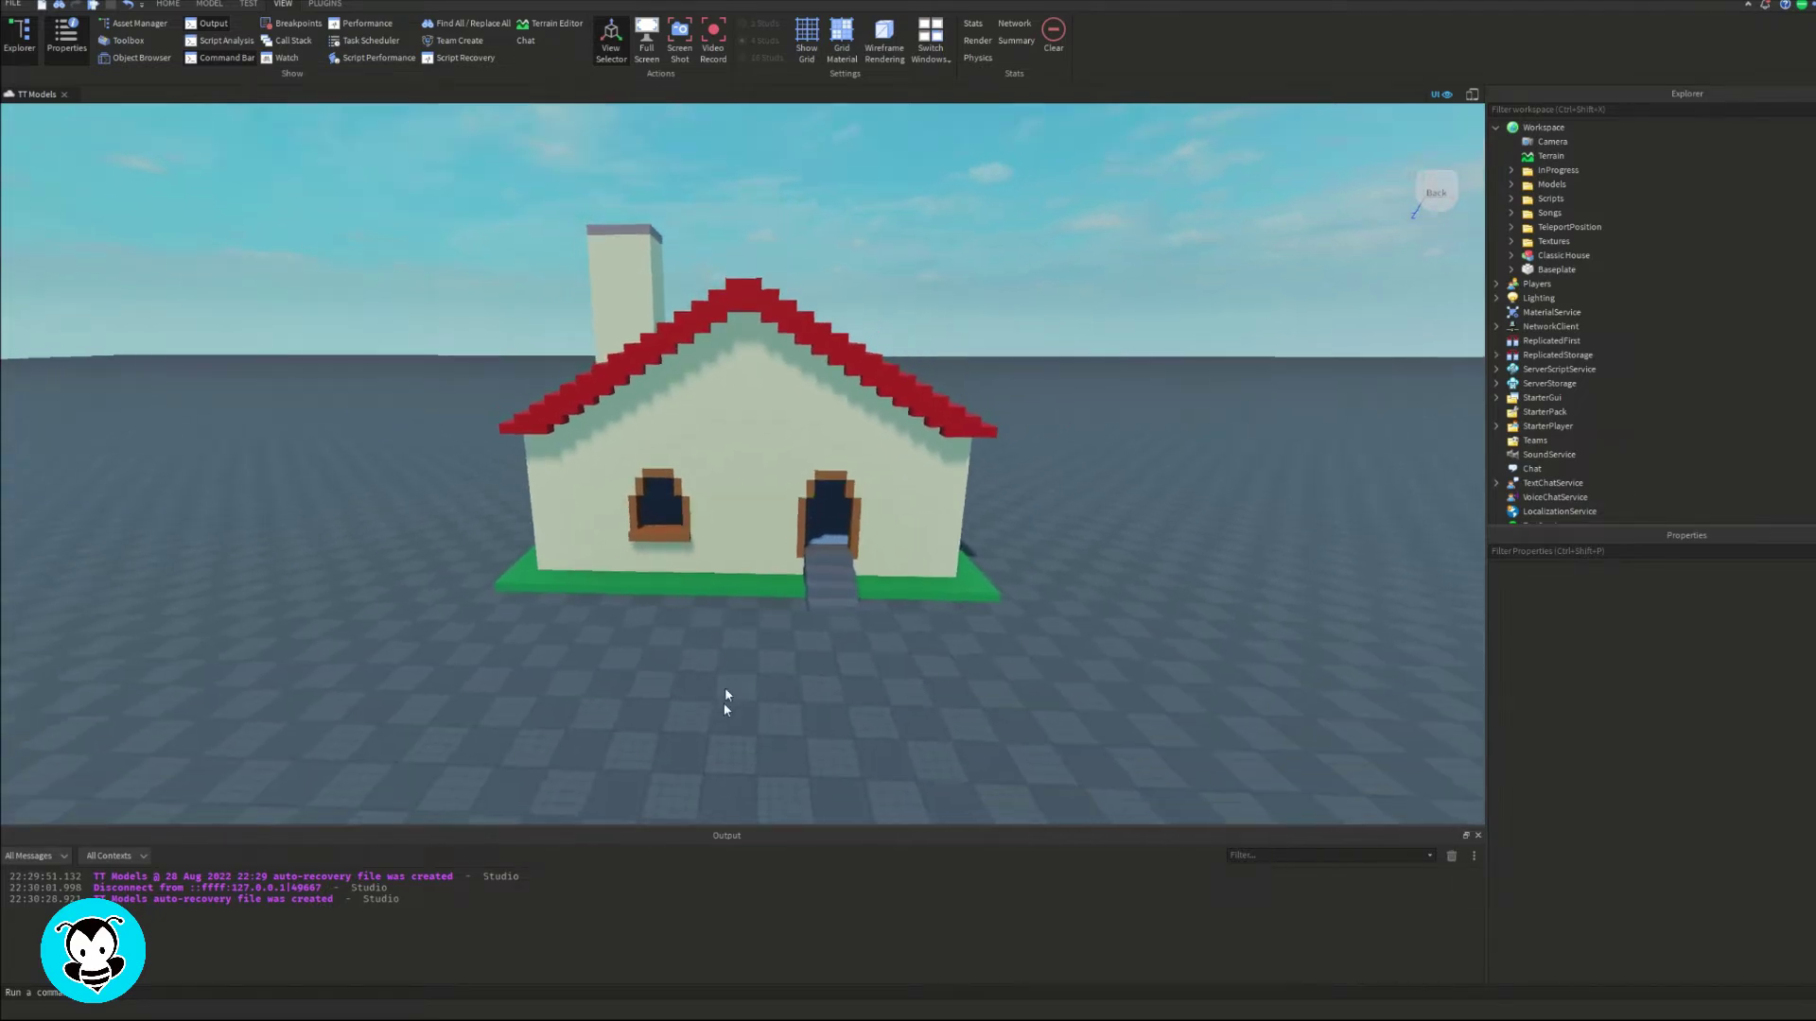
Insert a block part, move it into the house and raise it to the height of the ceiling beams
right_click_drag(895, 648, 898, 647)
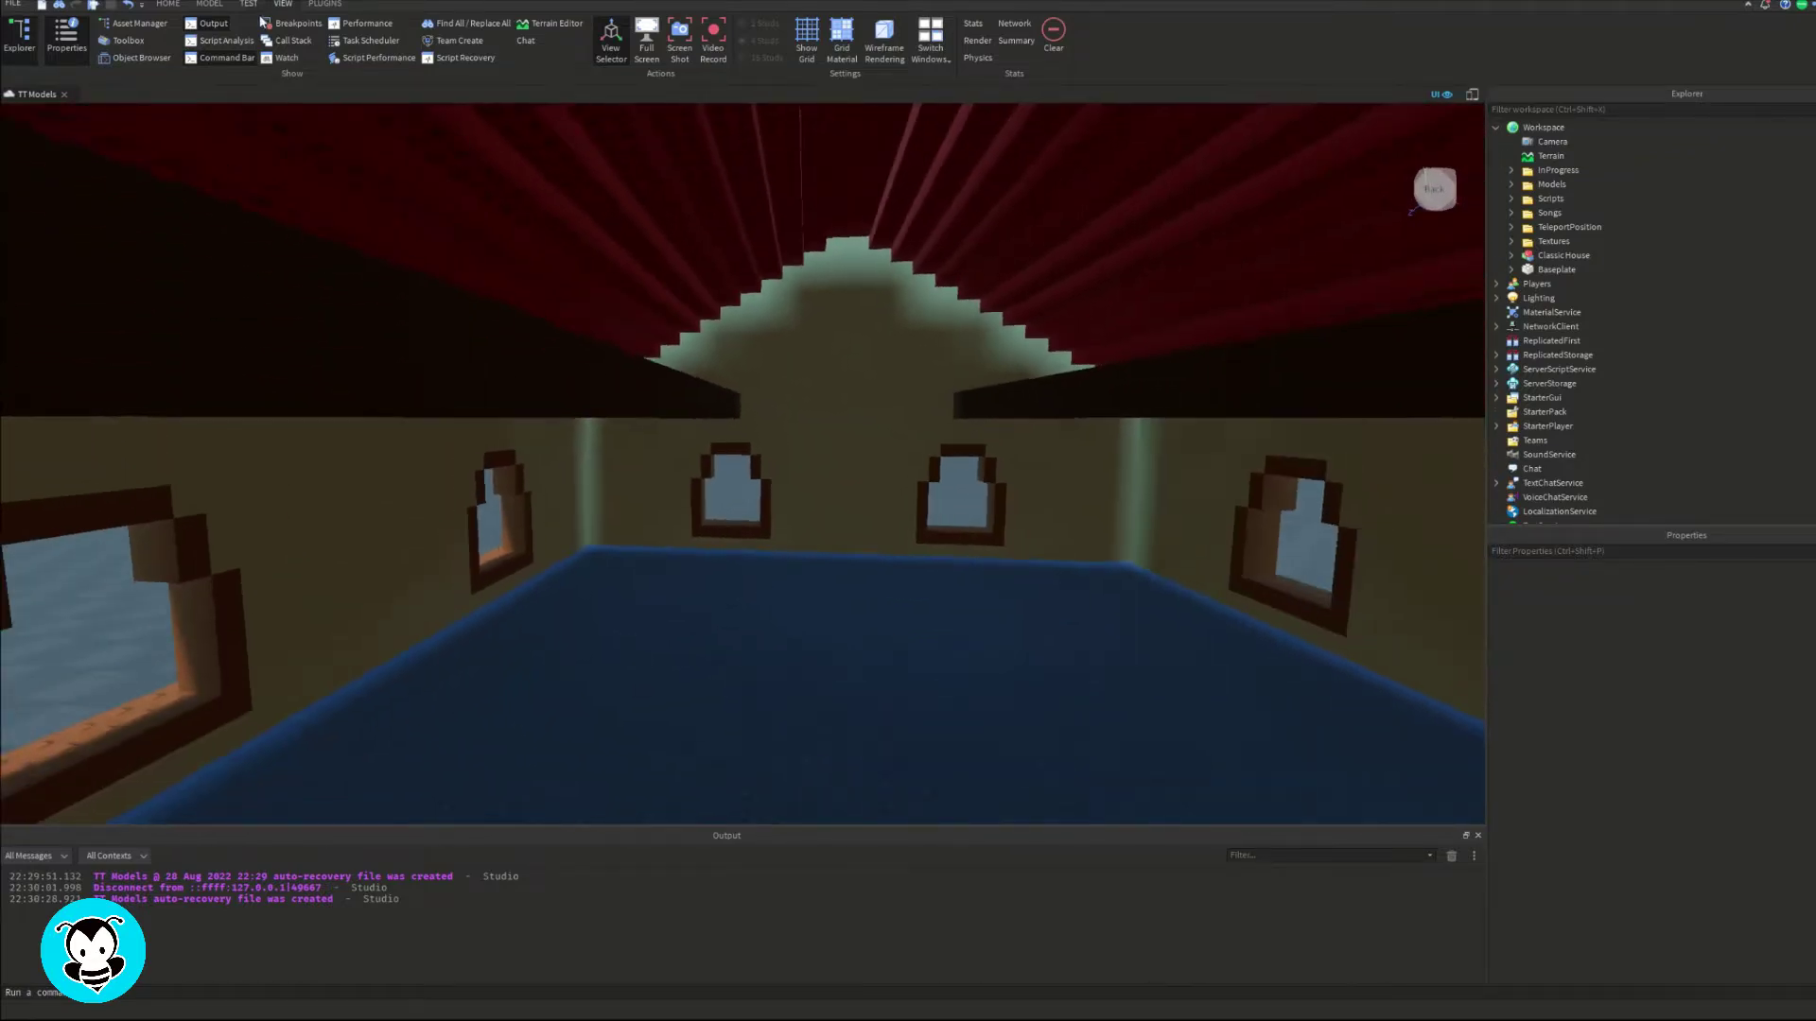
left_click(168, 5)
left_click(409, 33)
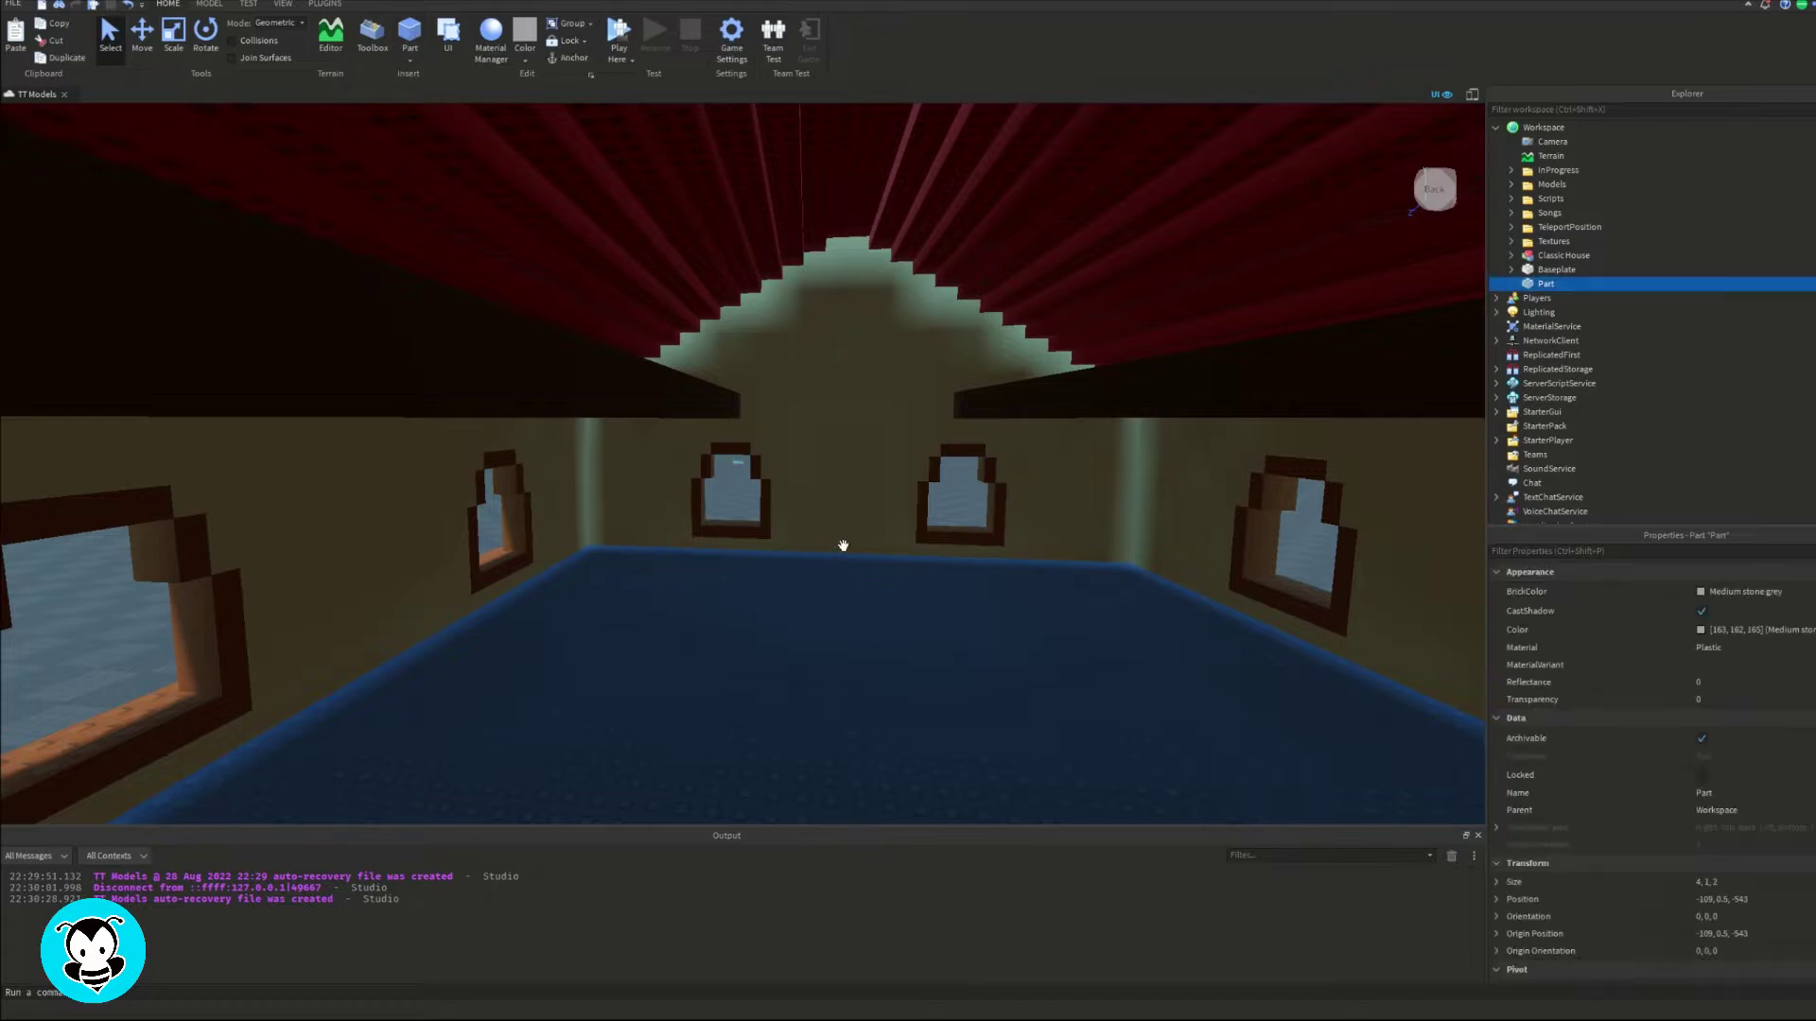
key("f")
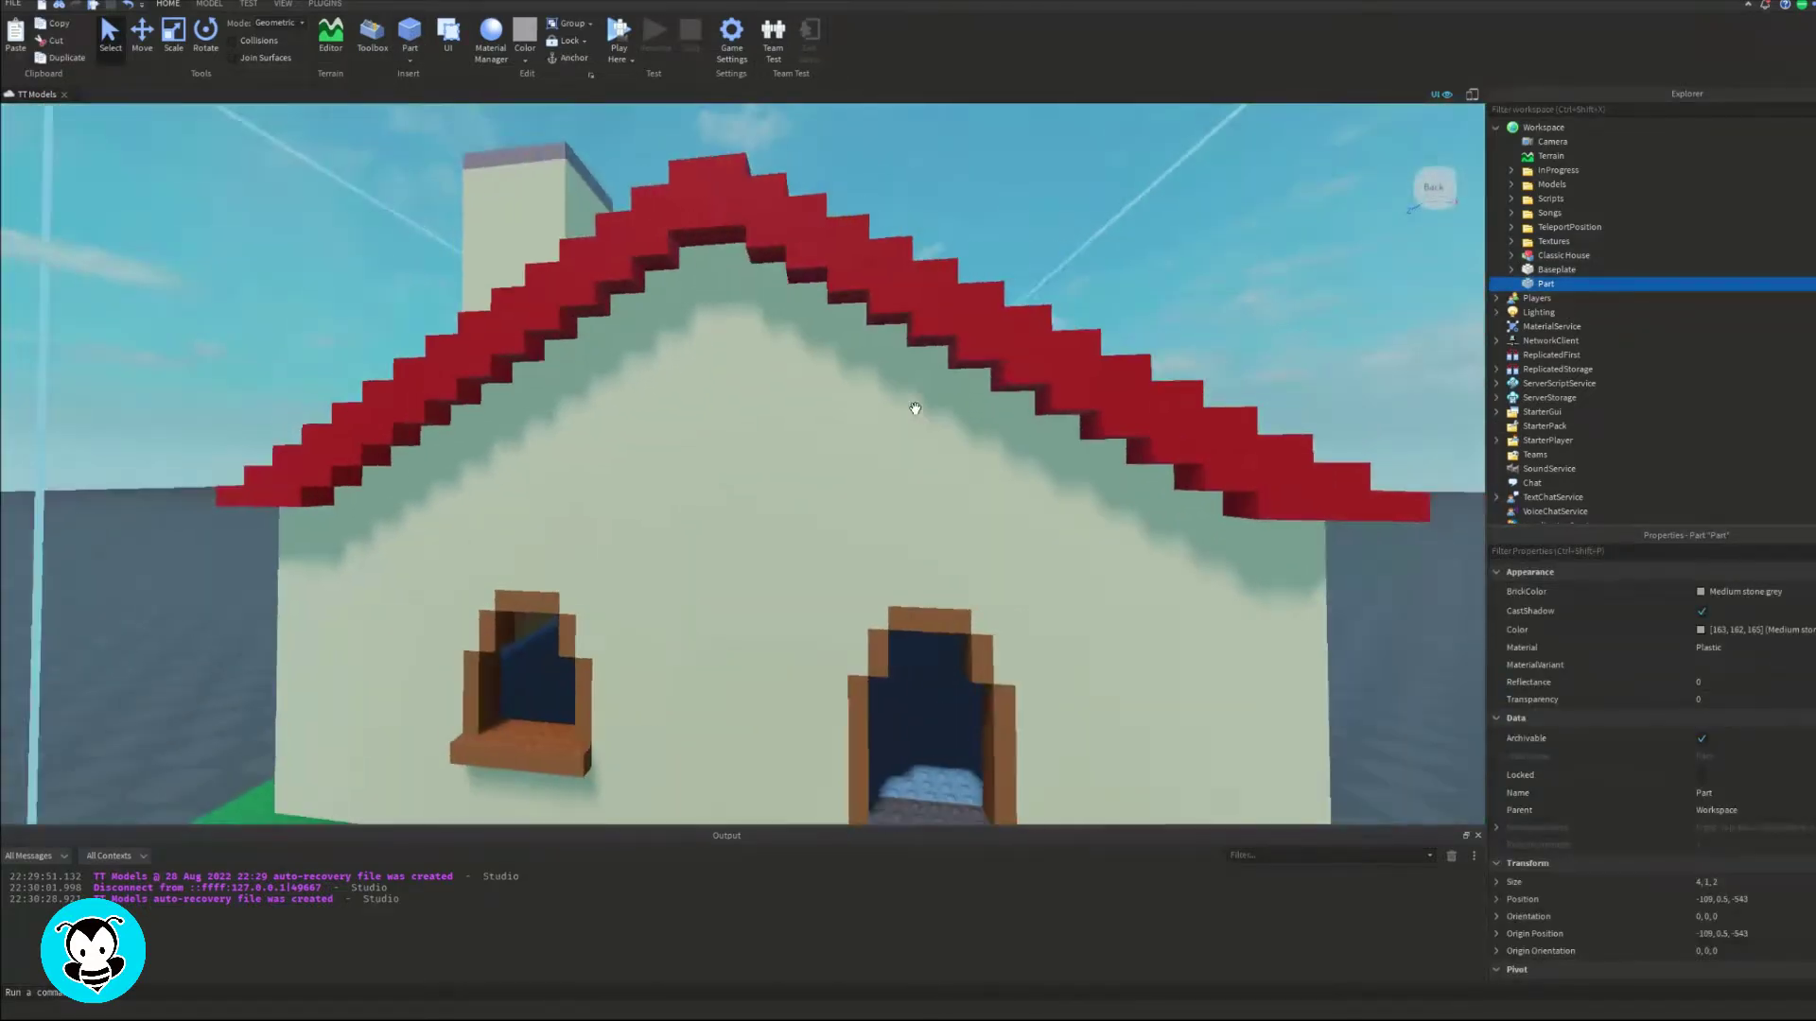
key("ctrl+2")
scroll(686, 467, "up", 5)
scroll(685, 467, "up", 5)
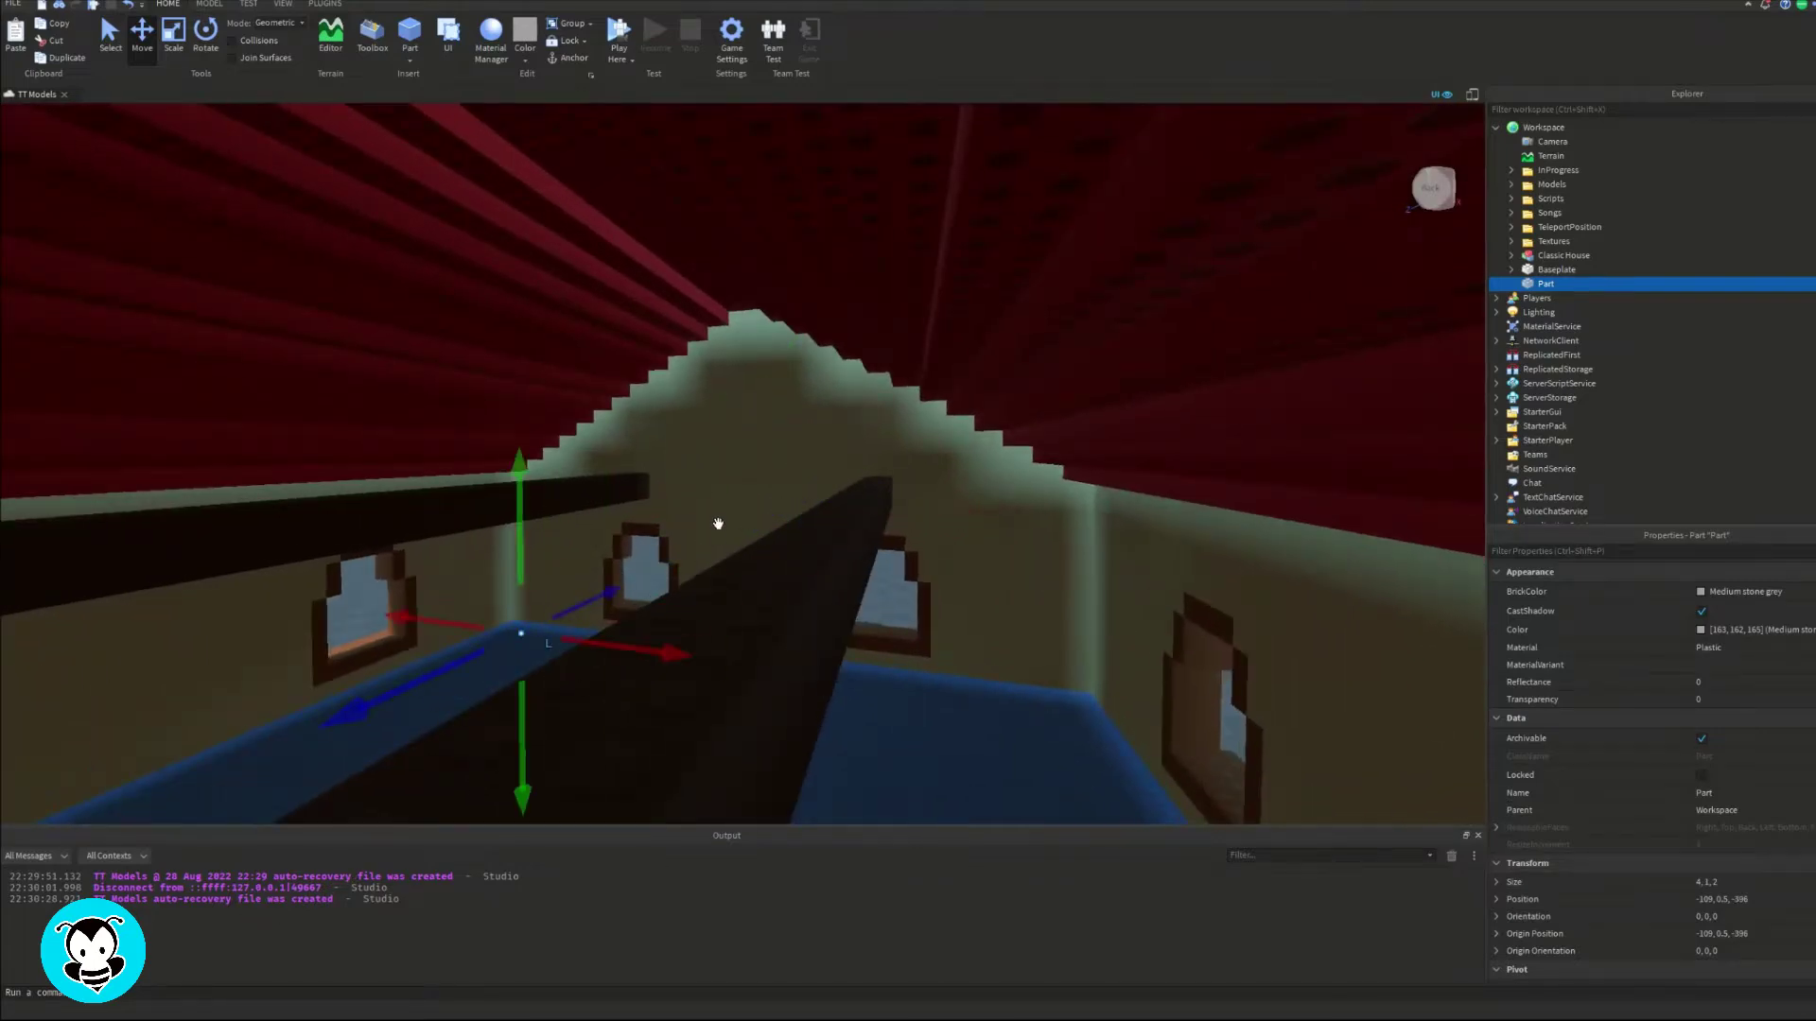
right_click_drag(718, 524, 446, 659)
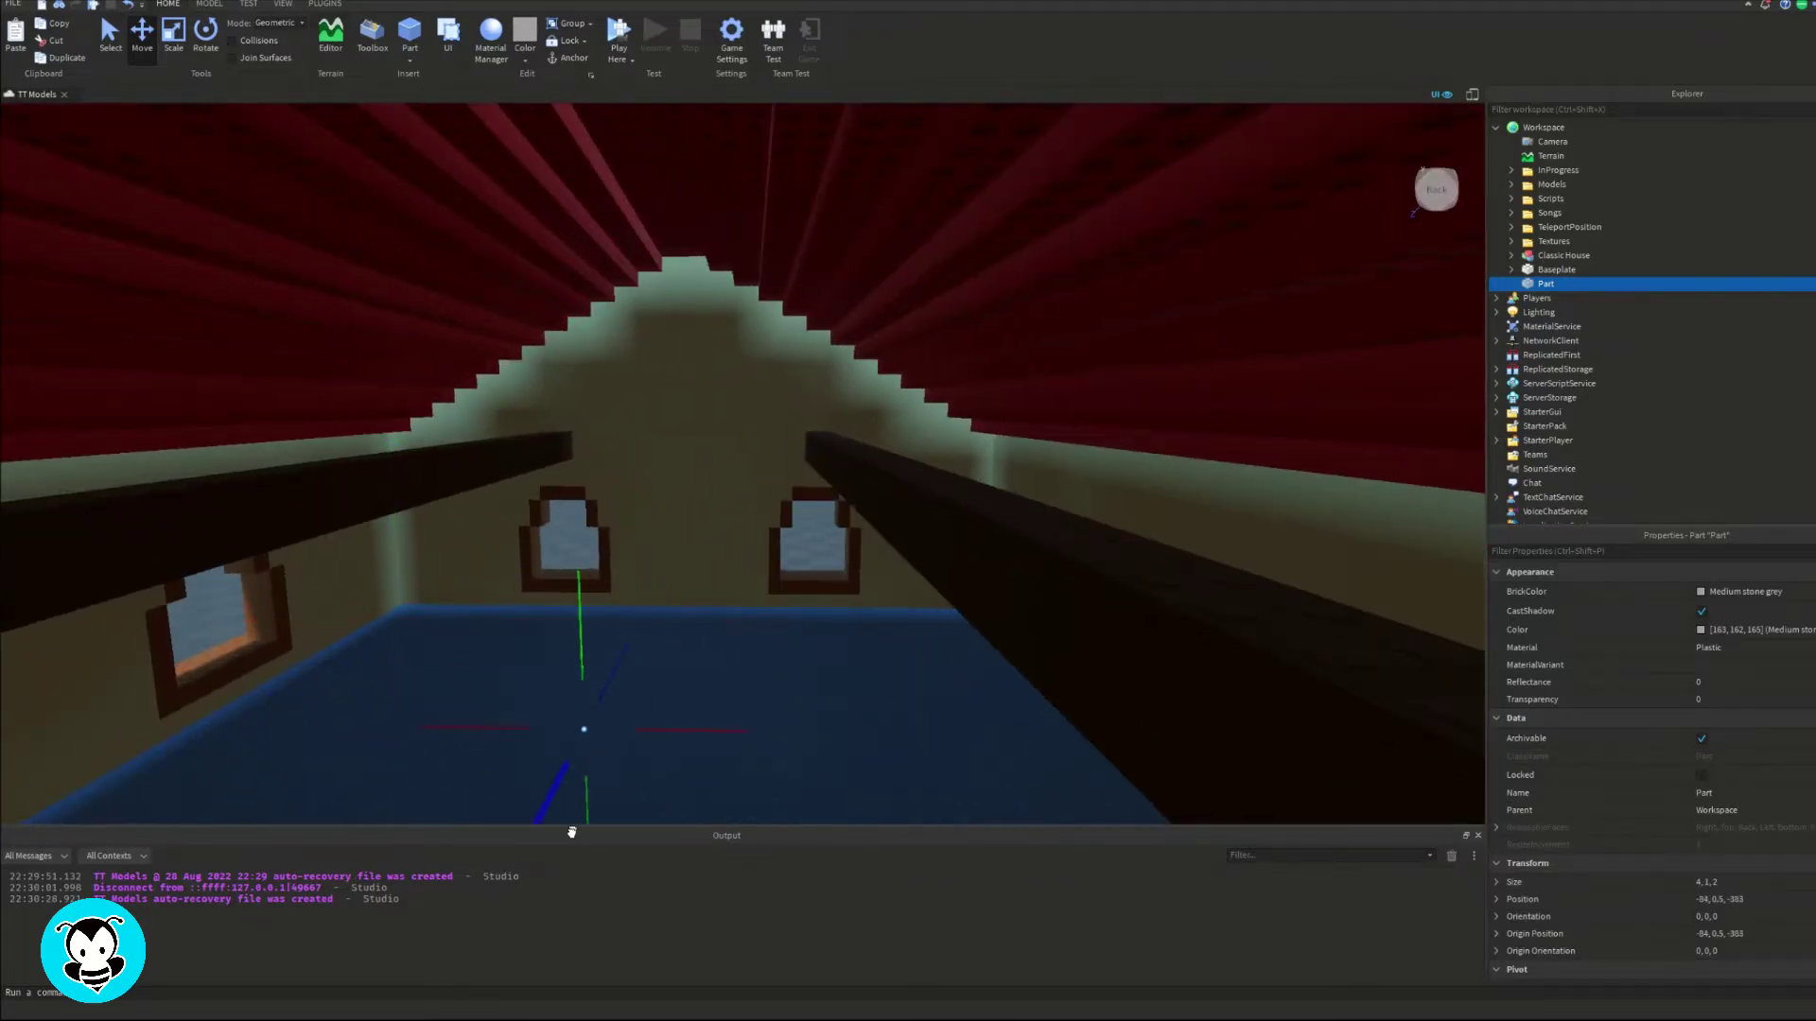
right_click_drag(565, 403, 605, 391)
key("e")
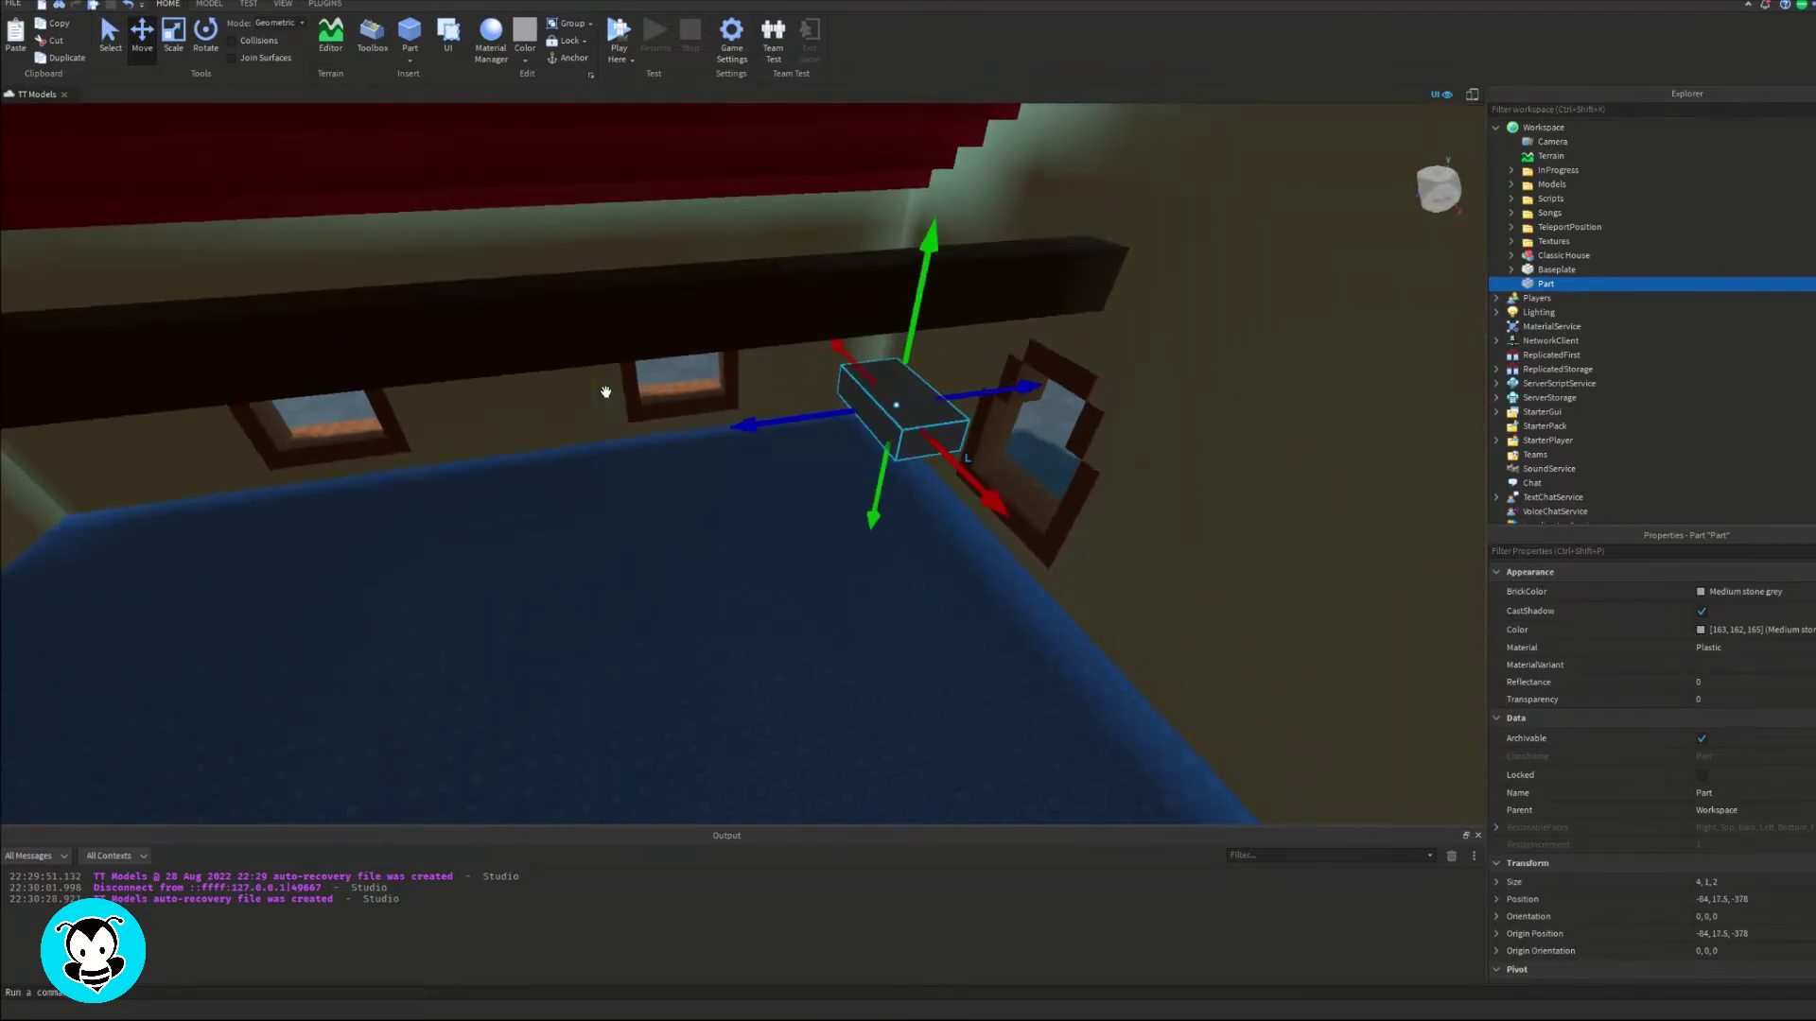
key("s")
Slide the part along the room to the end of the space between the two ceiling beams
left_click_drag(737, 438, 77, 527)
right_click_drag(555, 437, 605, 431)
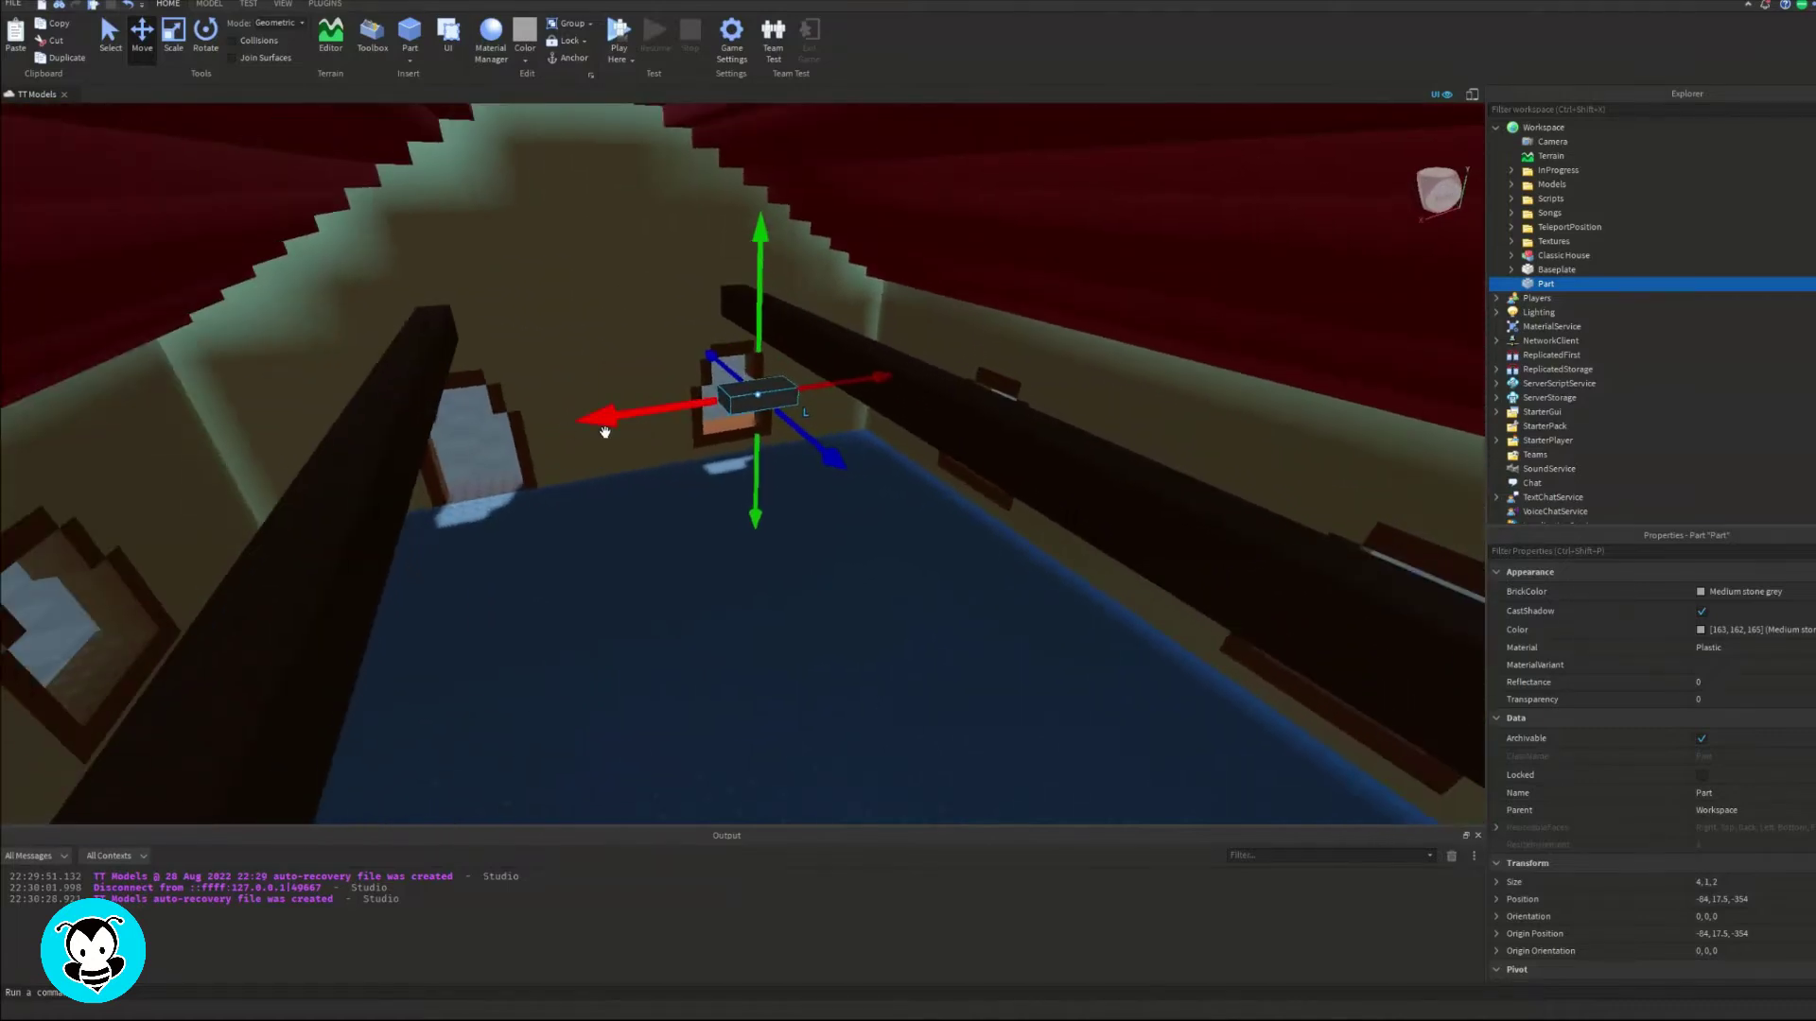
left_click_drag(437, 447, 410, 450)
Stretch the part across the space between the beams to a size of 16, 1, 22
right_click_drag(587, 410, 734, 518)
scroll(589, 414, "down", 3)
scroll(587, 409, "up", 3)
left_click_drag(648, 553, 1211, 406)
right_click_drag(729, 410, 791, 321)
left_click_drag(803, 344, 823, 321)
key("d")
right_click_drag(604, 438, 605, 434)
key("w")
left_click_drag(1016, 396, 752, 452)
key("a")
right_click_drag(575, 441, 575, 442)
key("s")
key("w")
key("q")
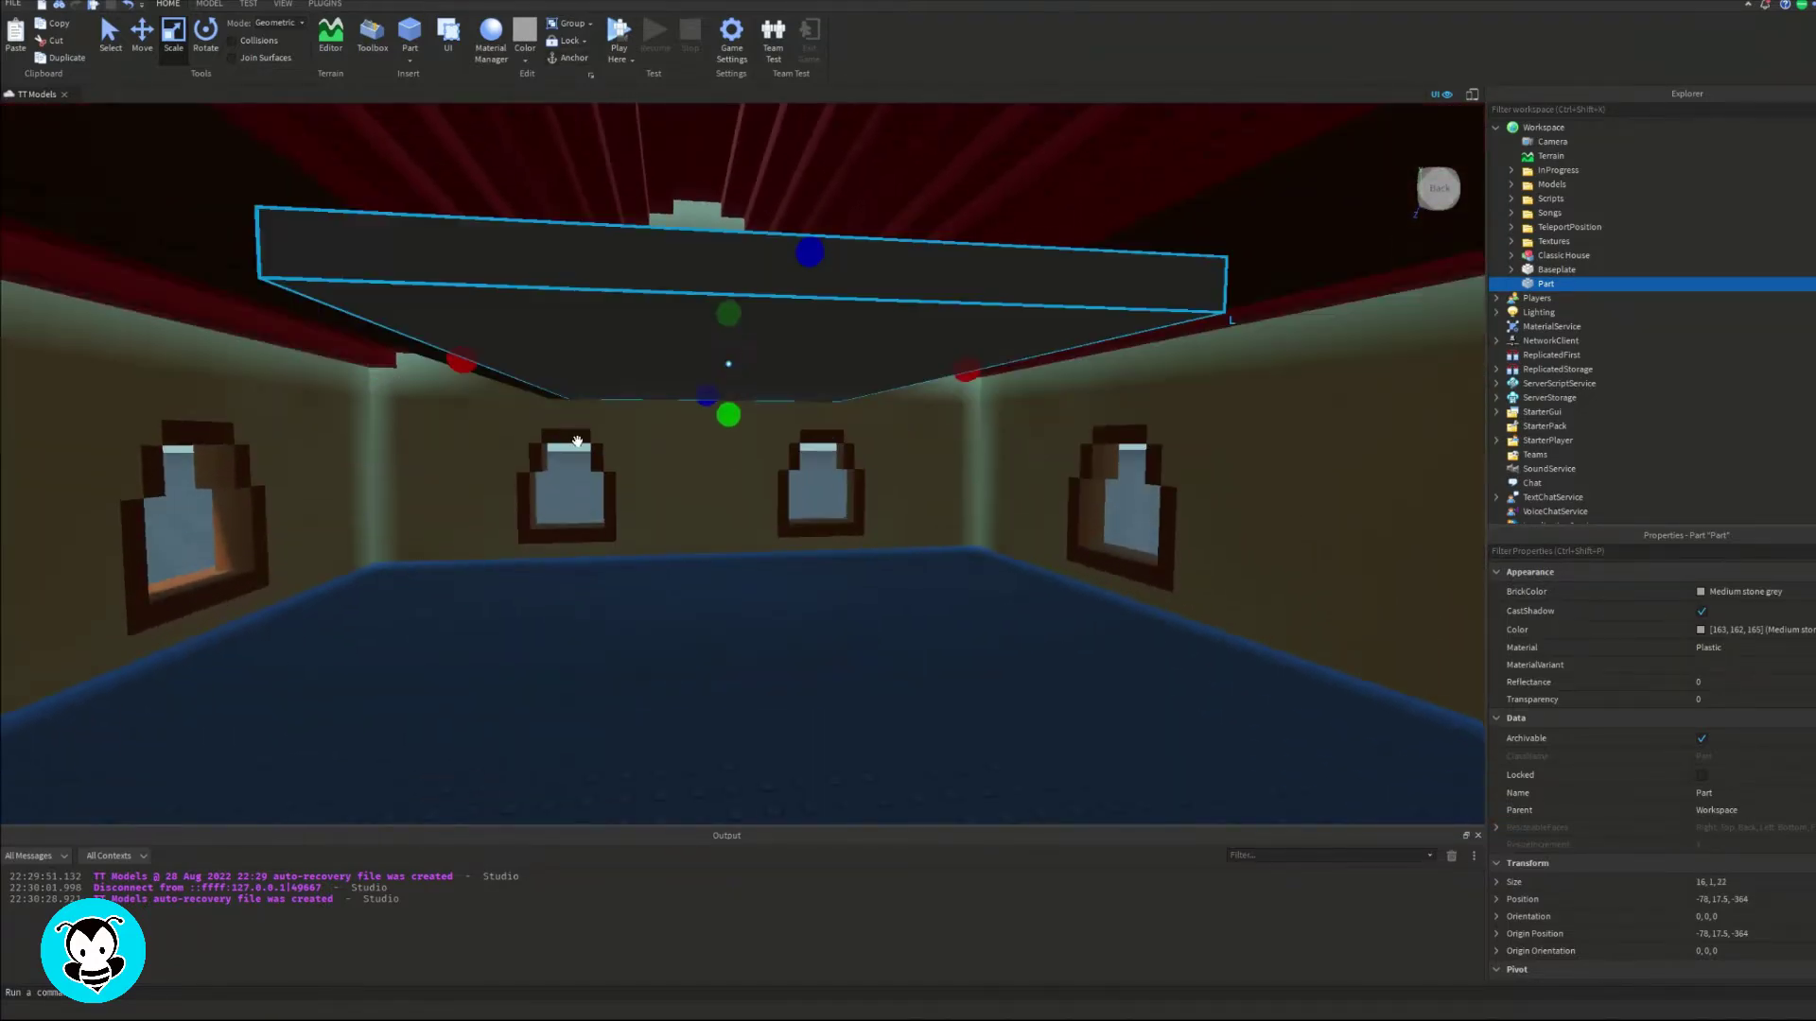
Set the ceiling part's Transparency to 1 and add a SurfaceLight inside it
left_click(1745, 699)
type("1")
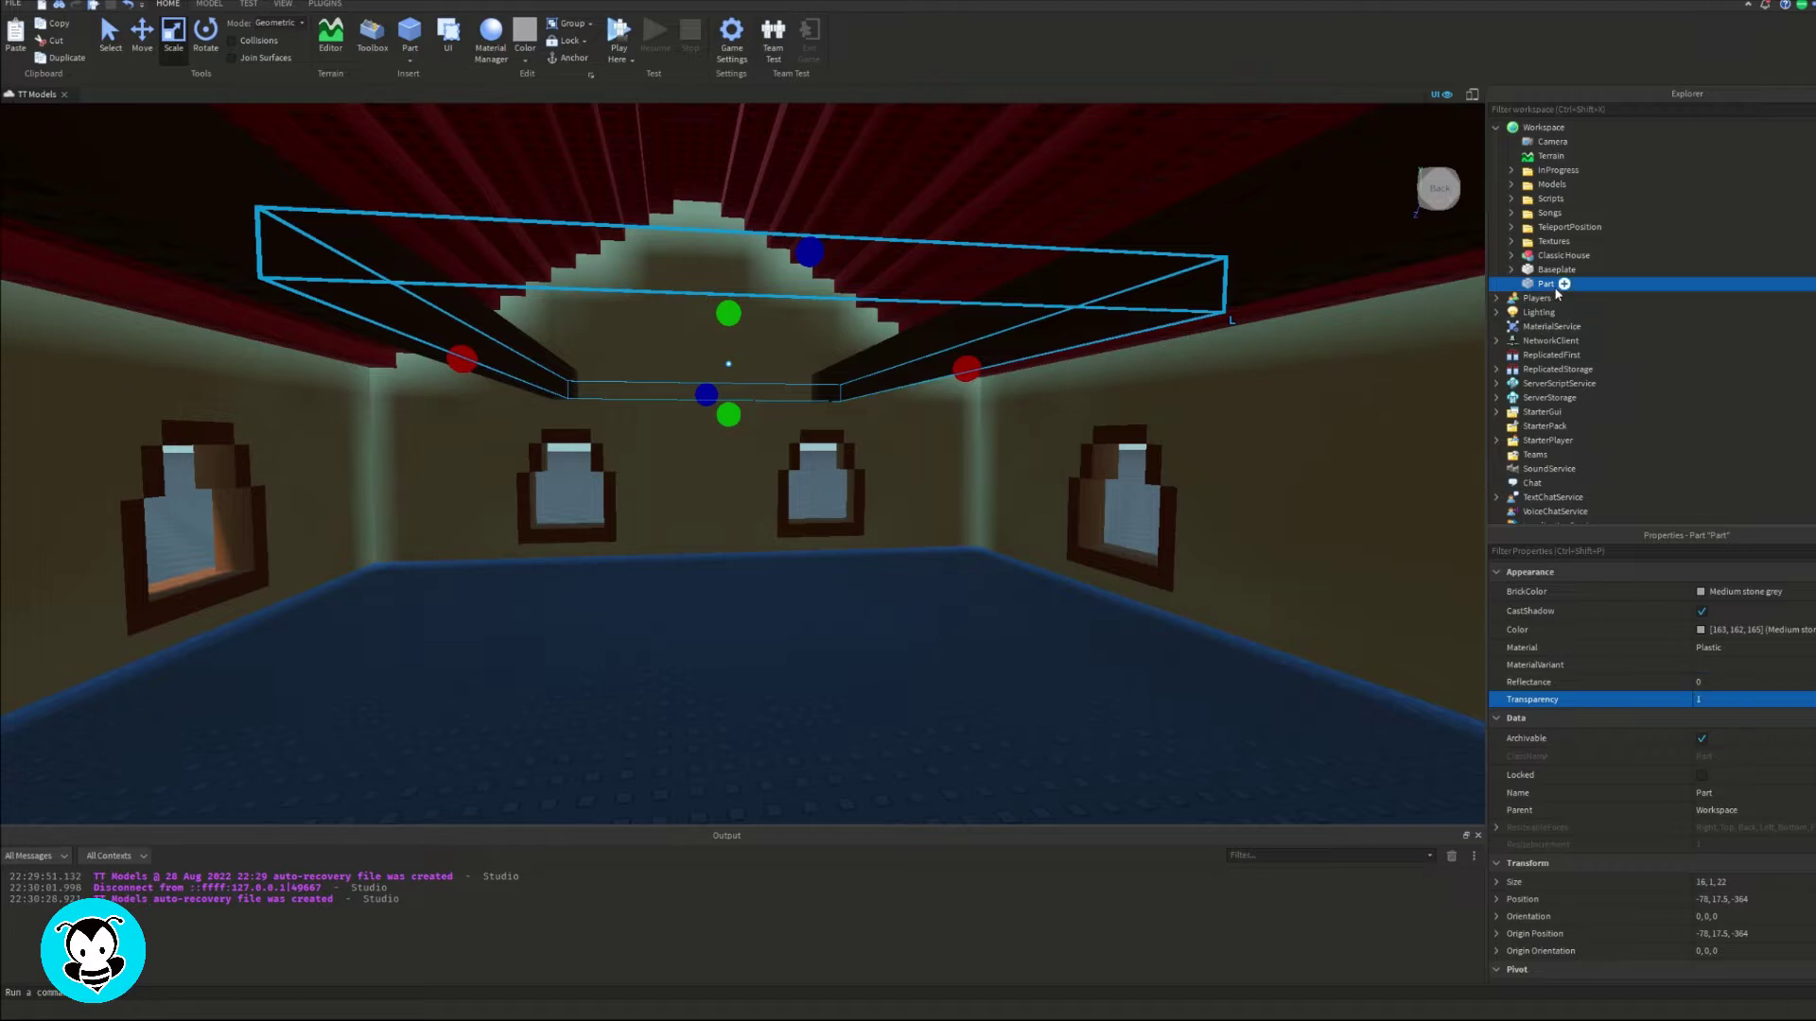
left_click(1564, 284)
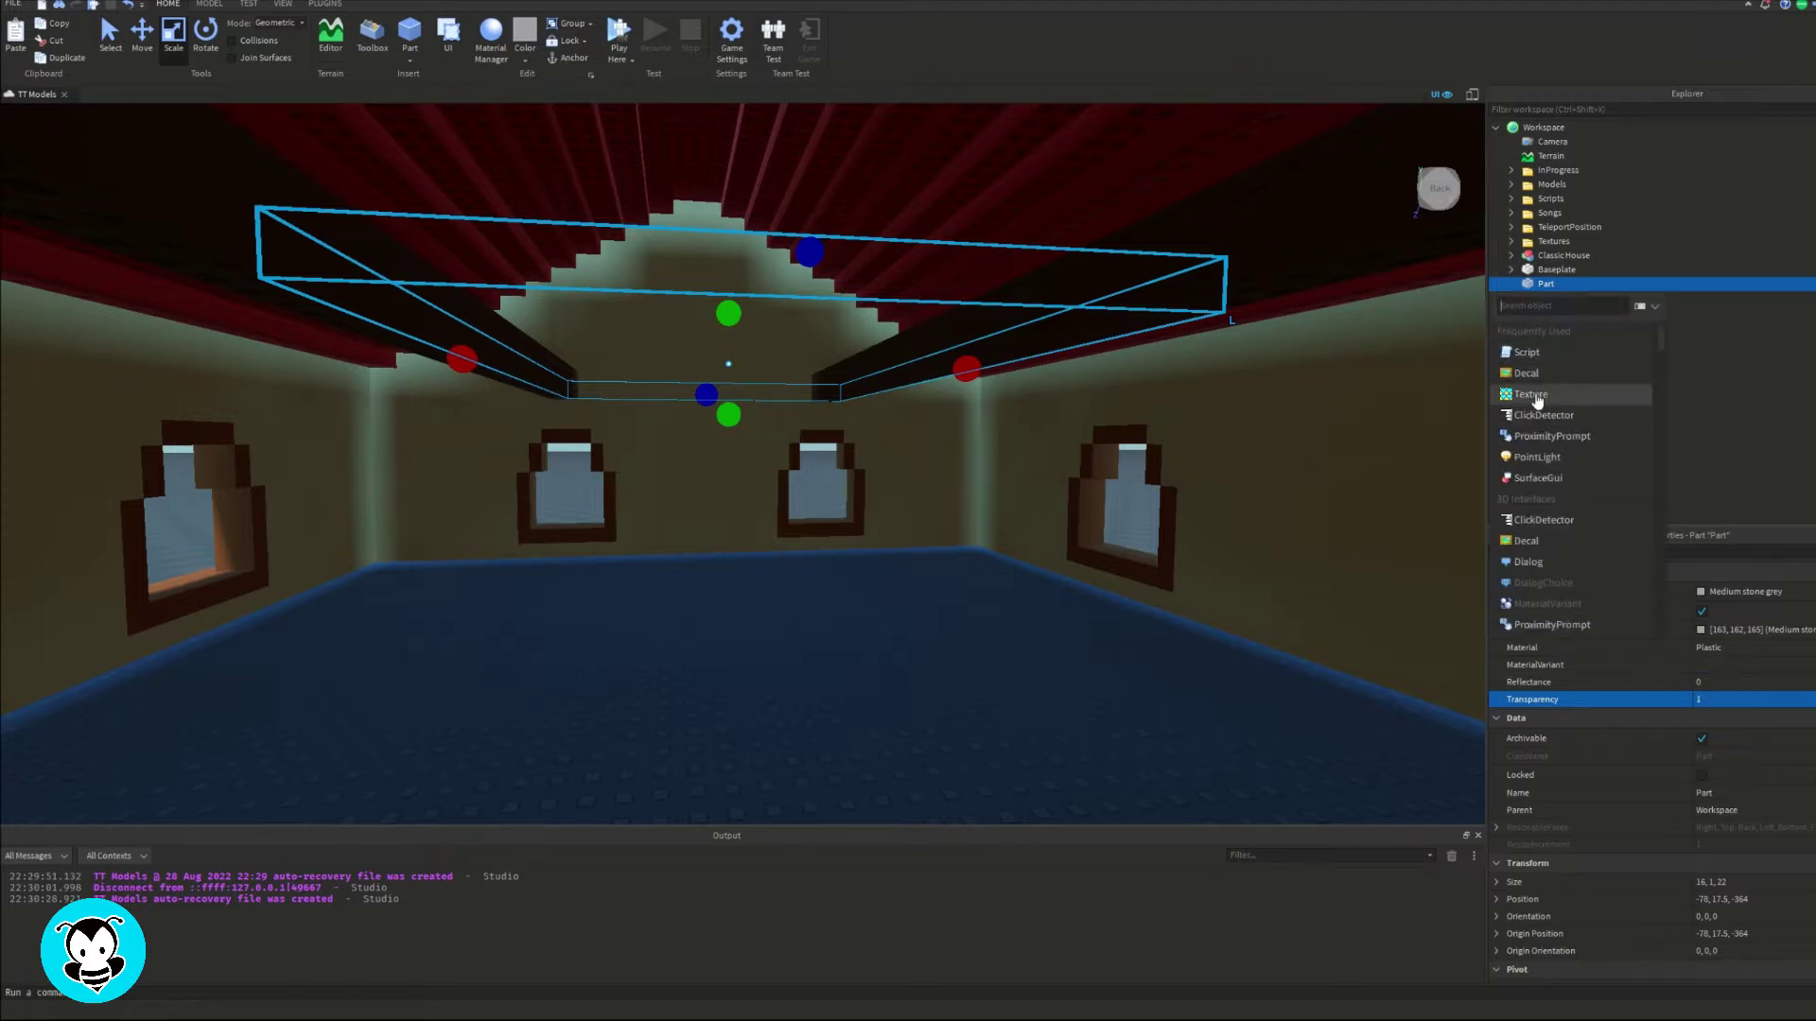
type("light")
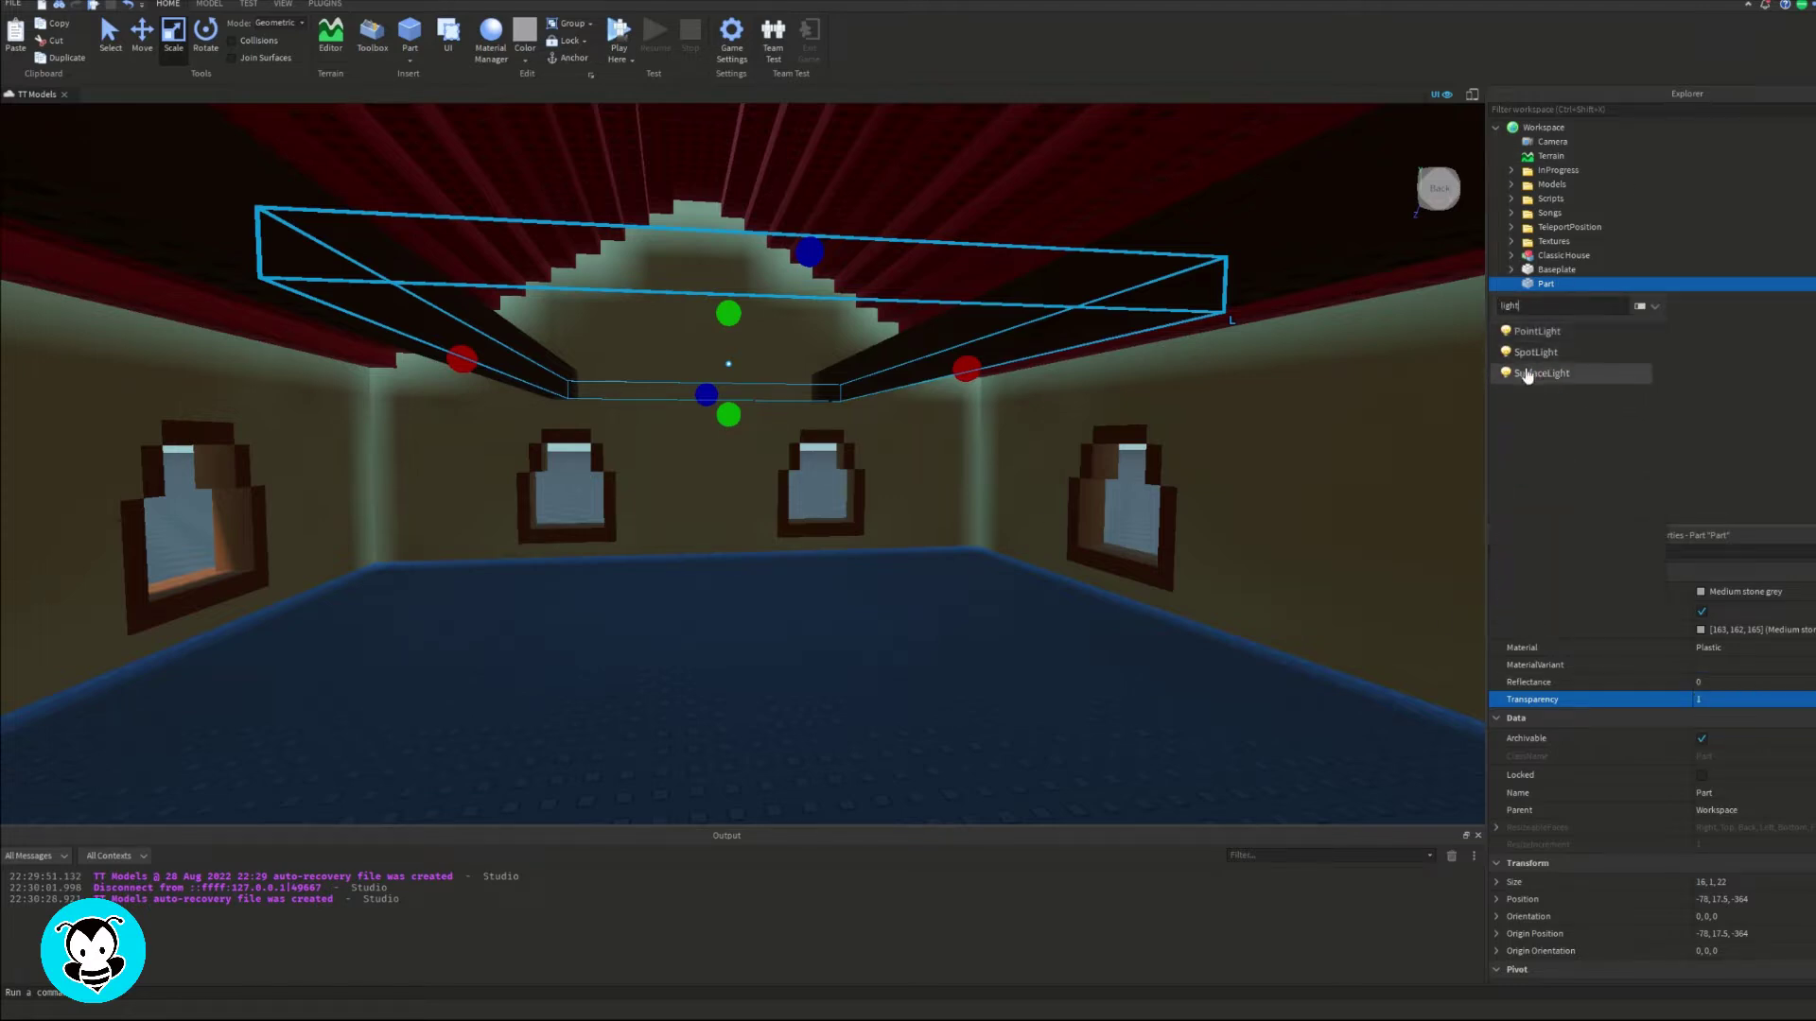
left_click(1540, 374)
key("s")
key("a")
left_click(1566, 299)
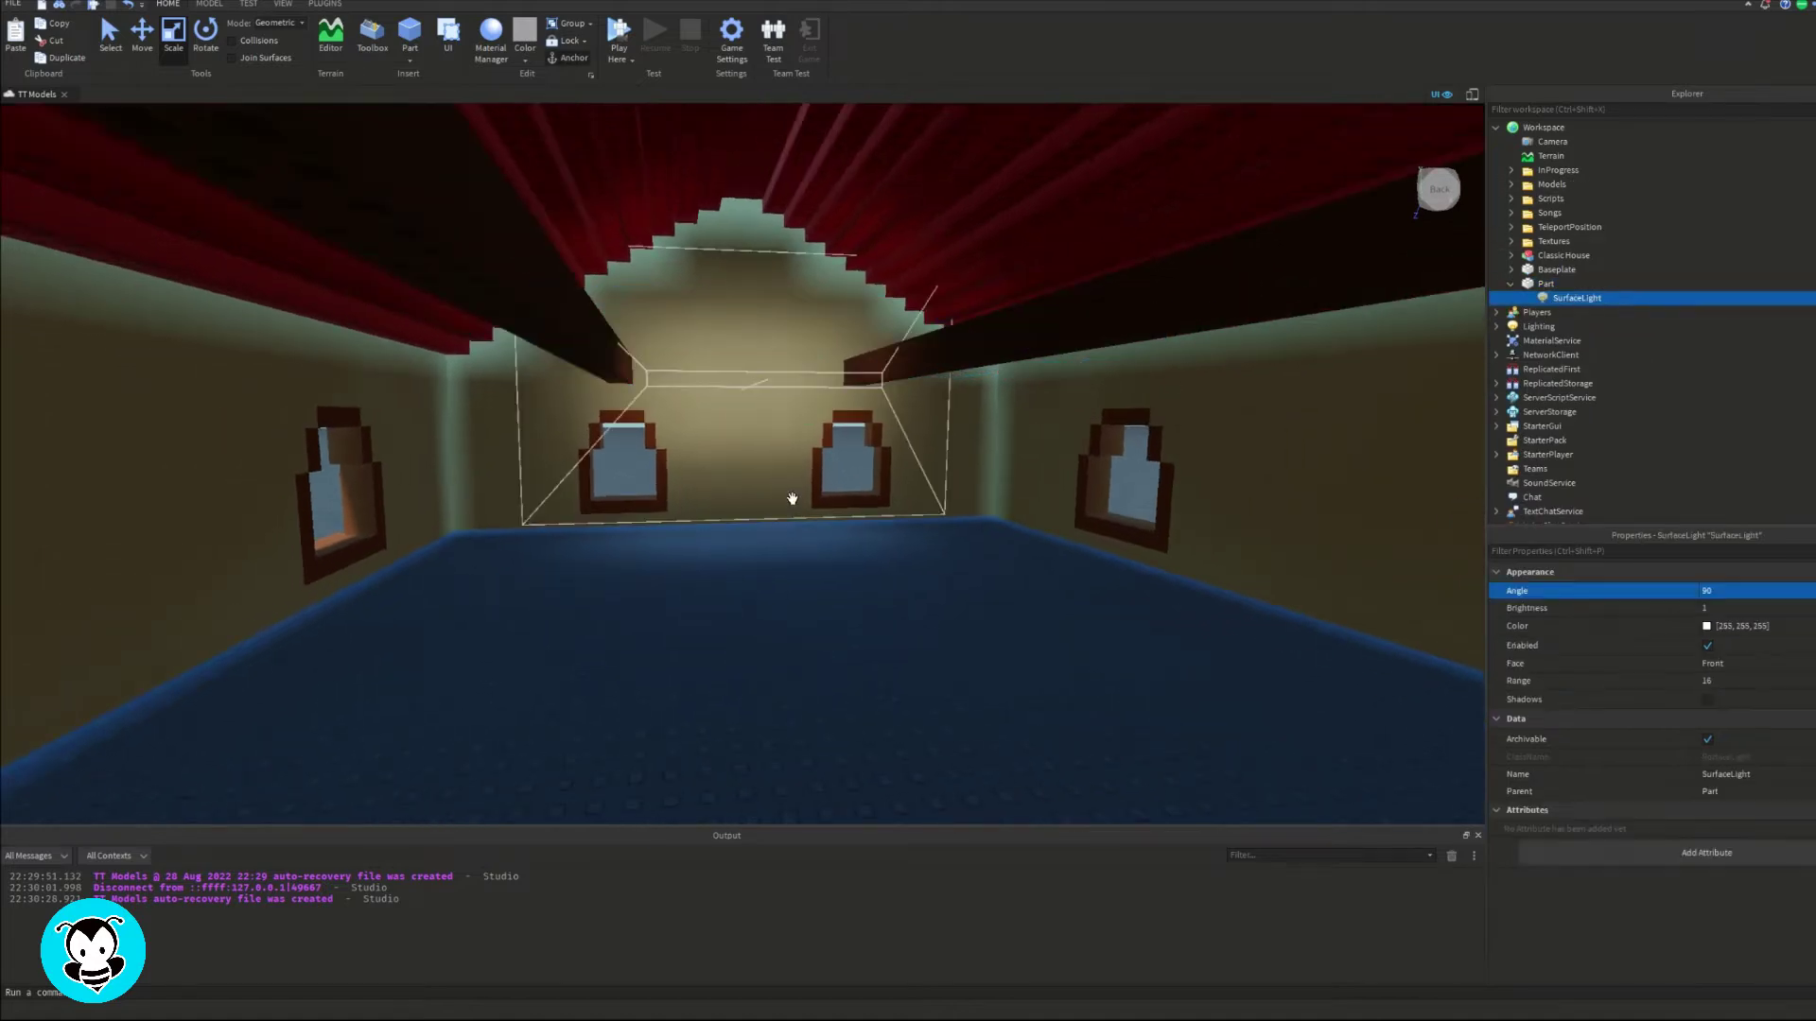
Set the SurfaceLight's Face to Bottom so it shines onto the floor
right_click_drag(792, 500, 794, 496)
left_click(1762, 666)
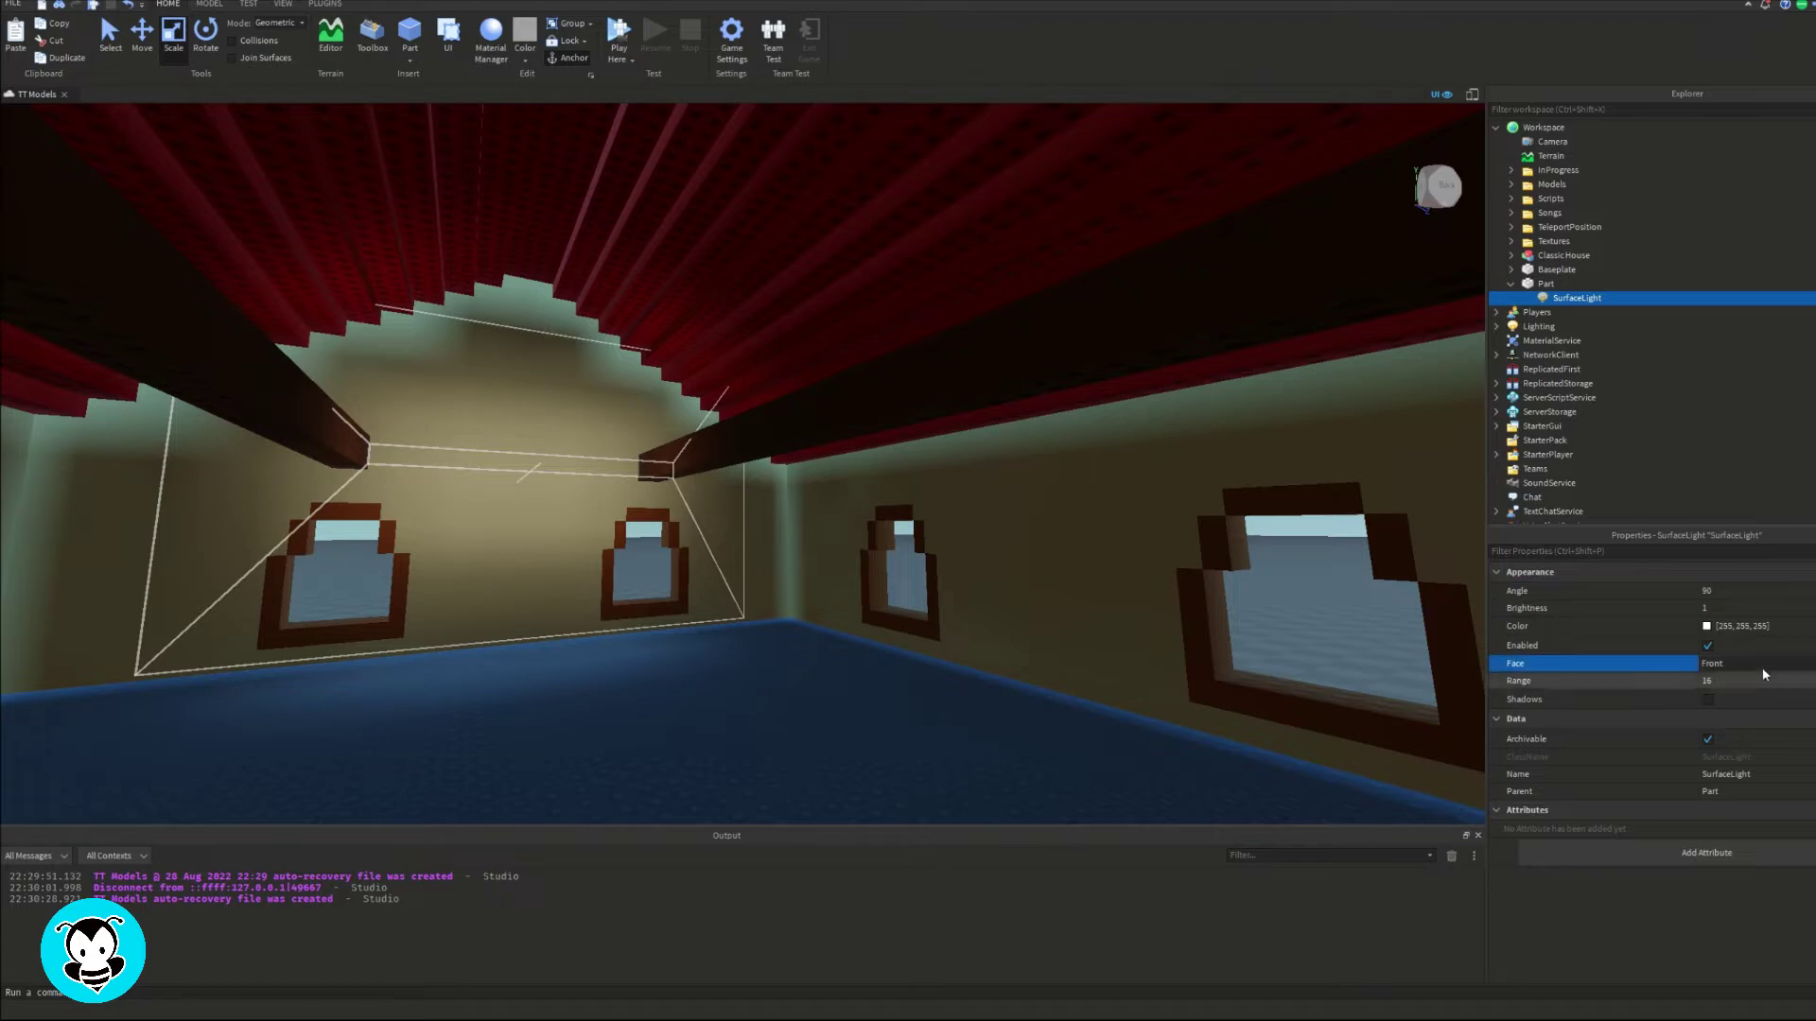
left_click(1738, 690)
scroll(770, 567, "down", 3)
right_click_drag(770, 567, 770, 568)
scroll(770, 568, "up", 2)
Set the Lighting service's ClockTime to 0 to preview the room at night
left_click(1539, 326)
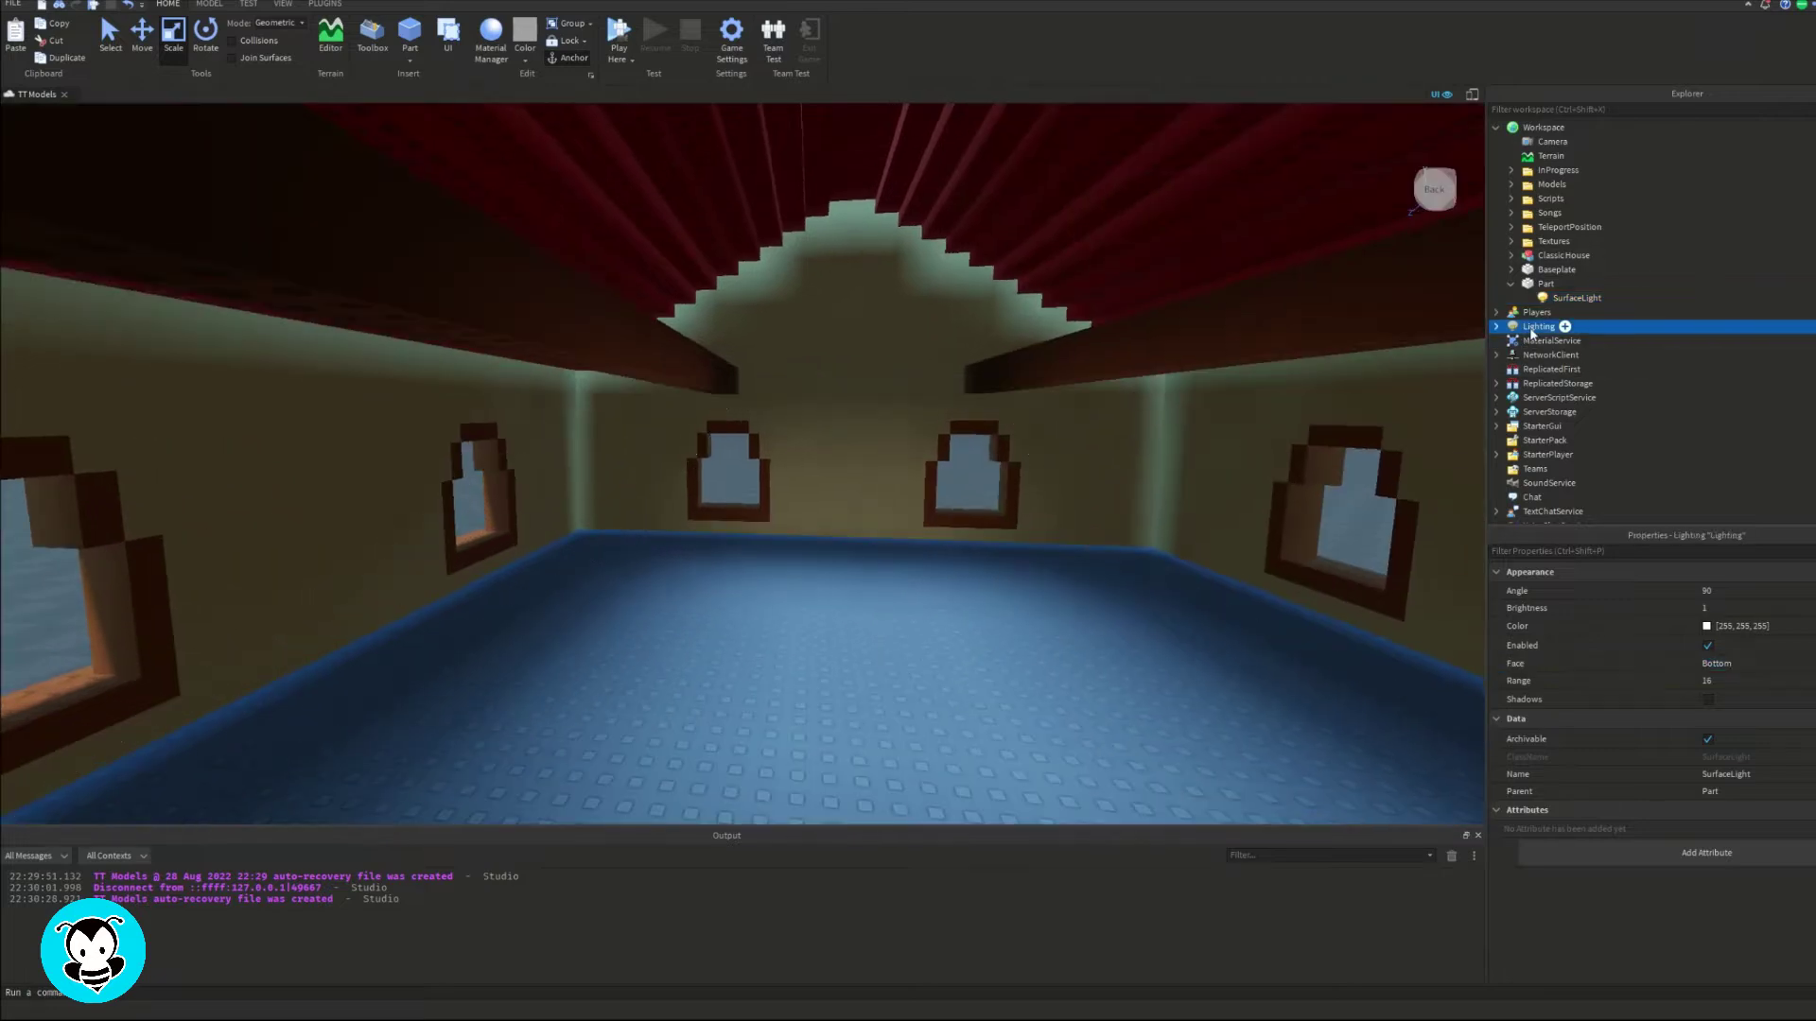
left_click(1607, 699)
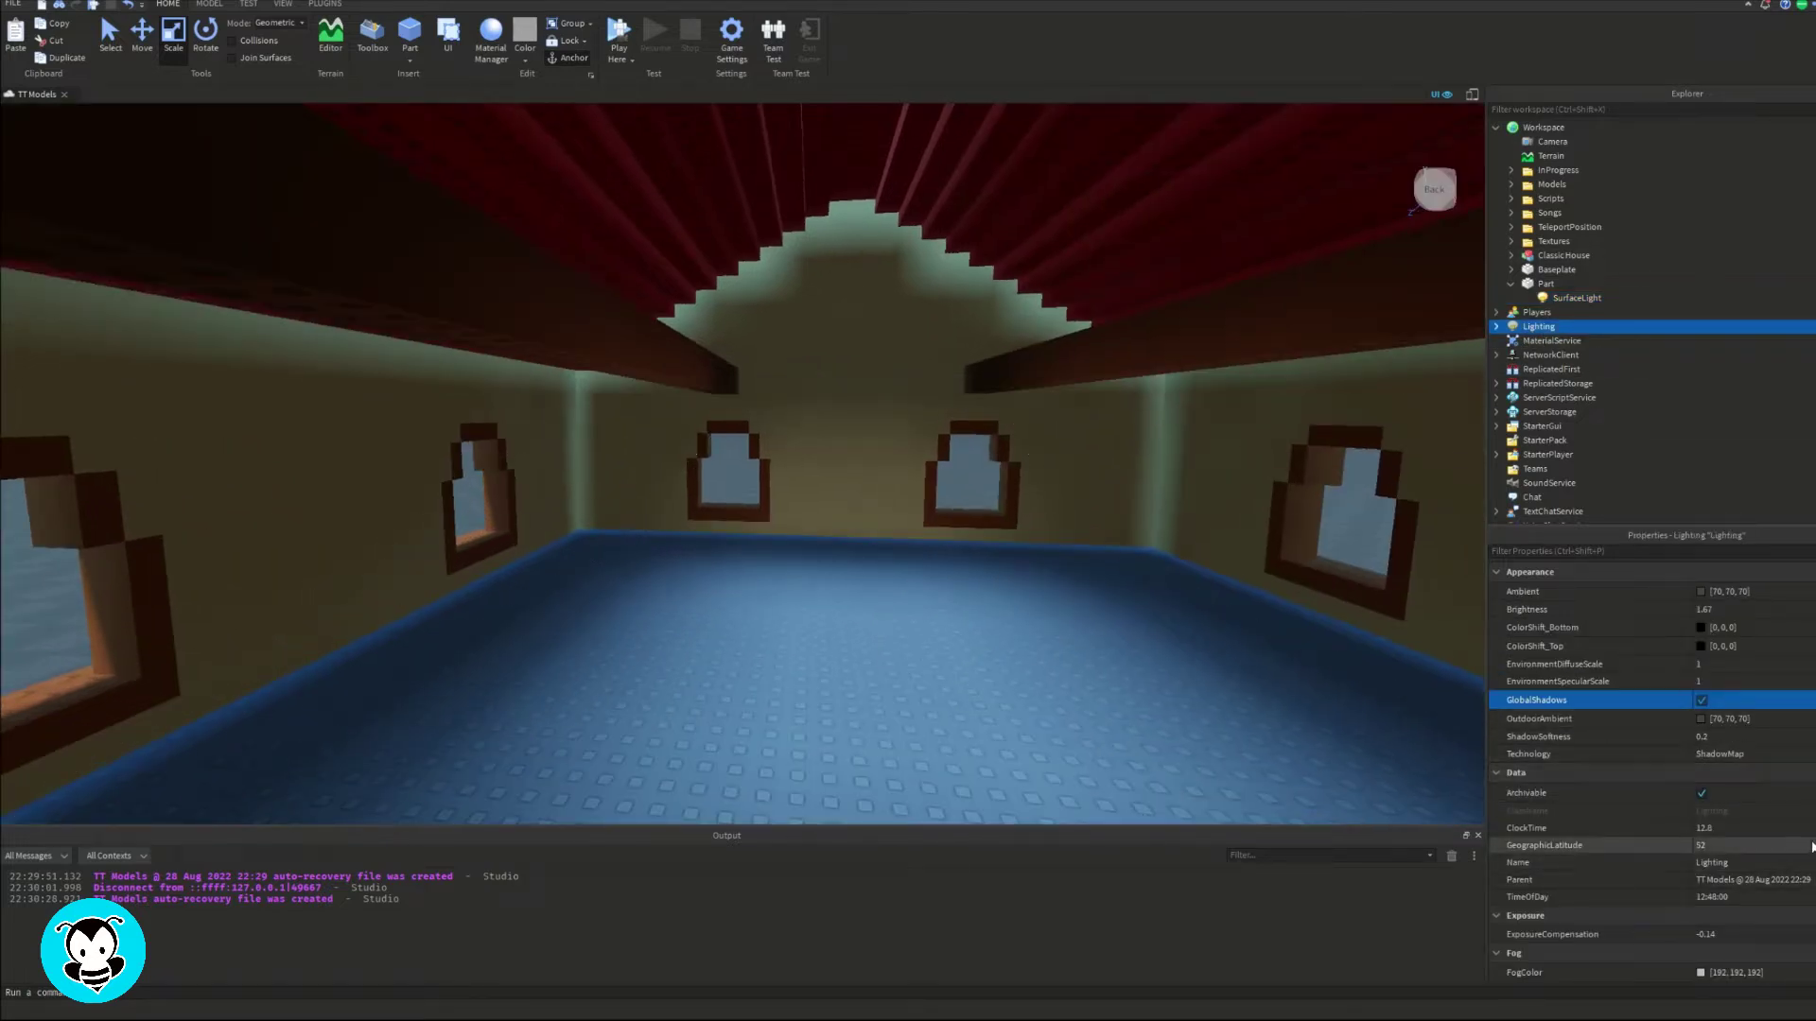
left_click(1711, 828)
type("0")
key("Return")
scroll(924, 503, "down", 3)
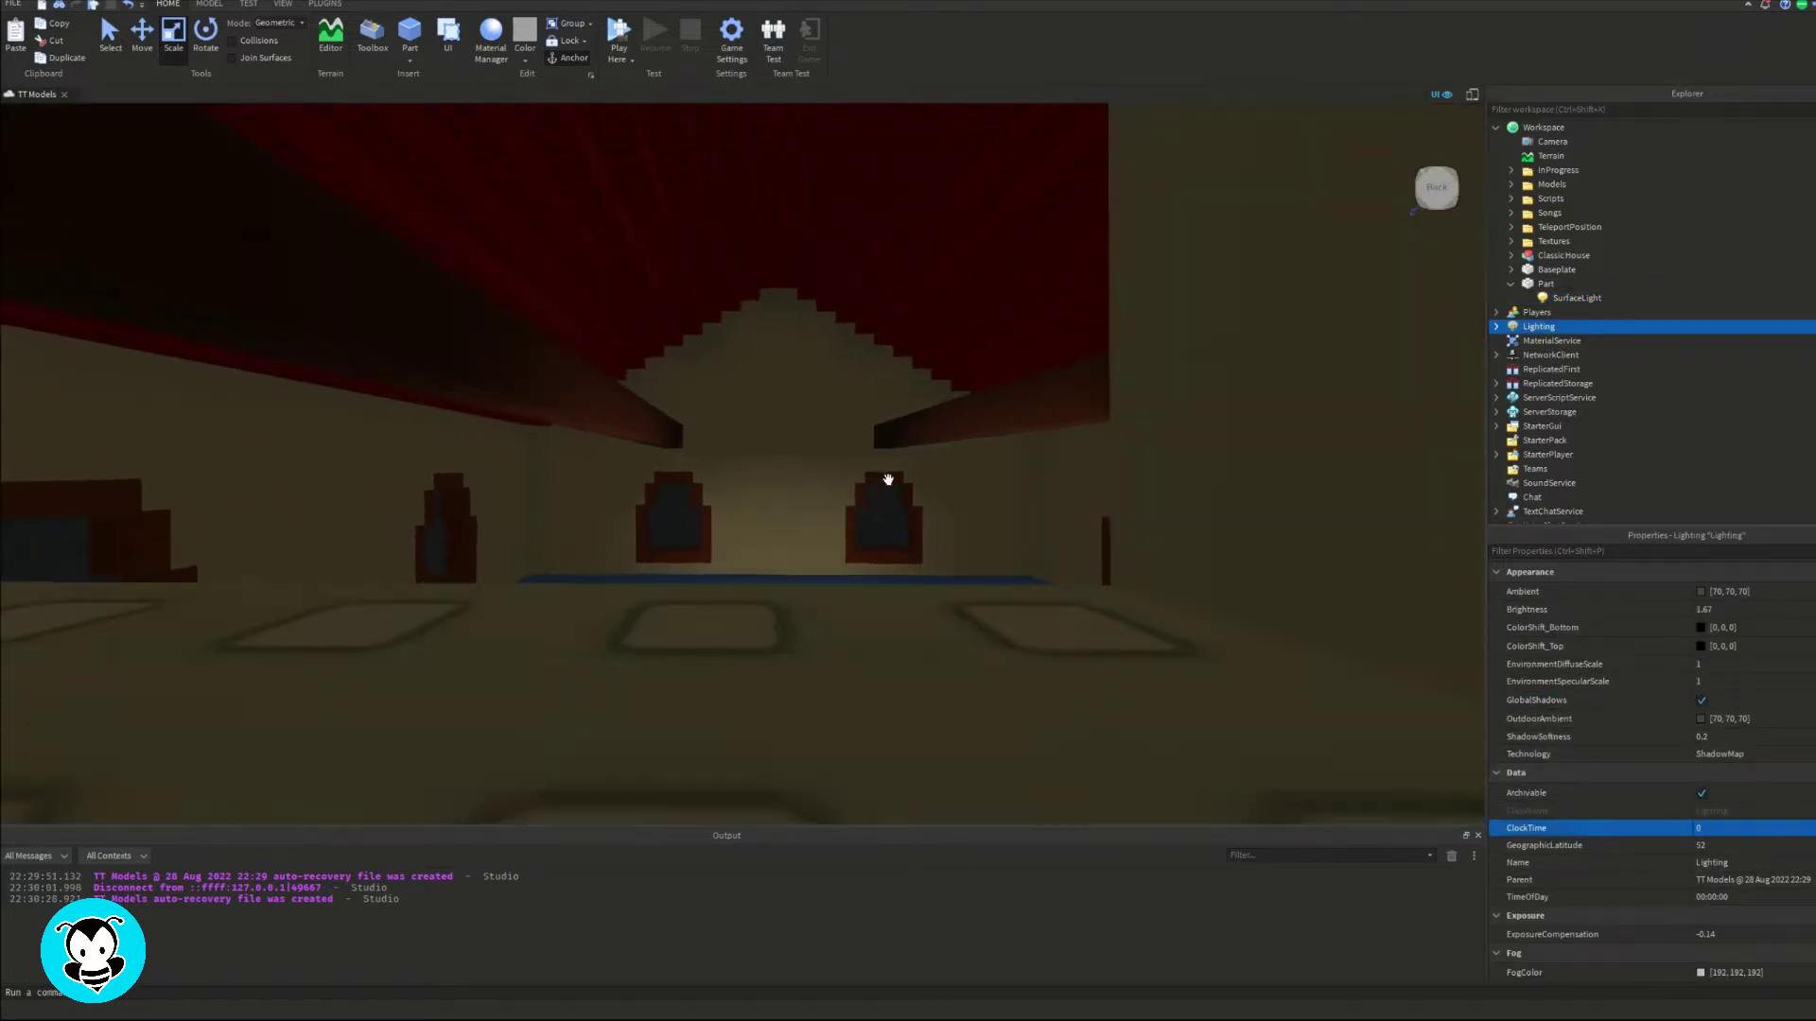
Raise the SurfaceLight's Brightness to about 7.96
left_click(1574, 298)
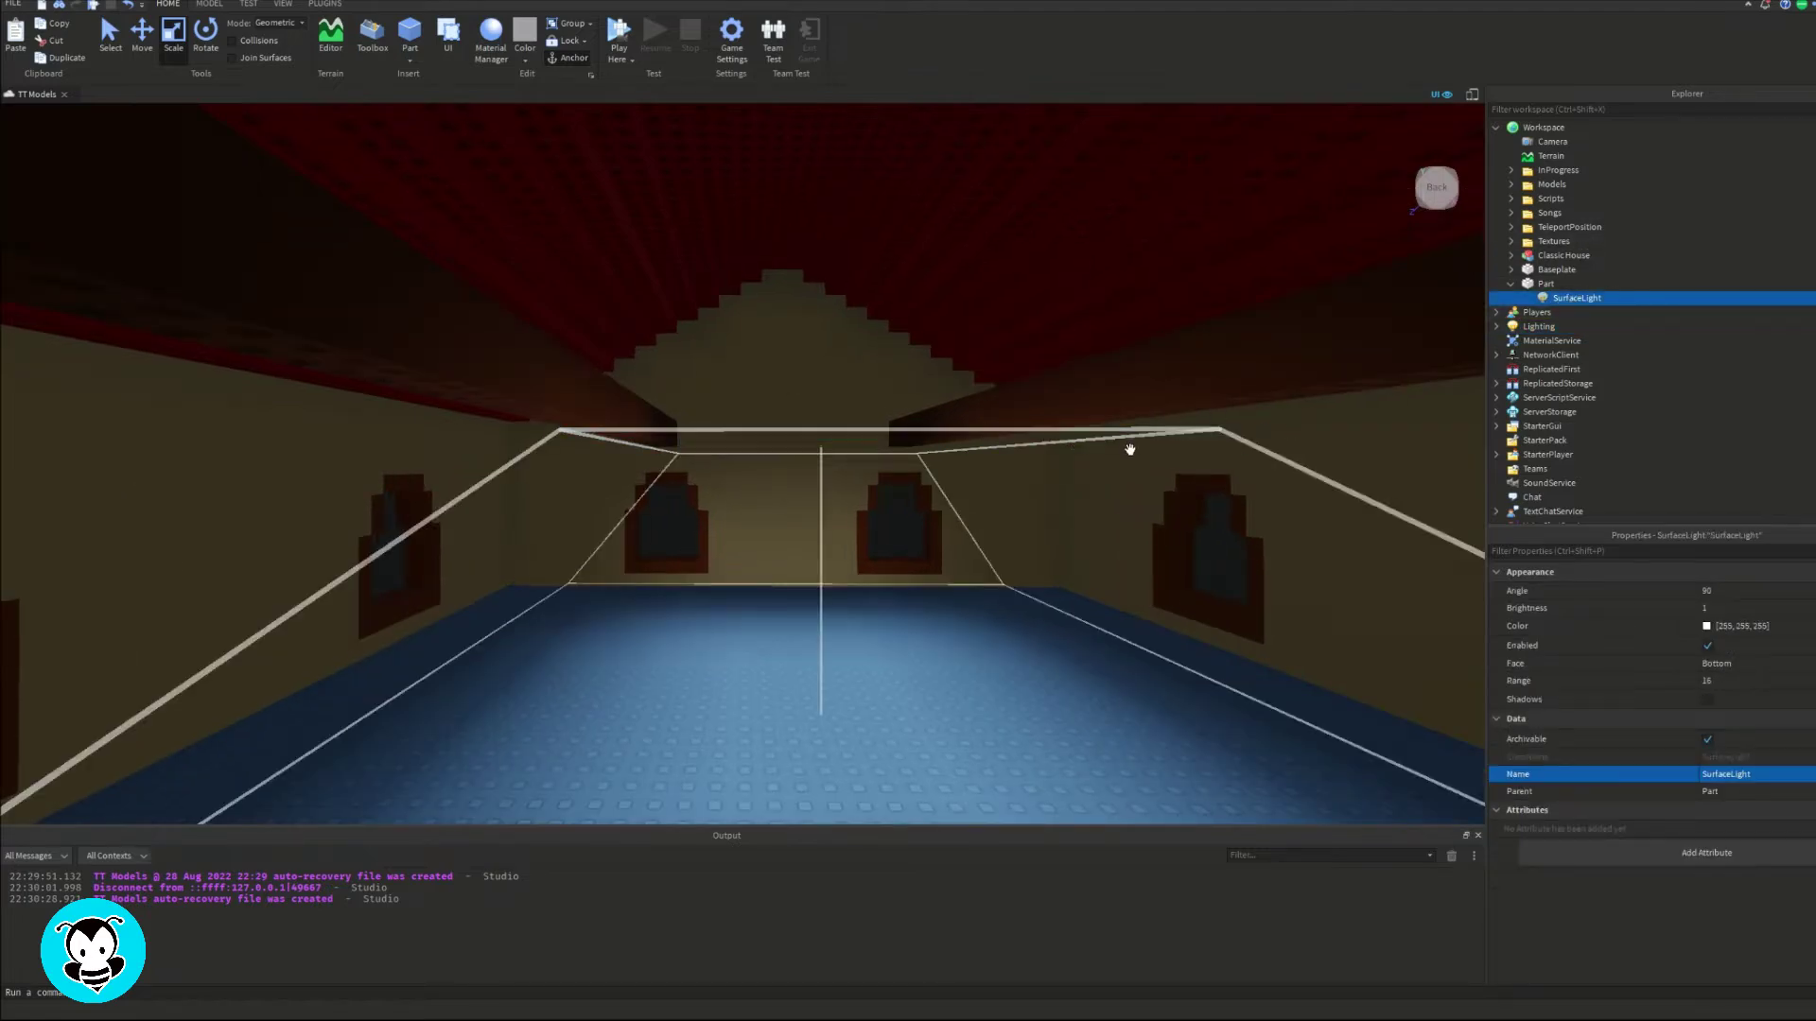
right_click_drag(1130, 450, 1130, 481)
scroll(1128, 446, "down", 3)
scroll(1128, 447, "up", 3)
left_click(1792, 608)
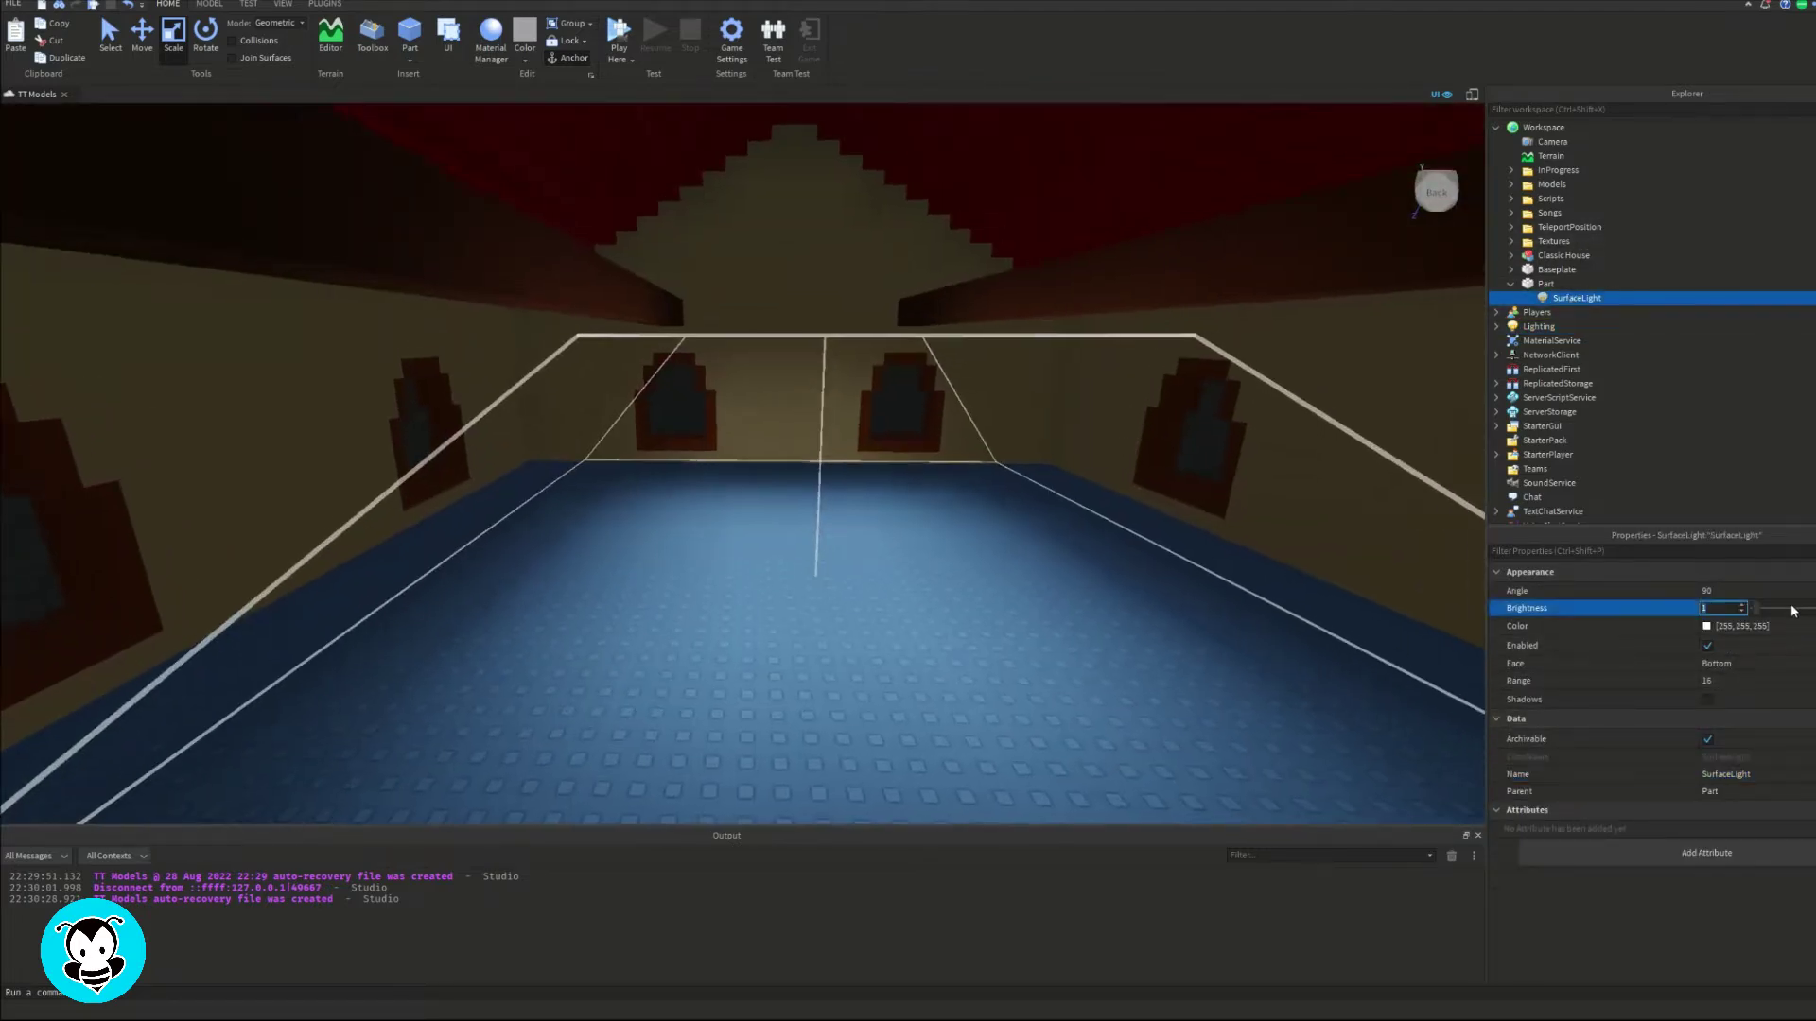
mouse_move(1756, 612)
left_mouse_down()
mouse_move(1801, 610)
mouse_move(1757, 610)
mouse_move(1793, 615)
mouse_move(1766, 596)
left_mouse_up()
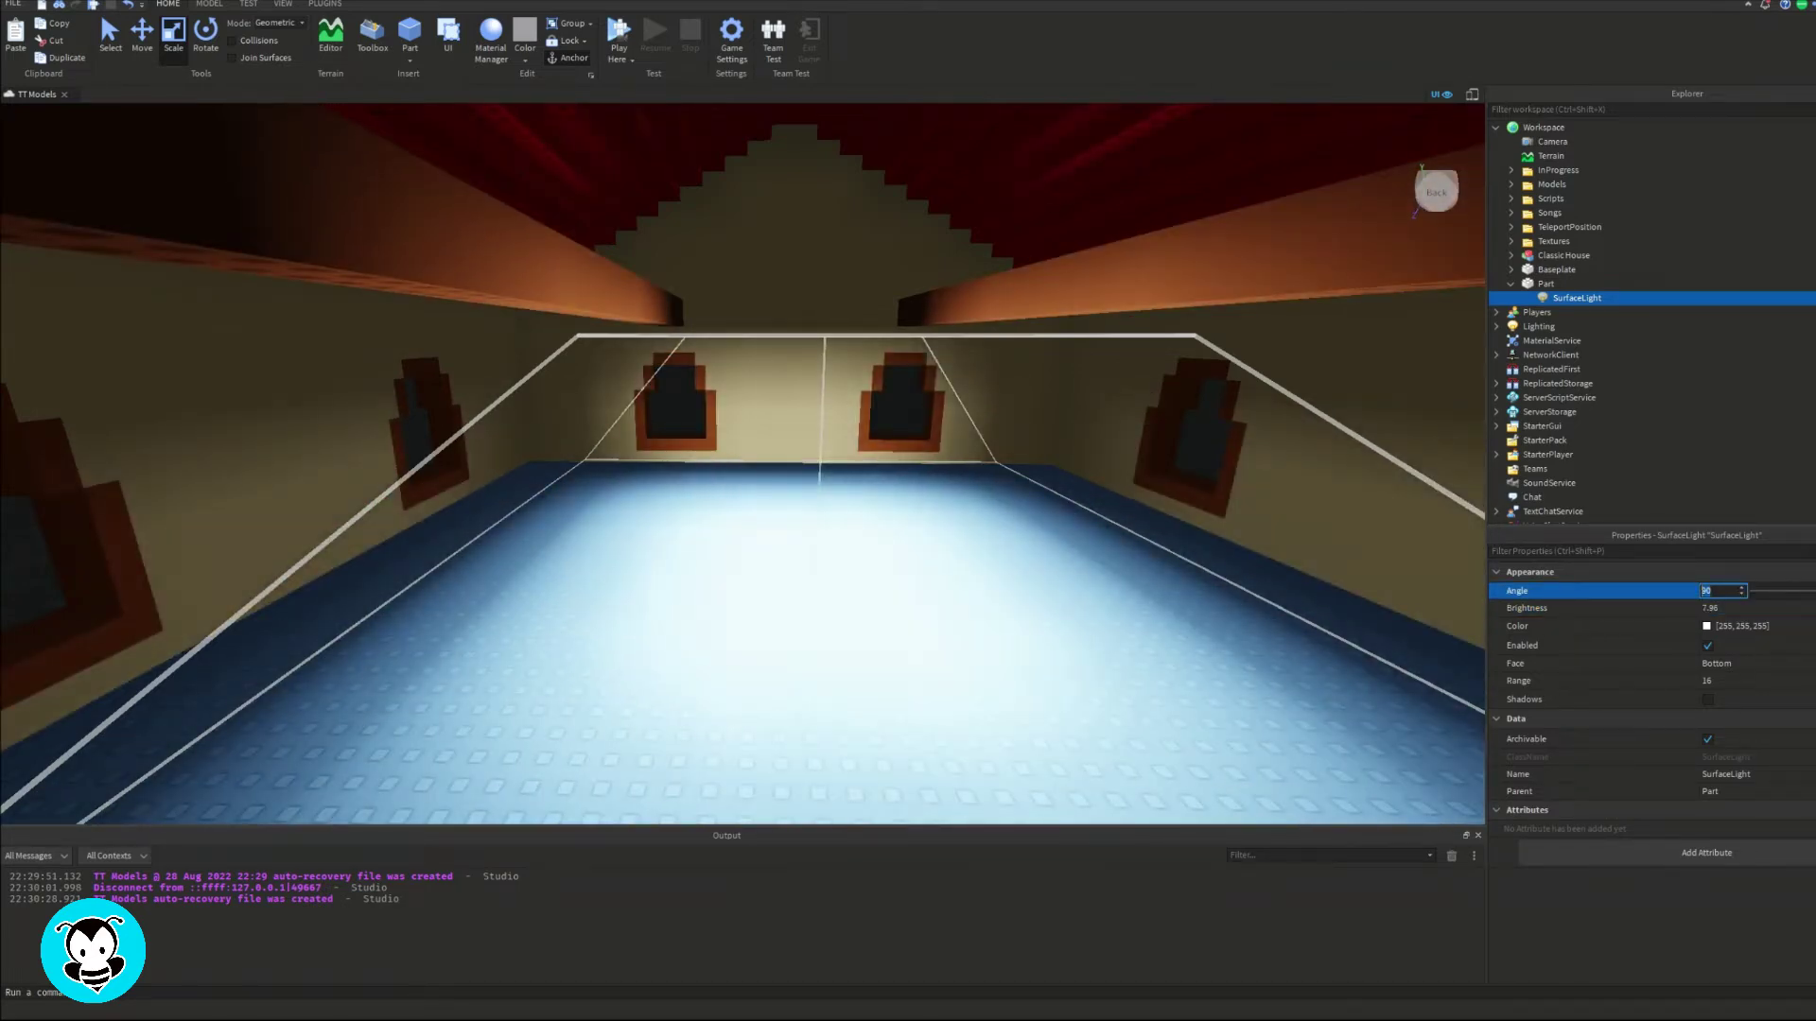
Set the SurfaceLight's Angle to 108 and lower its Brightness to about 6.6
type("108")
key("Return")
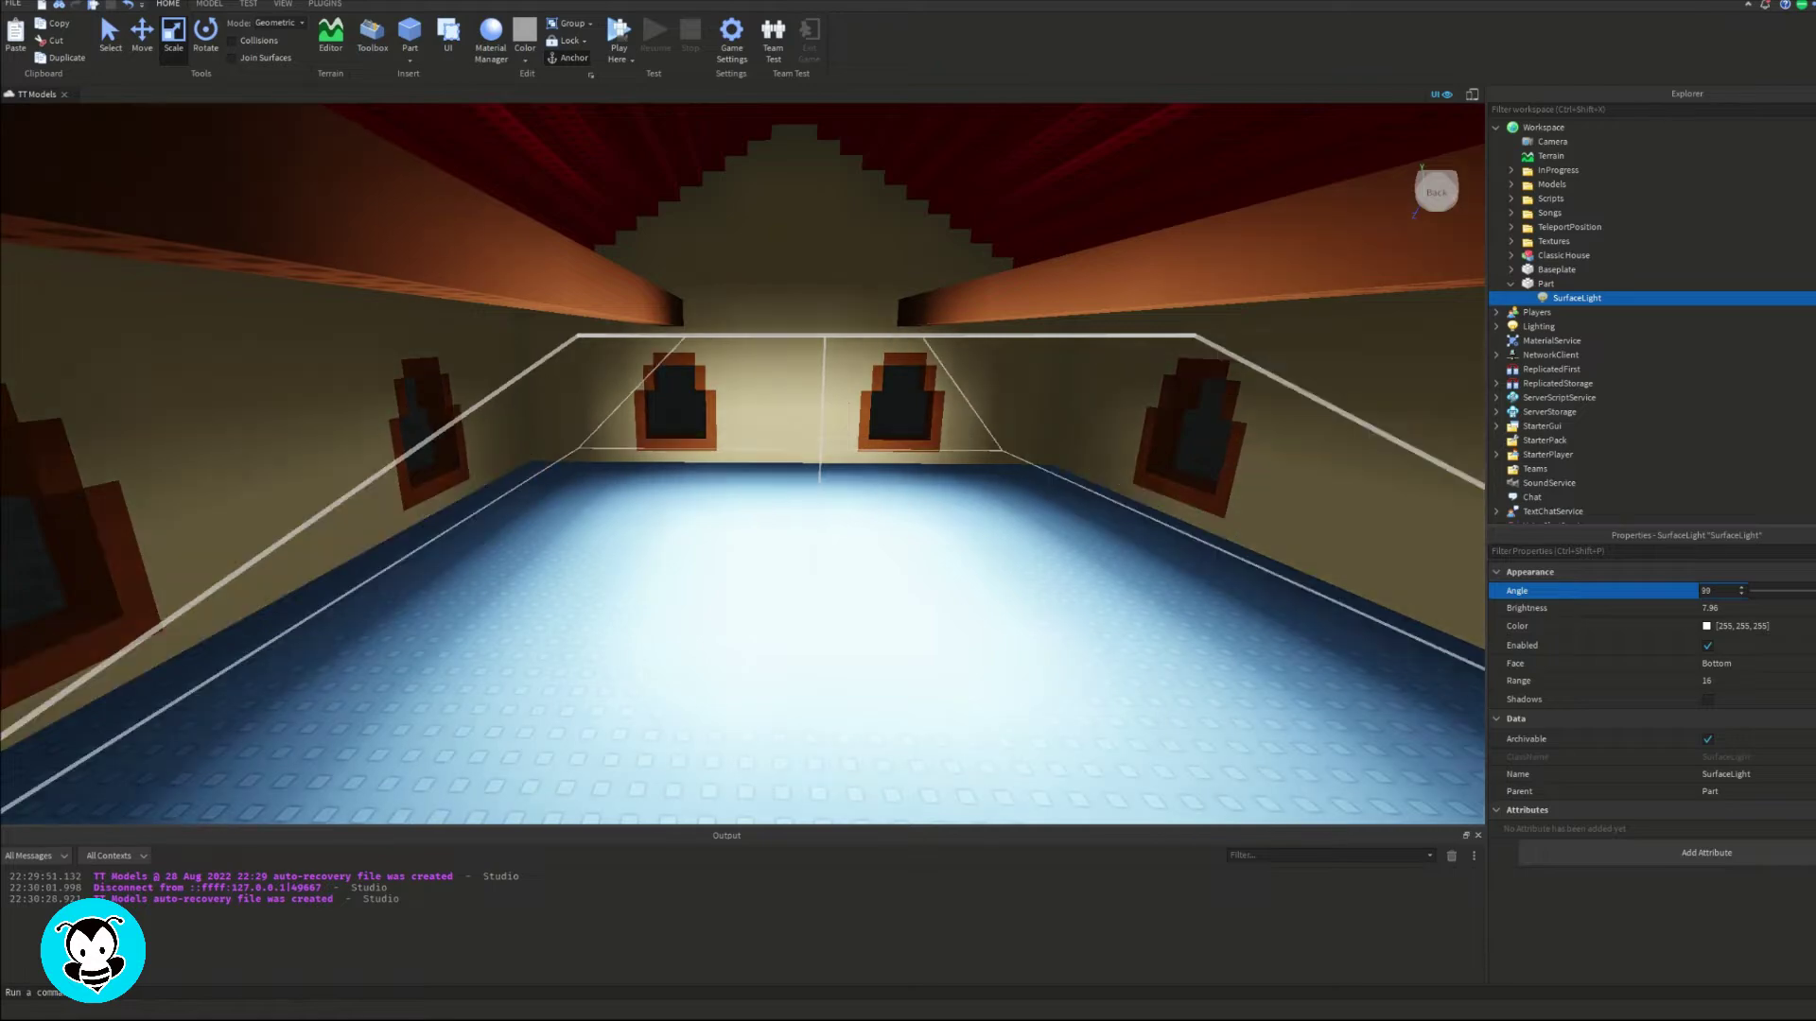
right_click_drag(1171, 571, 1171, 598)
scroll(1170, 571, "down", 1)
scroll(1170, 571, "up", 1)
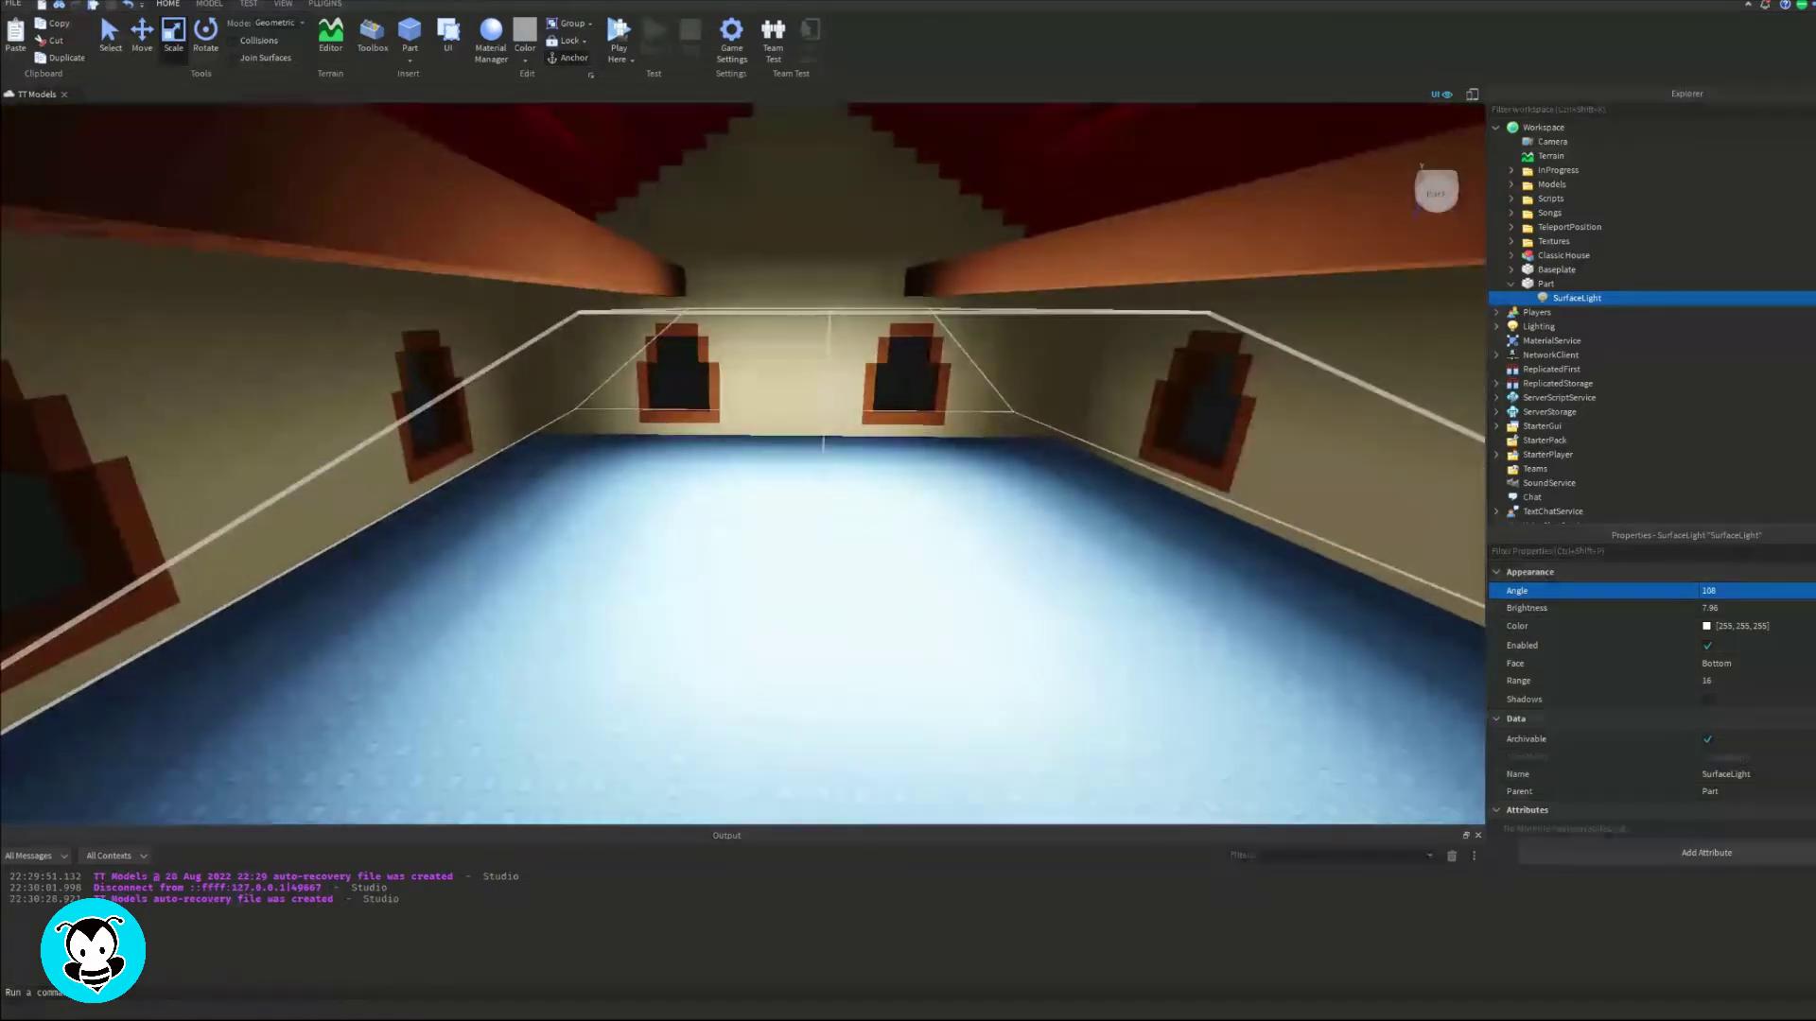
left_click_drag(1808, 609, 1782, 613)
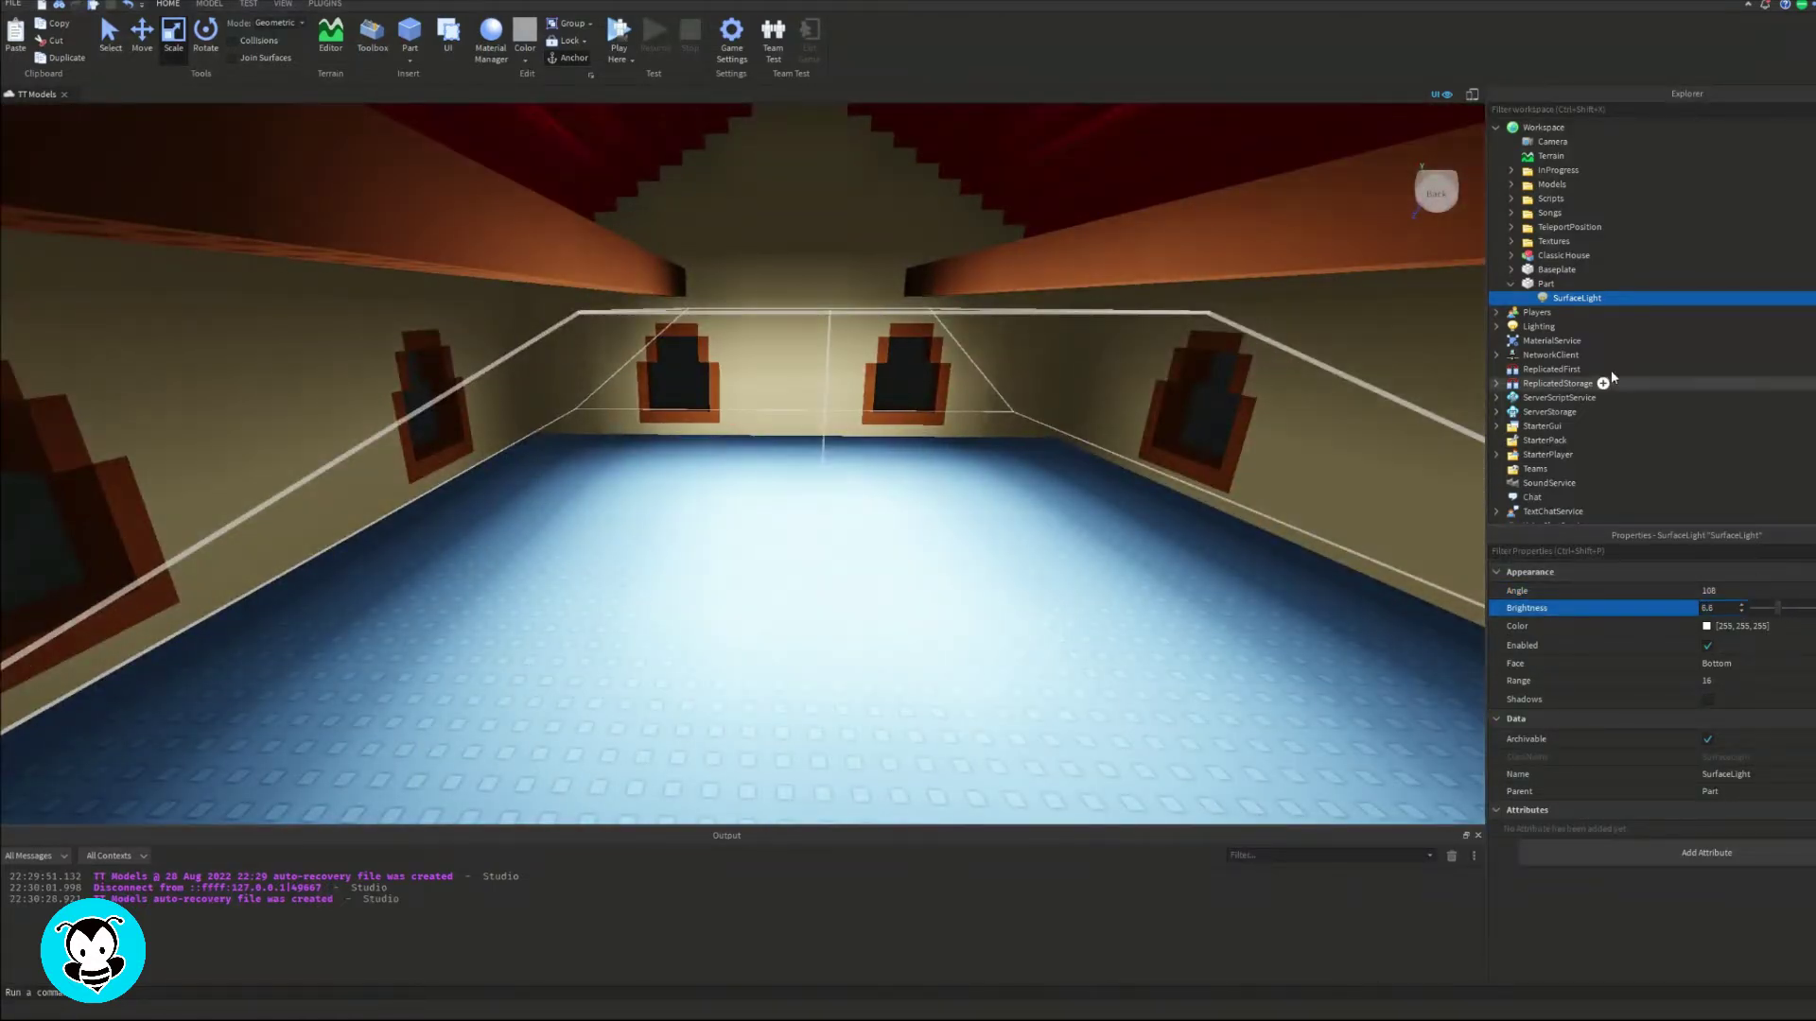
Raise the transparent ceiling part by 3 studs and adjust the SurfaceLight's Range
left_click(1559, 284)
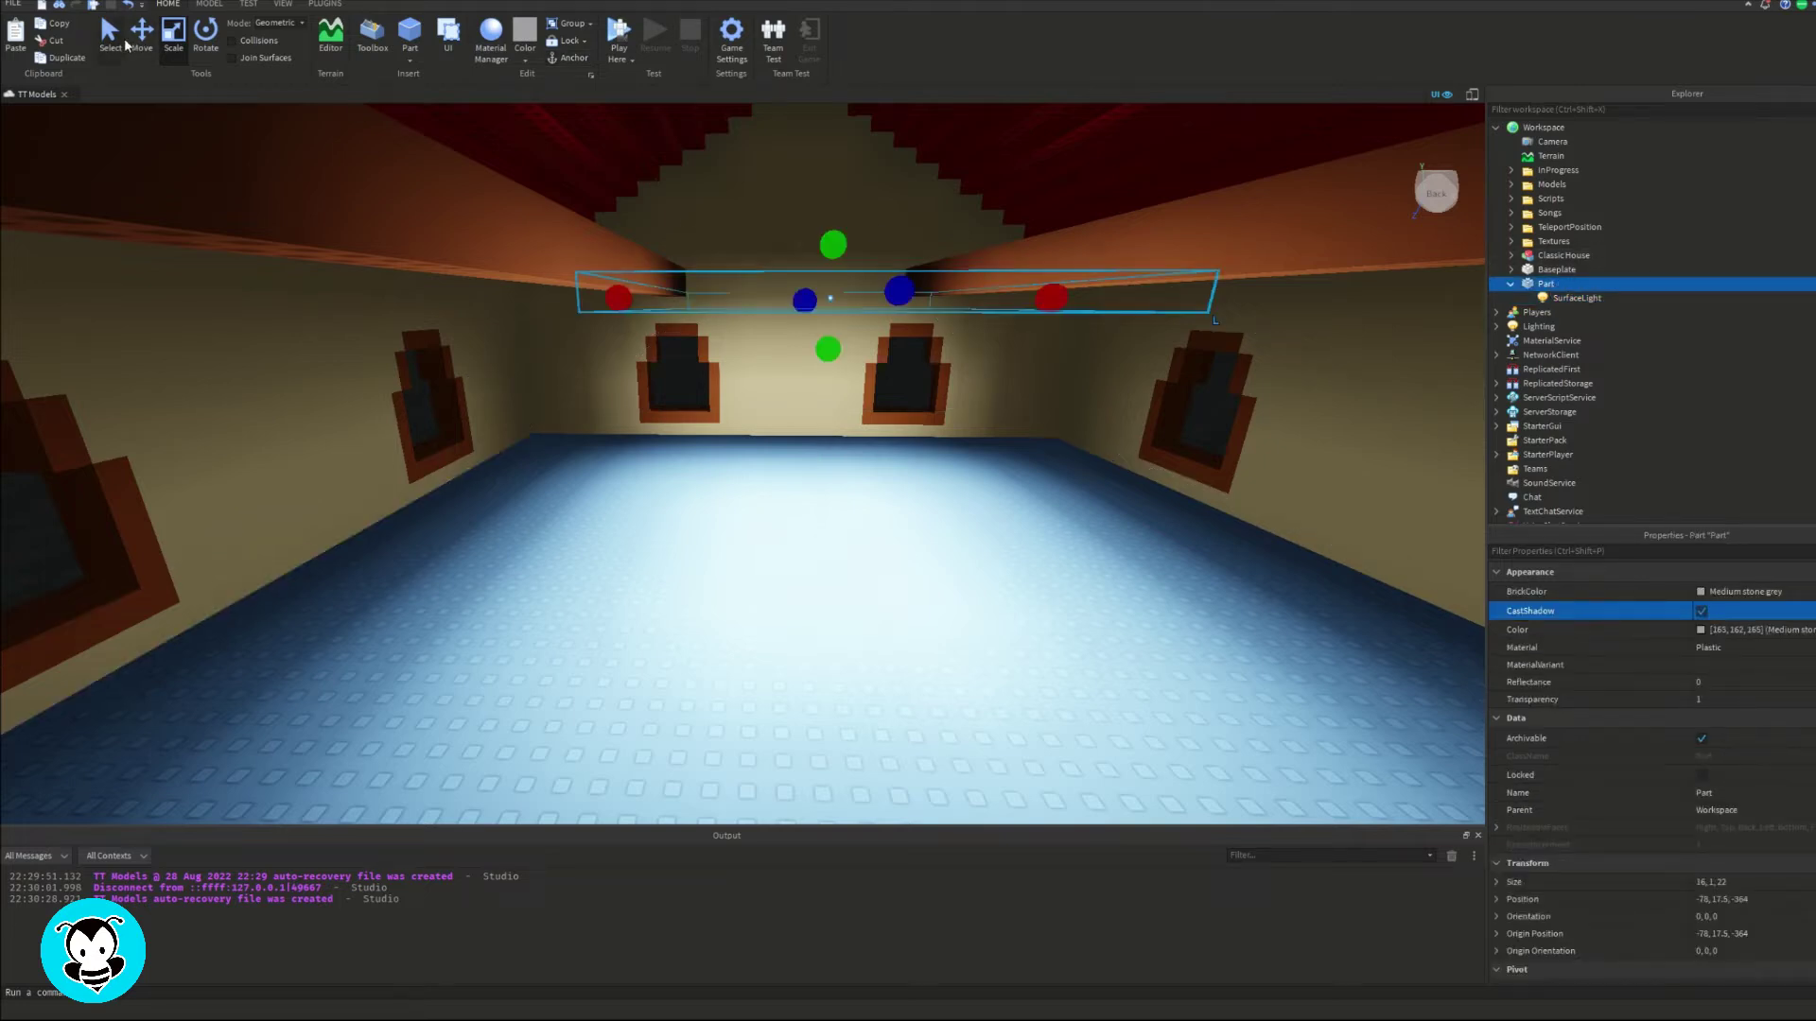
left_click_drag(843, 200, 830, 134)
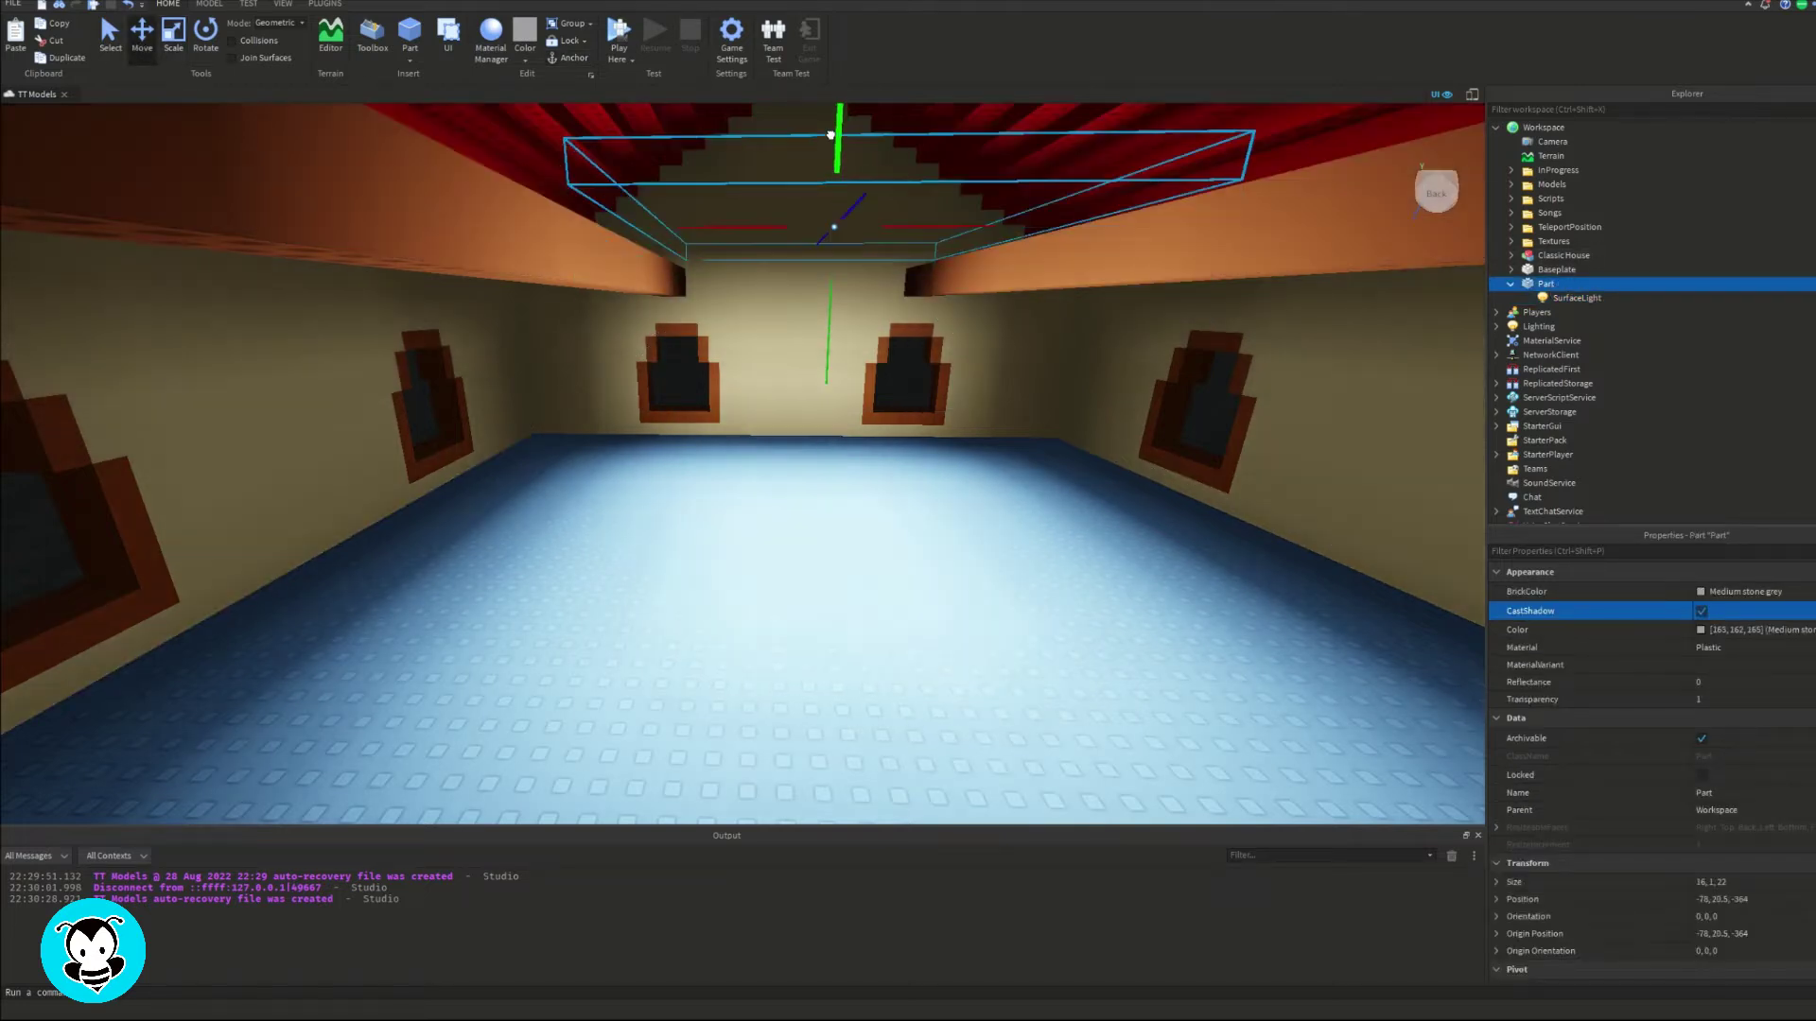
scroll(764, 358, "up", 1)
left_click(1564, 299)
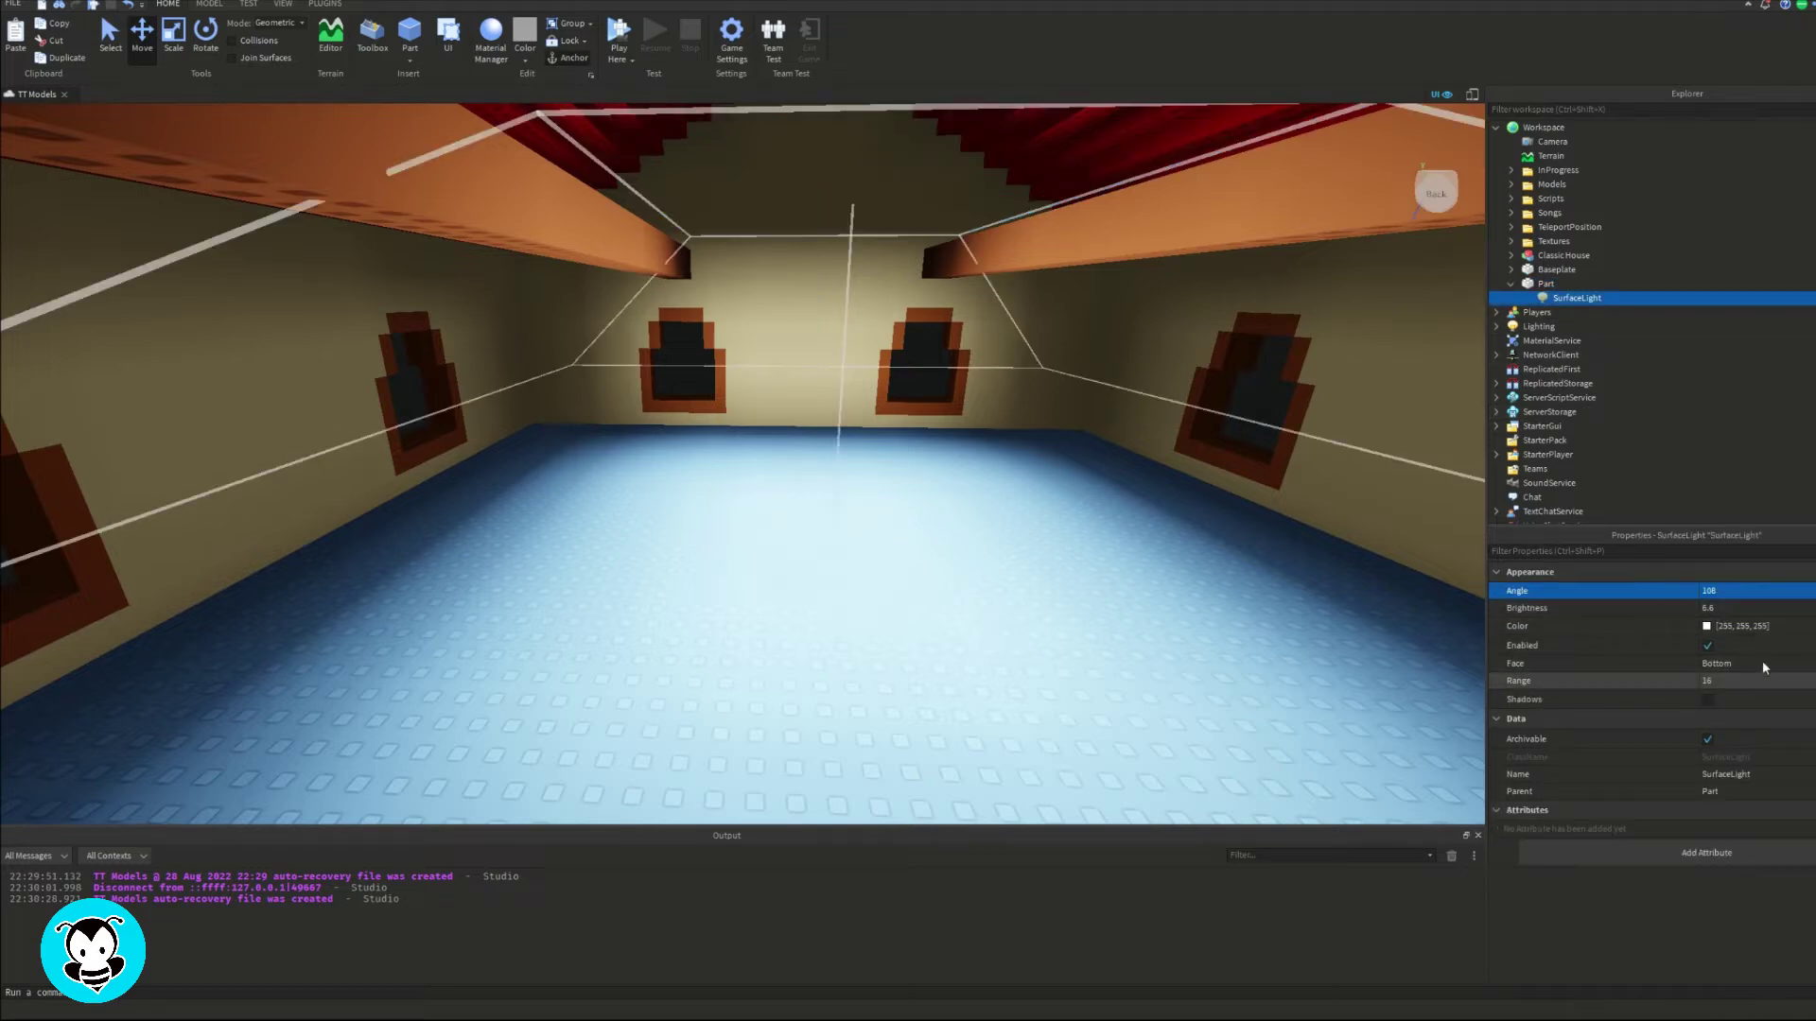
left_click_drag(1790, 681, 1806, 690)
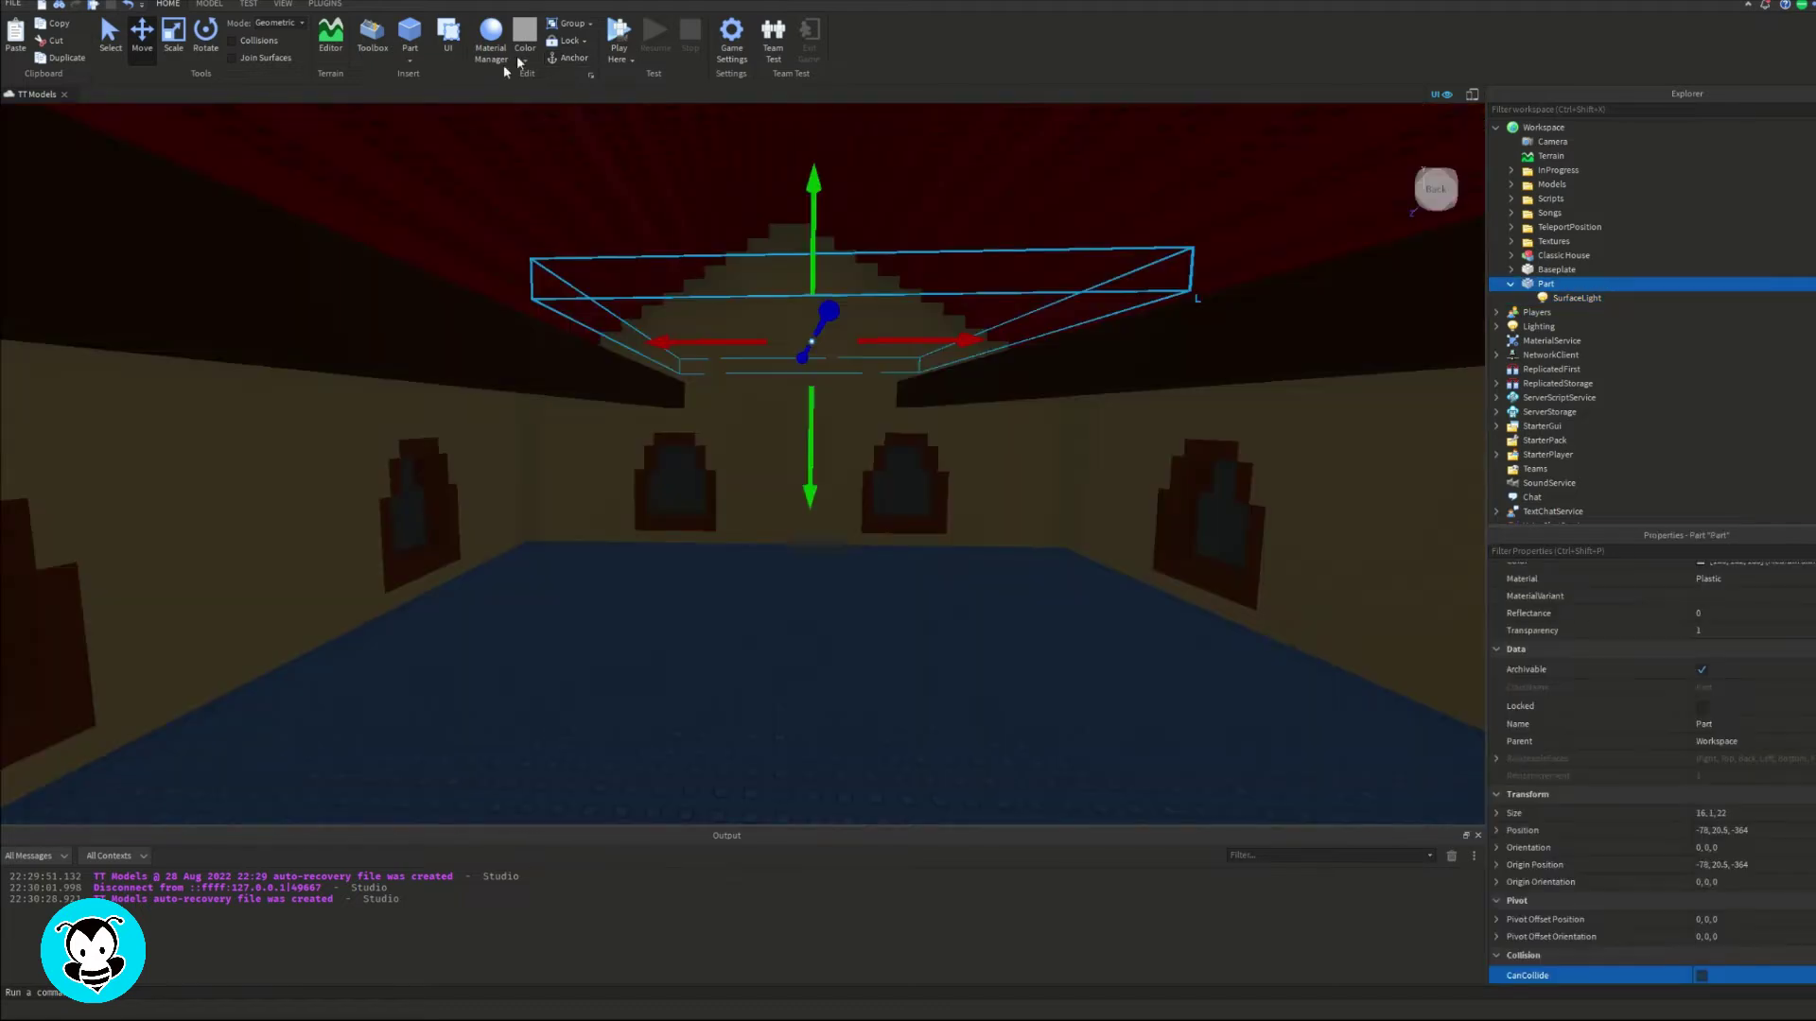
Rename the transparent ceiling part to Light
left_click(988, 664)
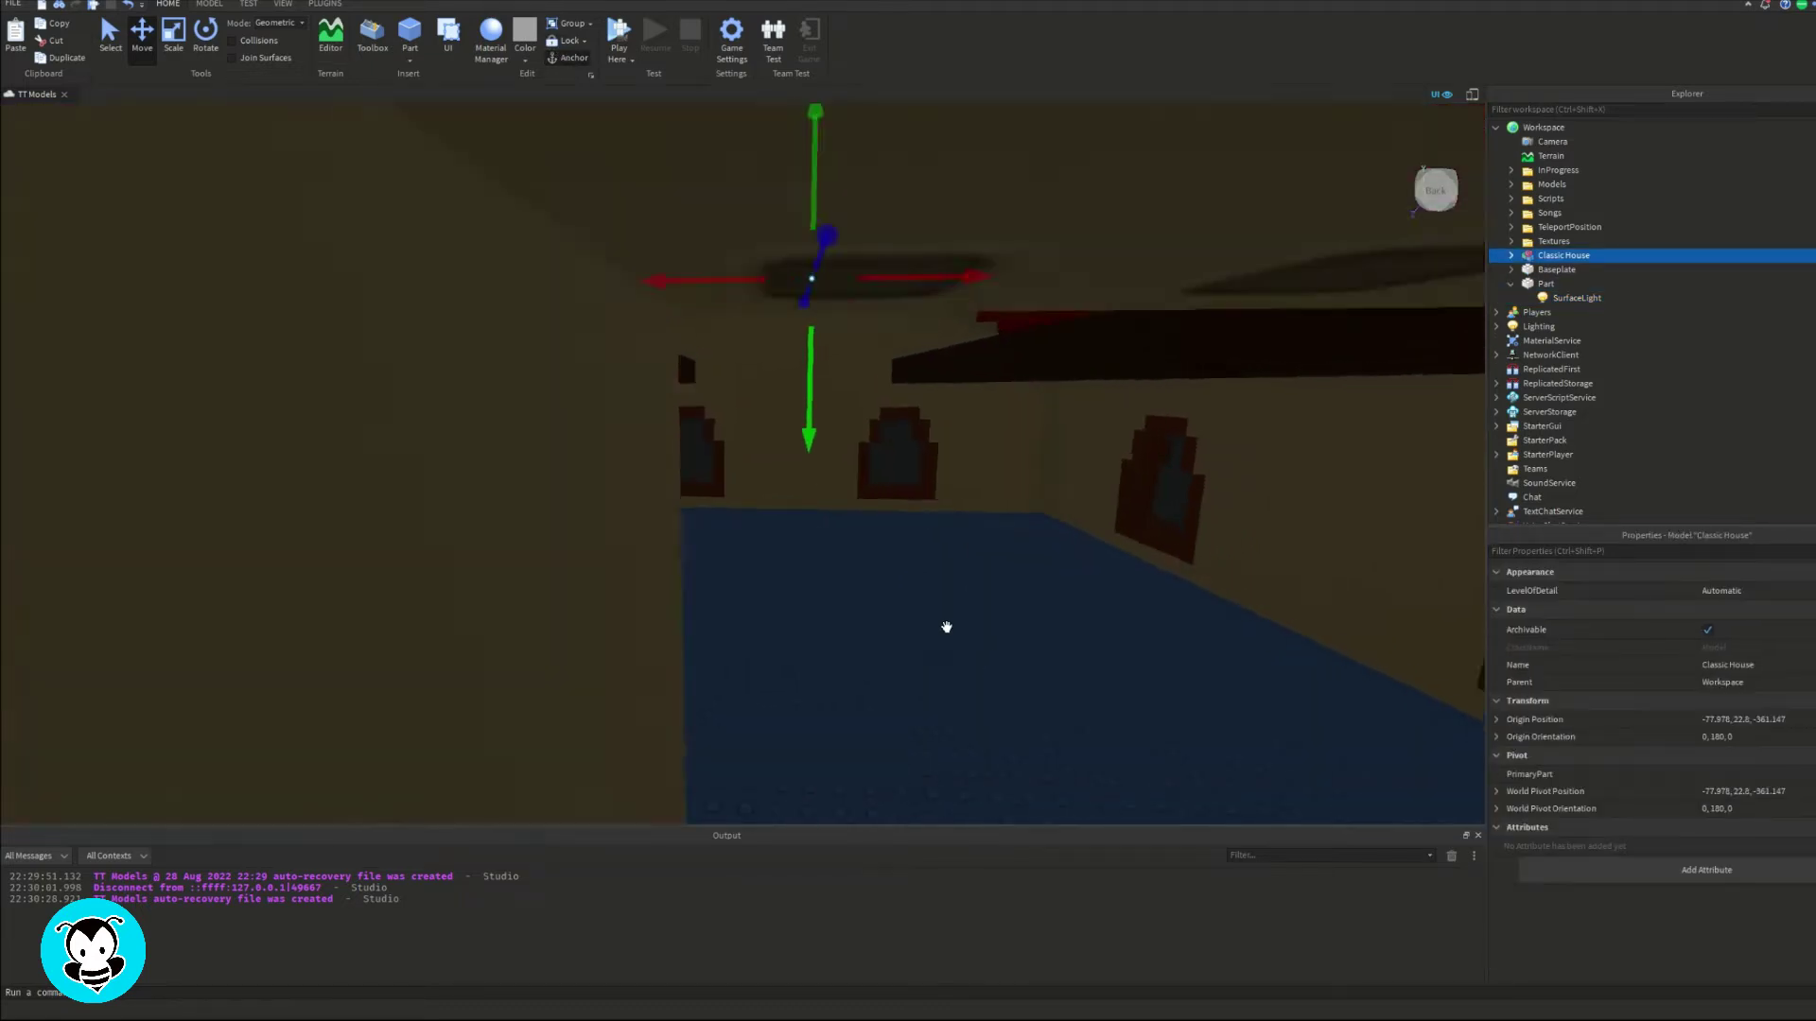
left_click(1542, 284)
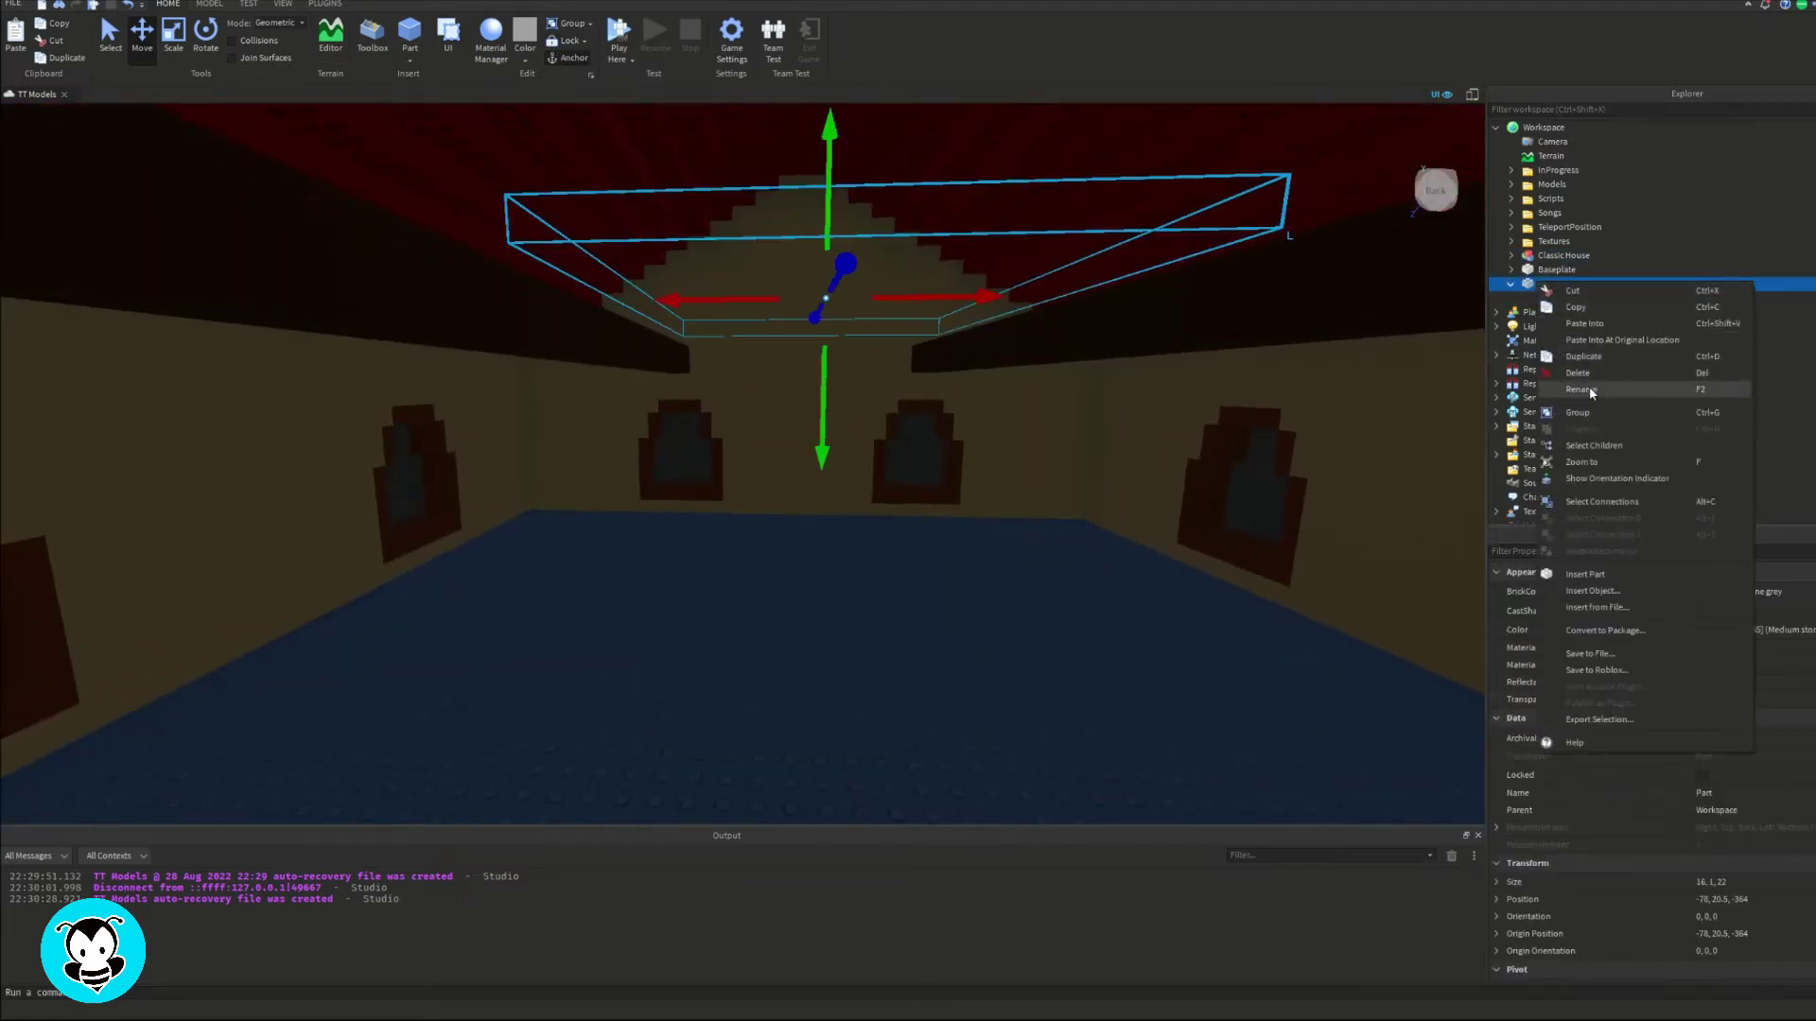
type("Light")
key("Return")
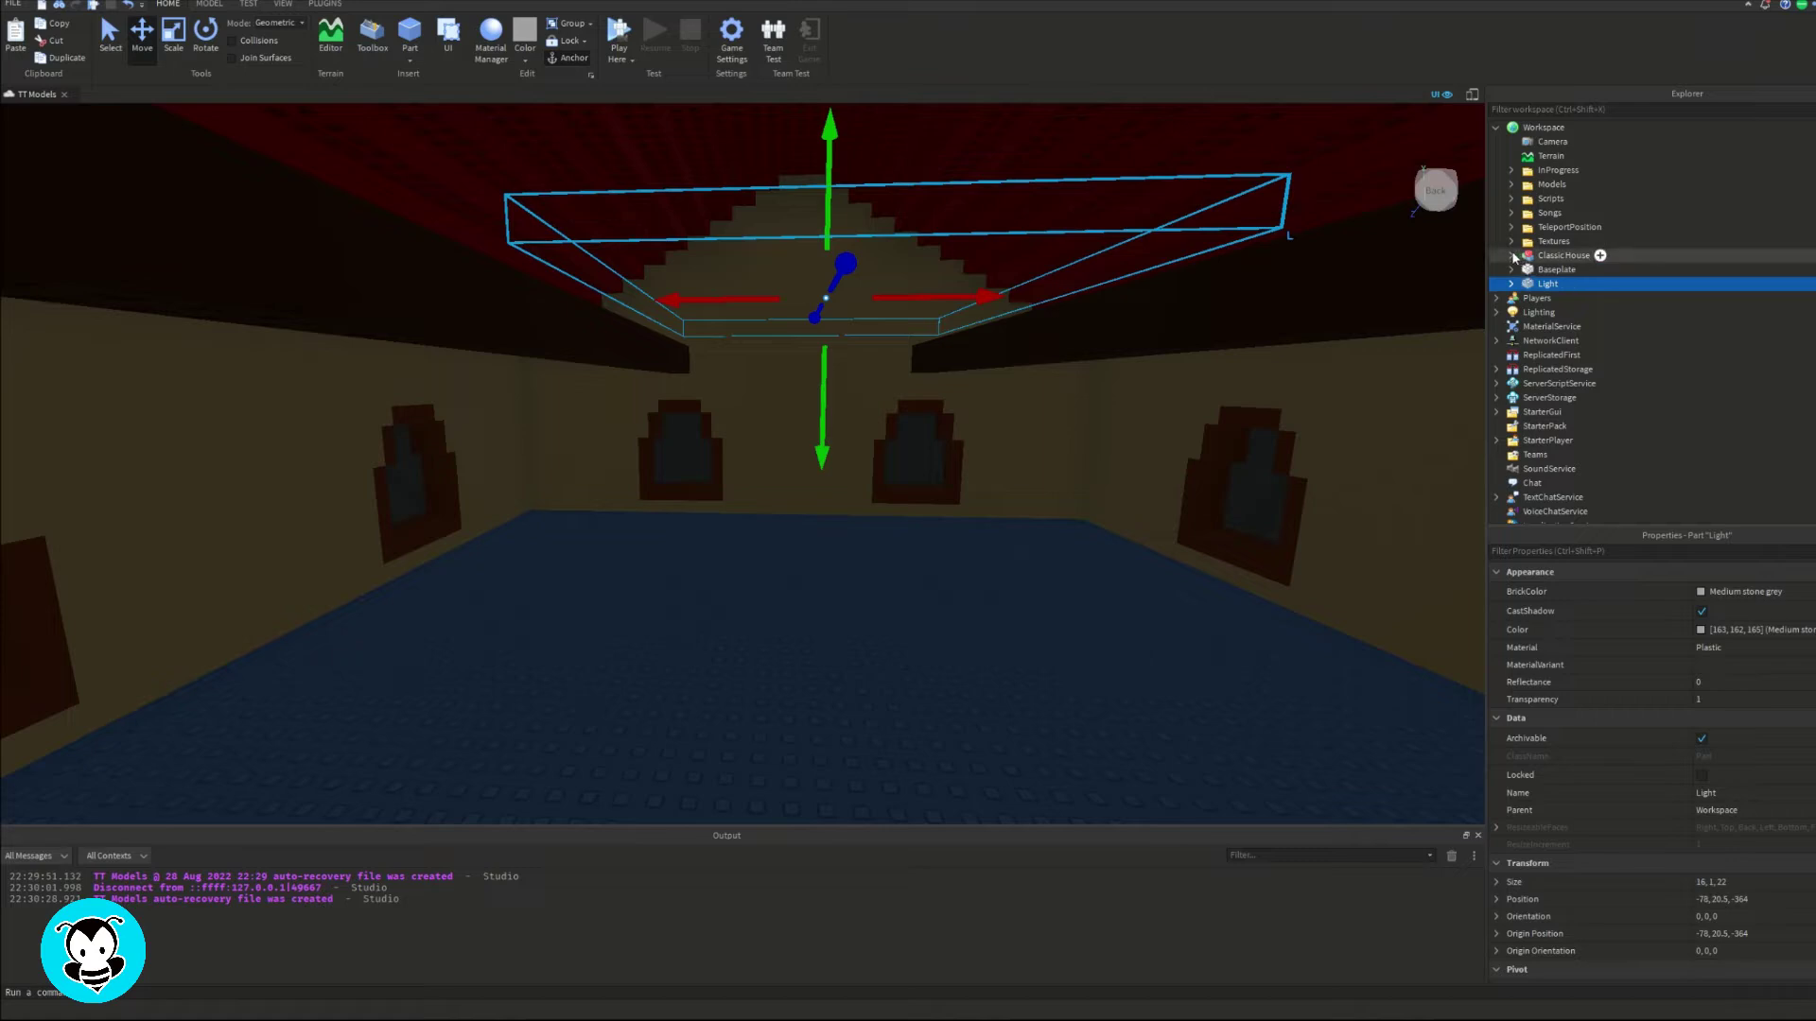
Add a new part and place it low against the front wall between the doorway and the window
left_click(1511, 256)
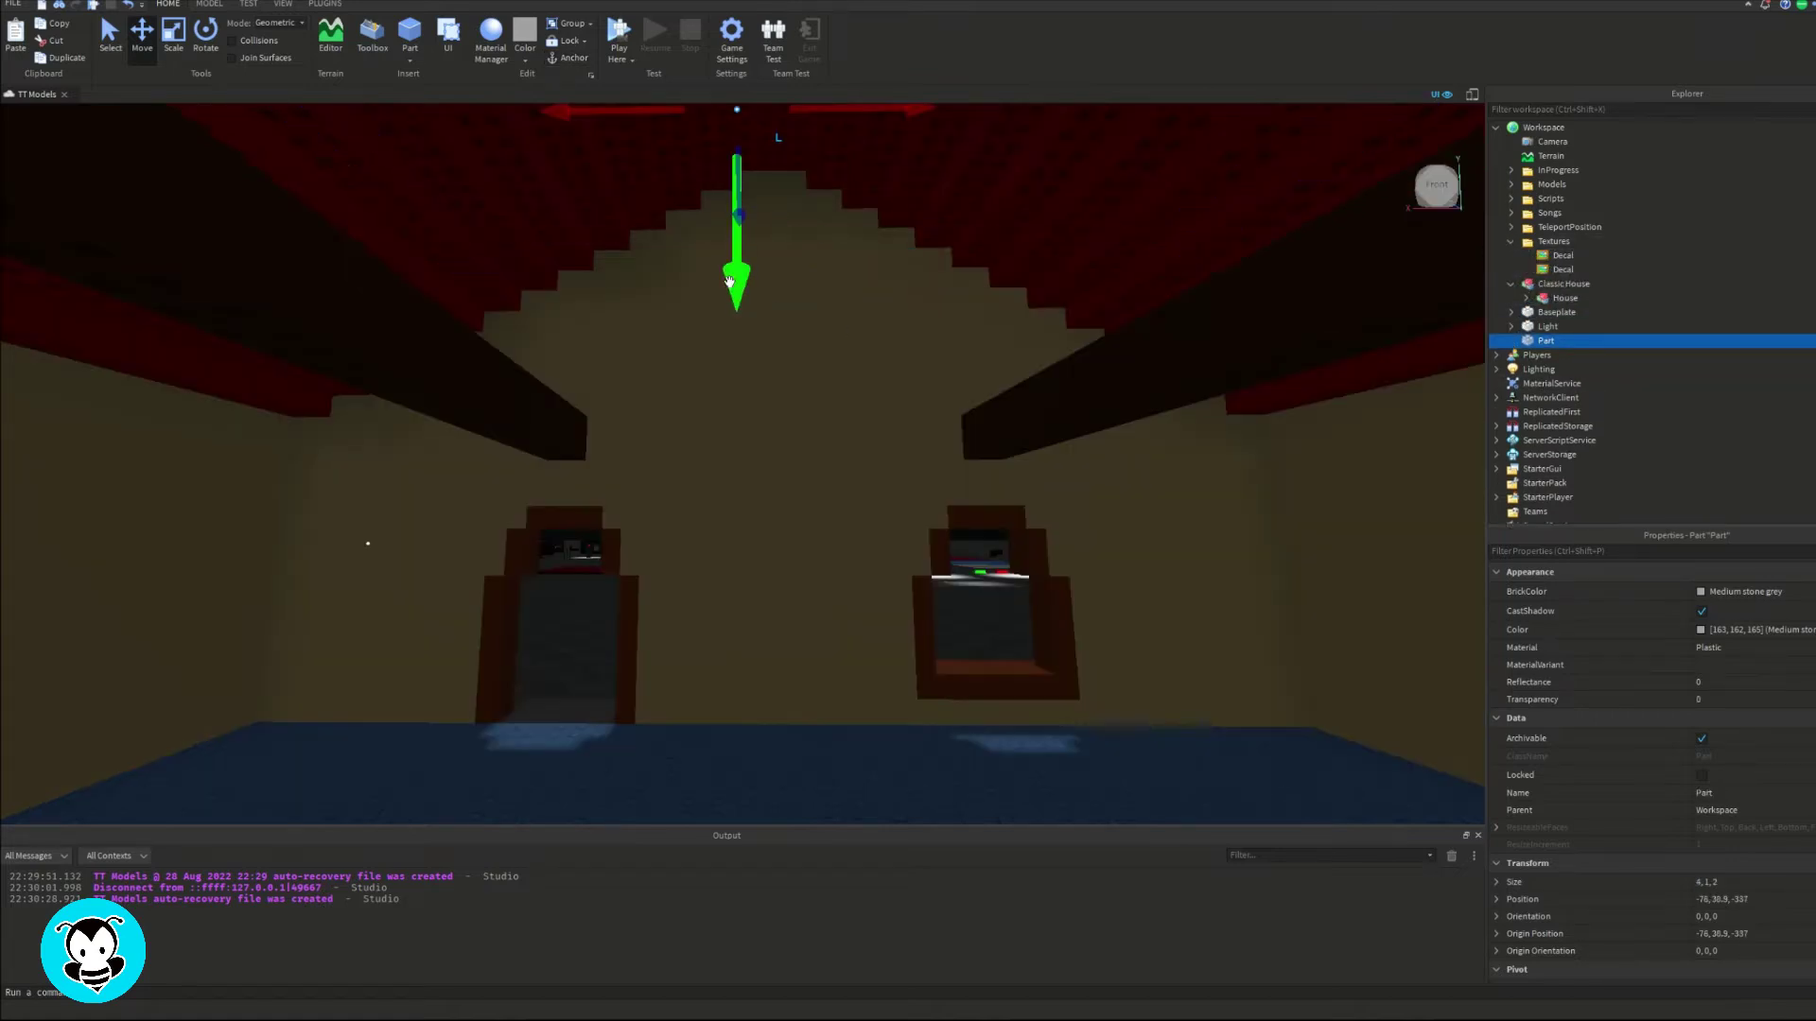
left_click_drag(729, 282, 737, 757)
right_click_drag(737, 662, 955, 603)
left_click_drag(955, 604, 989, 608)
right_click_drag(989, 608, 1041, 496)
key("ctrl+3")
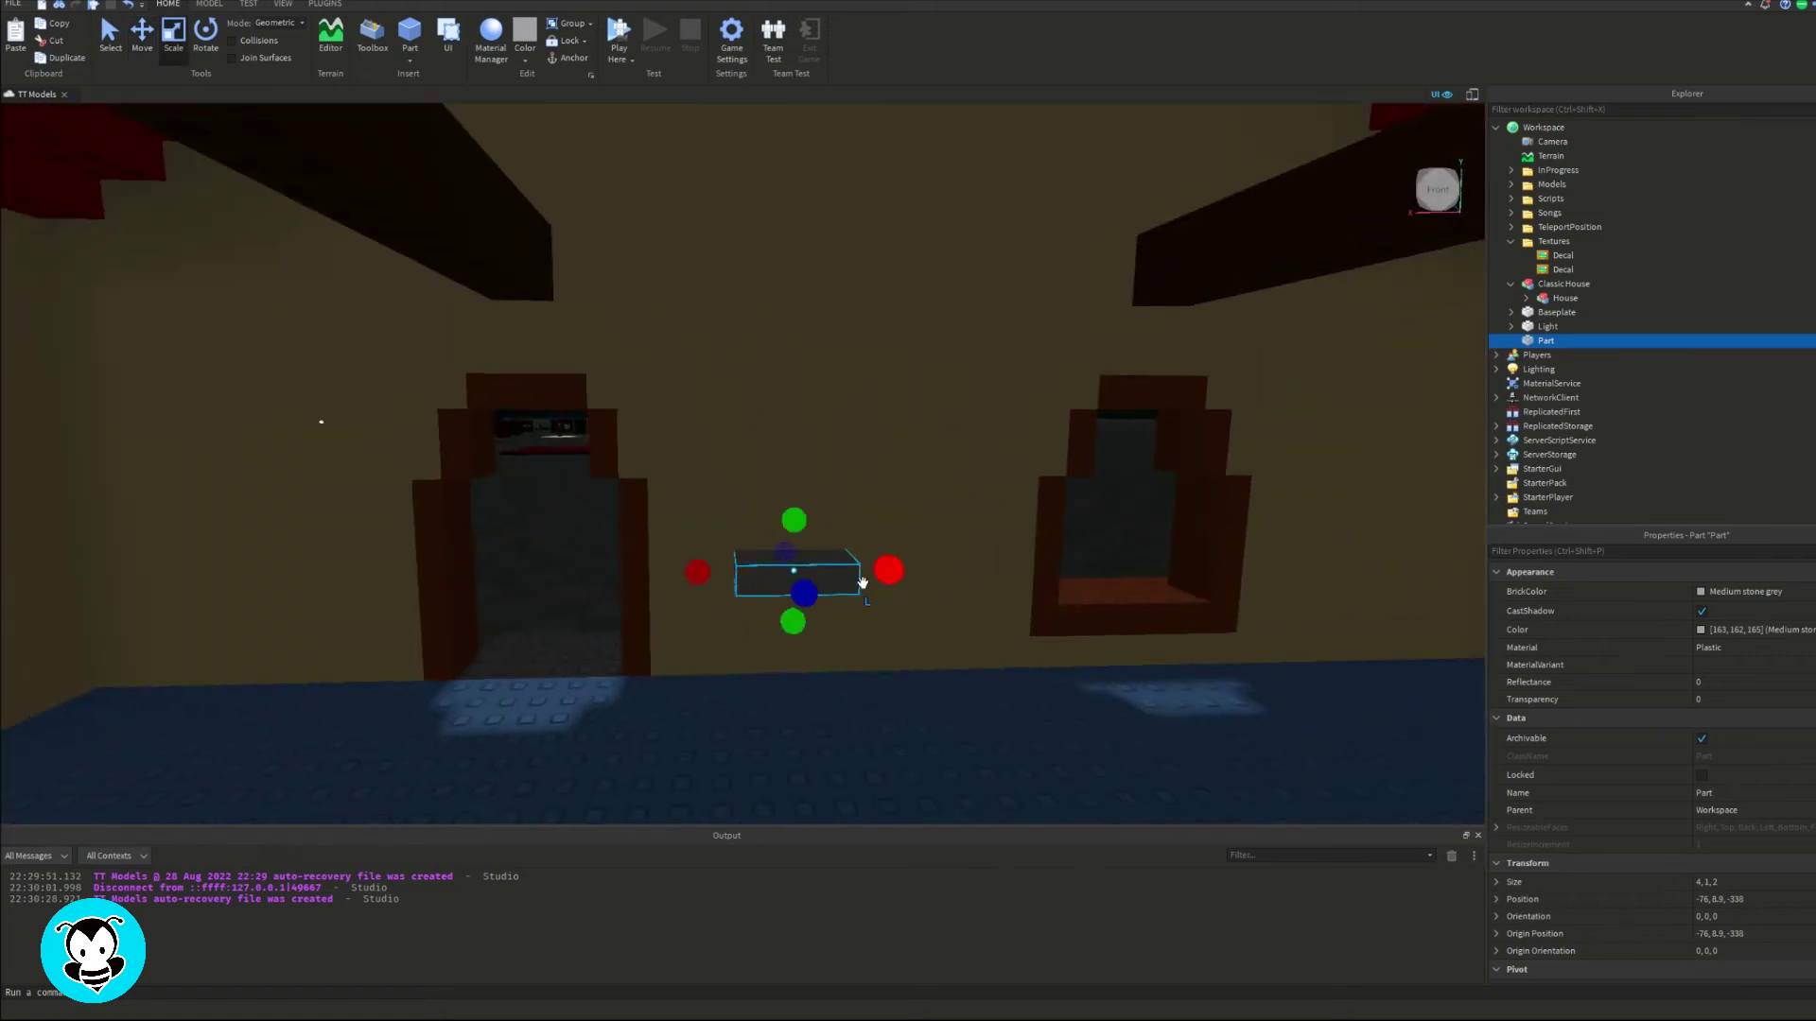
Scale the new part into a thin wall panel sized 13, 6, 1 between the doorway and the window
left_click_drag(756, 647, 755, 721)
right_click_drag(885, 637, 892, 637)
left_click_drag(781, 598, 1051, 610)
right_click_drag(896, 575, 895, 575)
left_click_drag(932, 566, 912, 563)
left_click_drag(771, 608, 725, 637)
right_click_drag(993, 572, 993, 571)
left_click_drag(803, 486, 805, 454)
Duplicate the grey wall panel between the doorway and the window
left_click(965, 750)
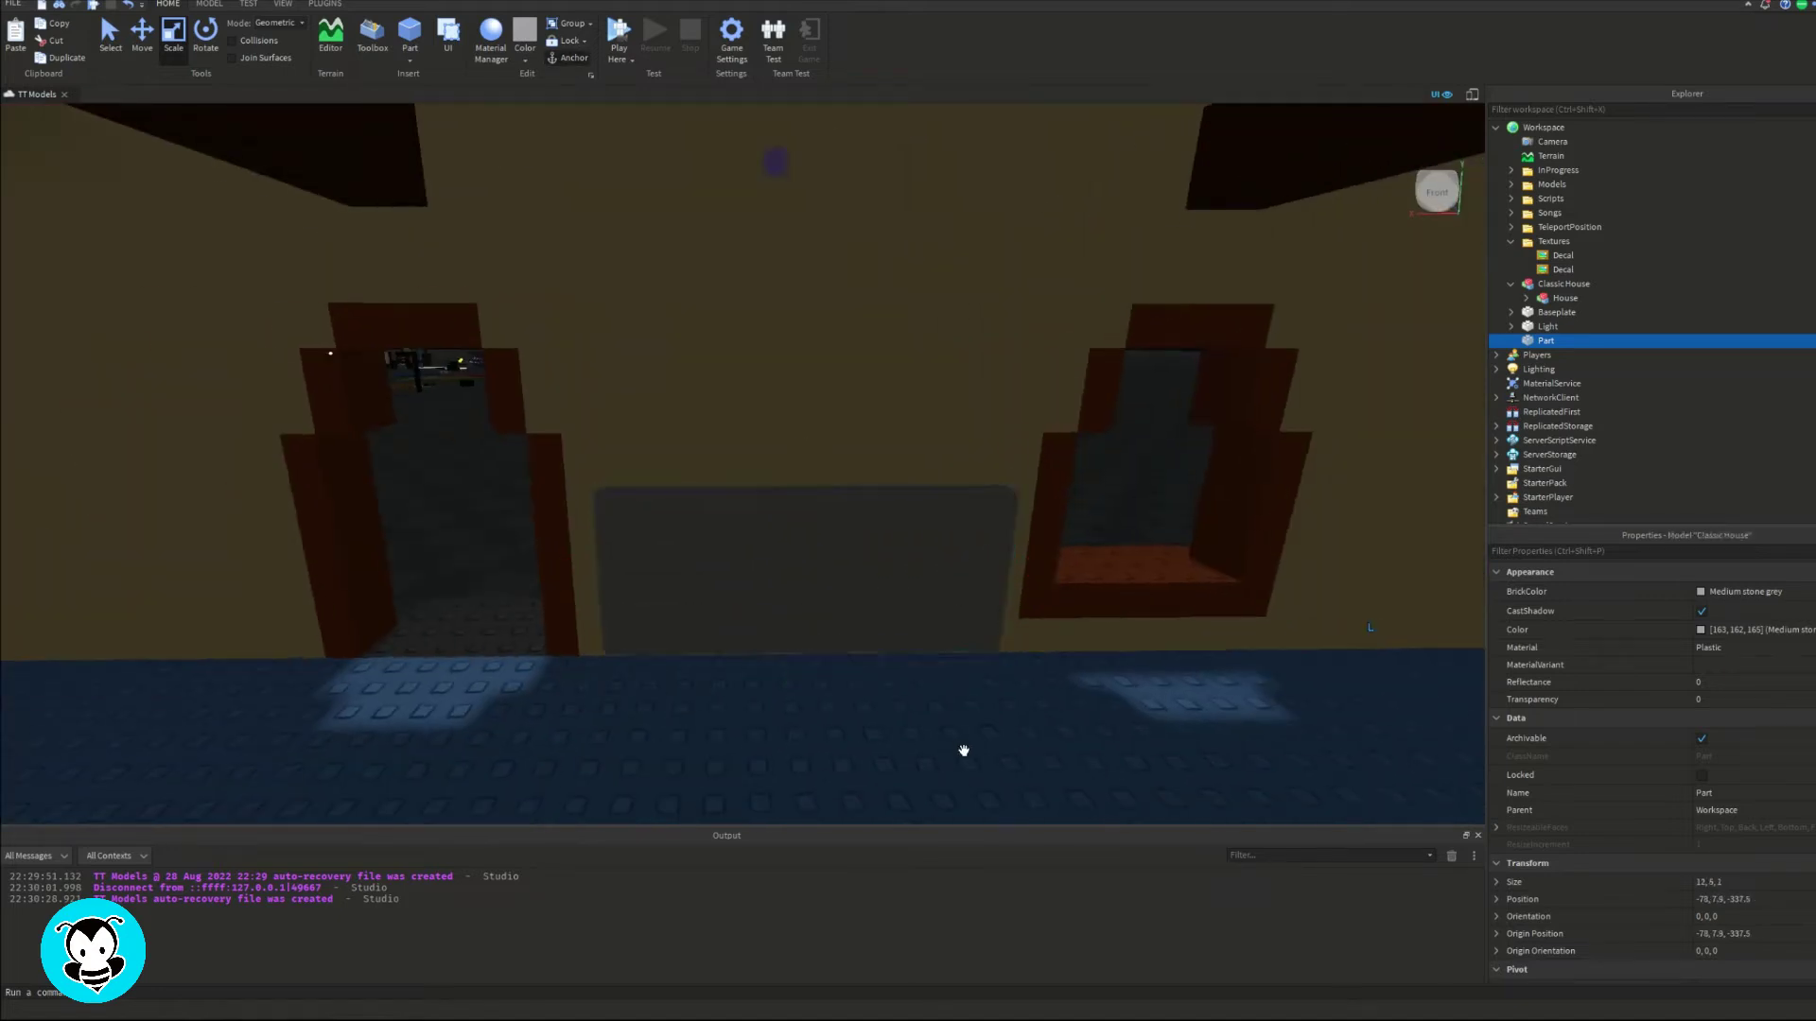
left_click(807, 597)
key("ctrl+d")
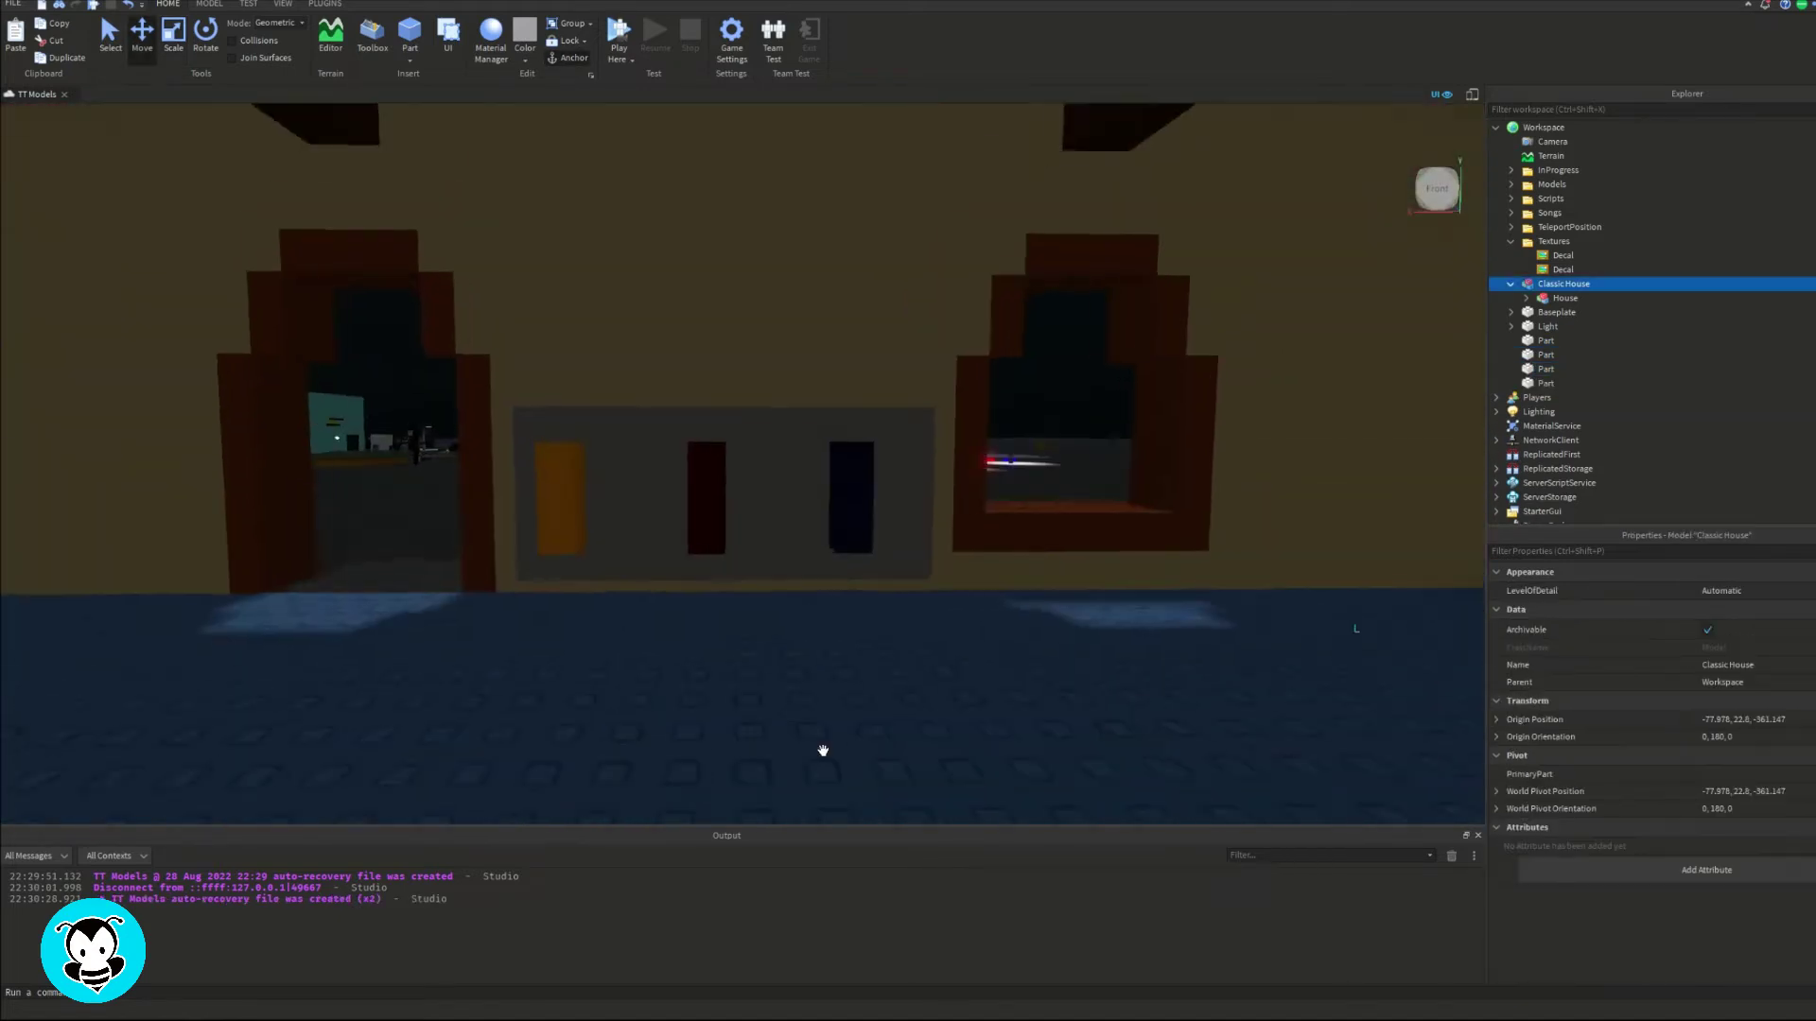
Add a ProximityPrompt to the orange part on the wall panel
scroll(823, 749, "down", 3)
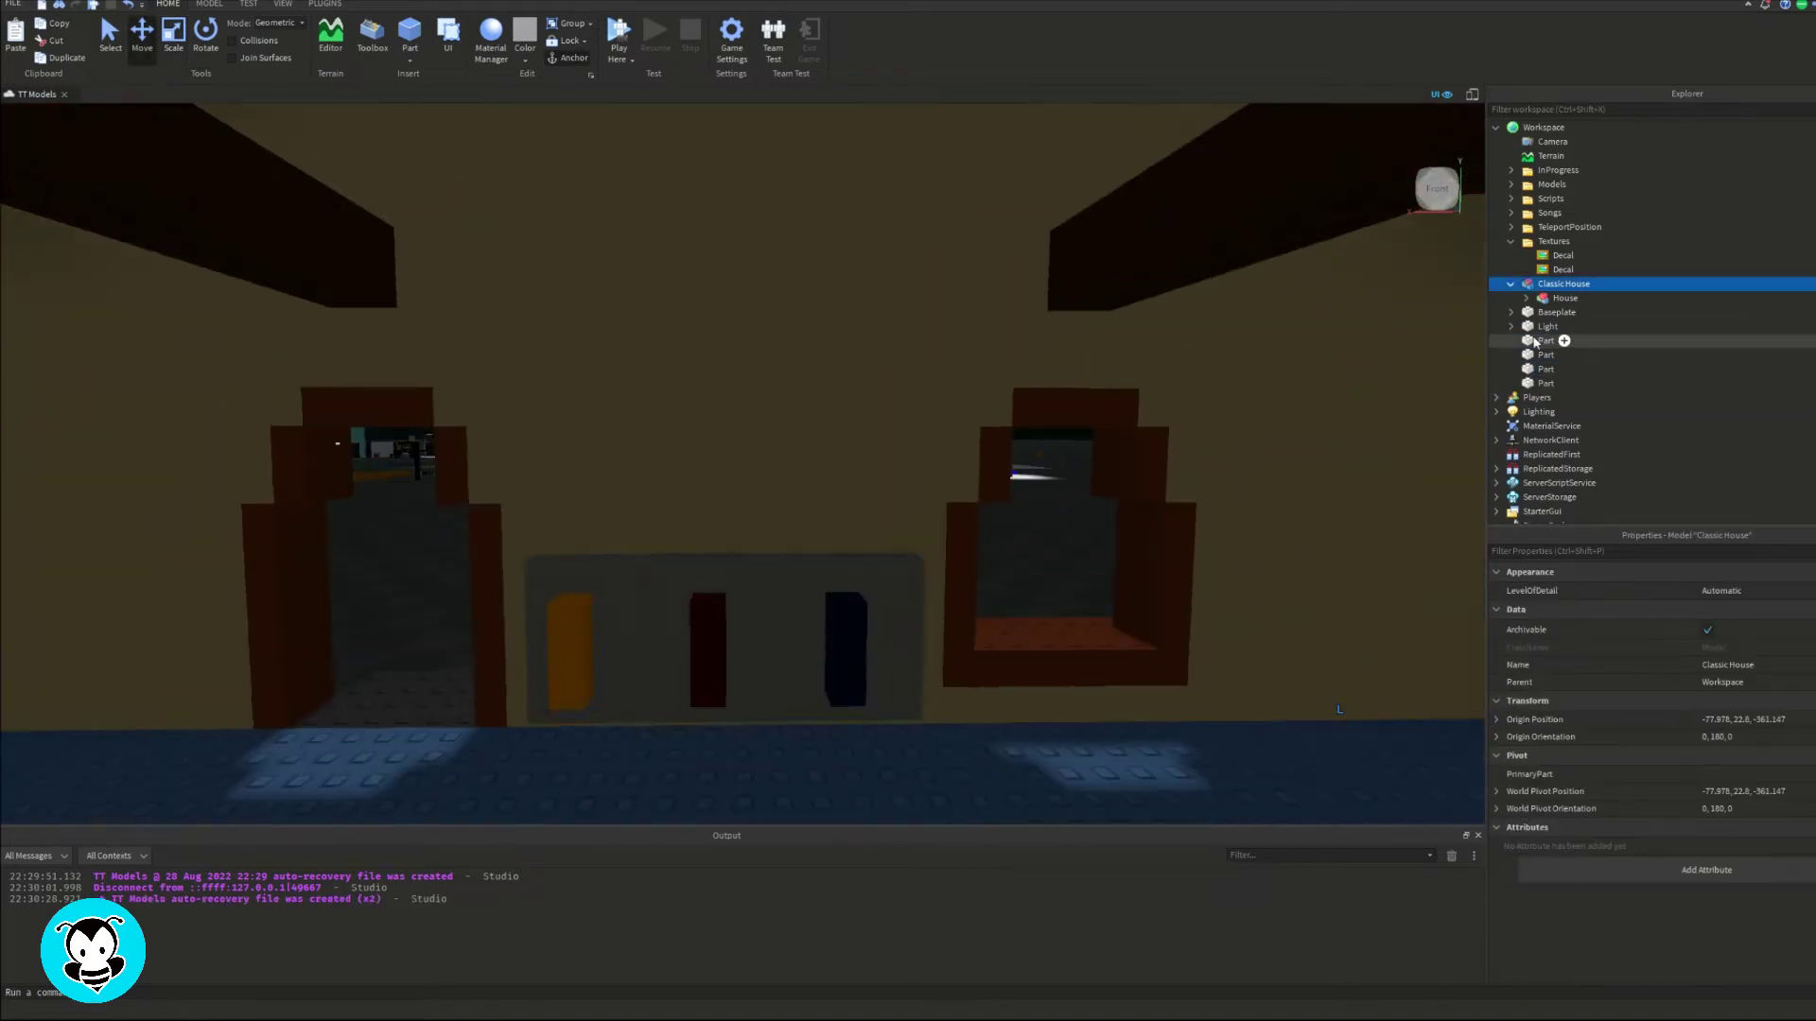
left_click(841, 761)
right_click_drag(840, 735, 839, 734)
left_click(1545, 353)
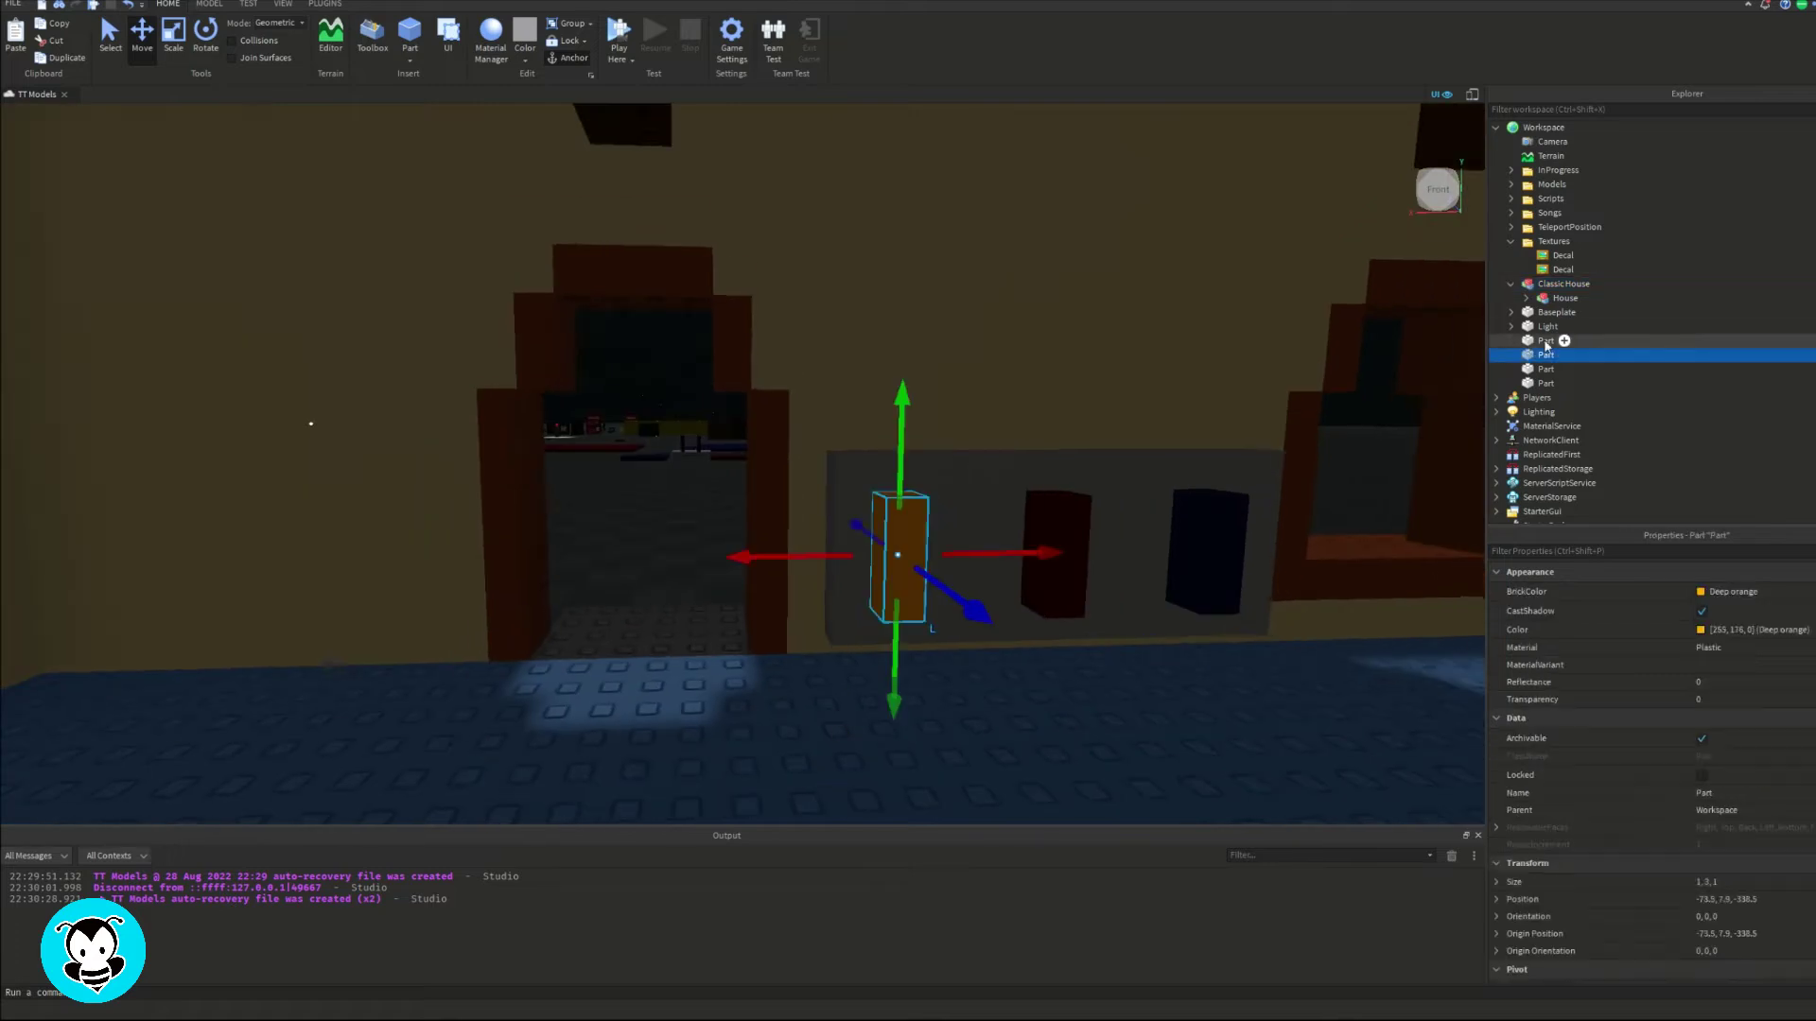
left_click(1545, 341)
scroll(901, 535, "up", 2)
left_click(1564, 355)
type("pro")
left_click(1553, 401)
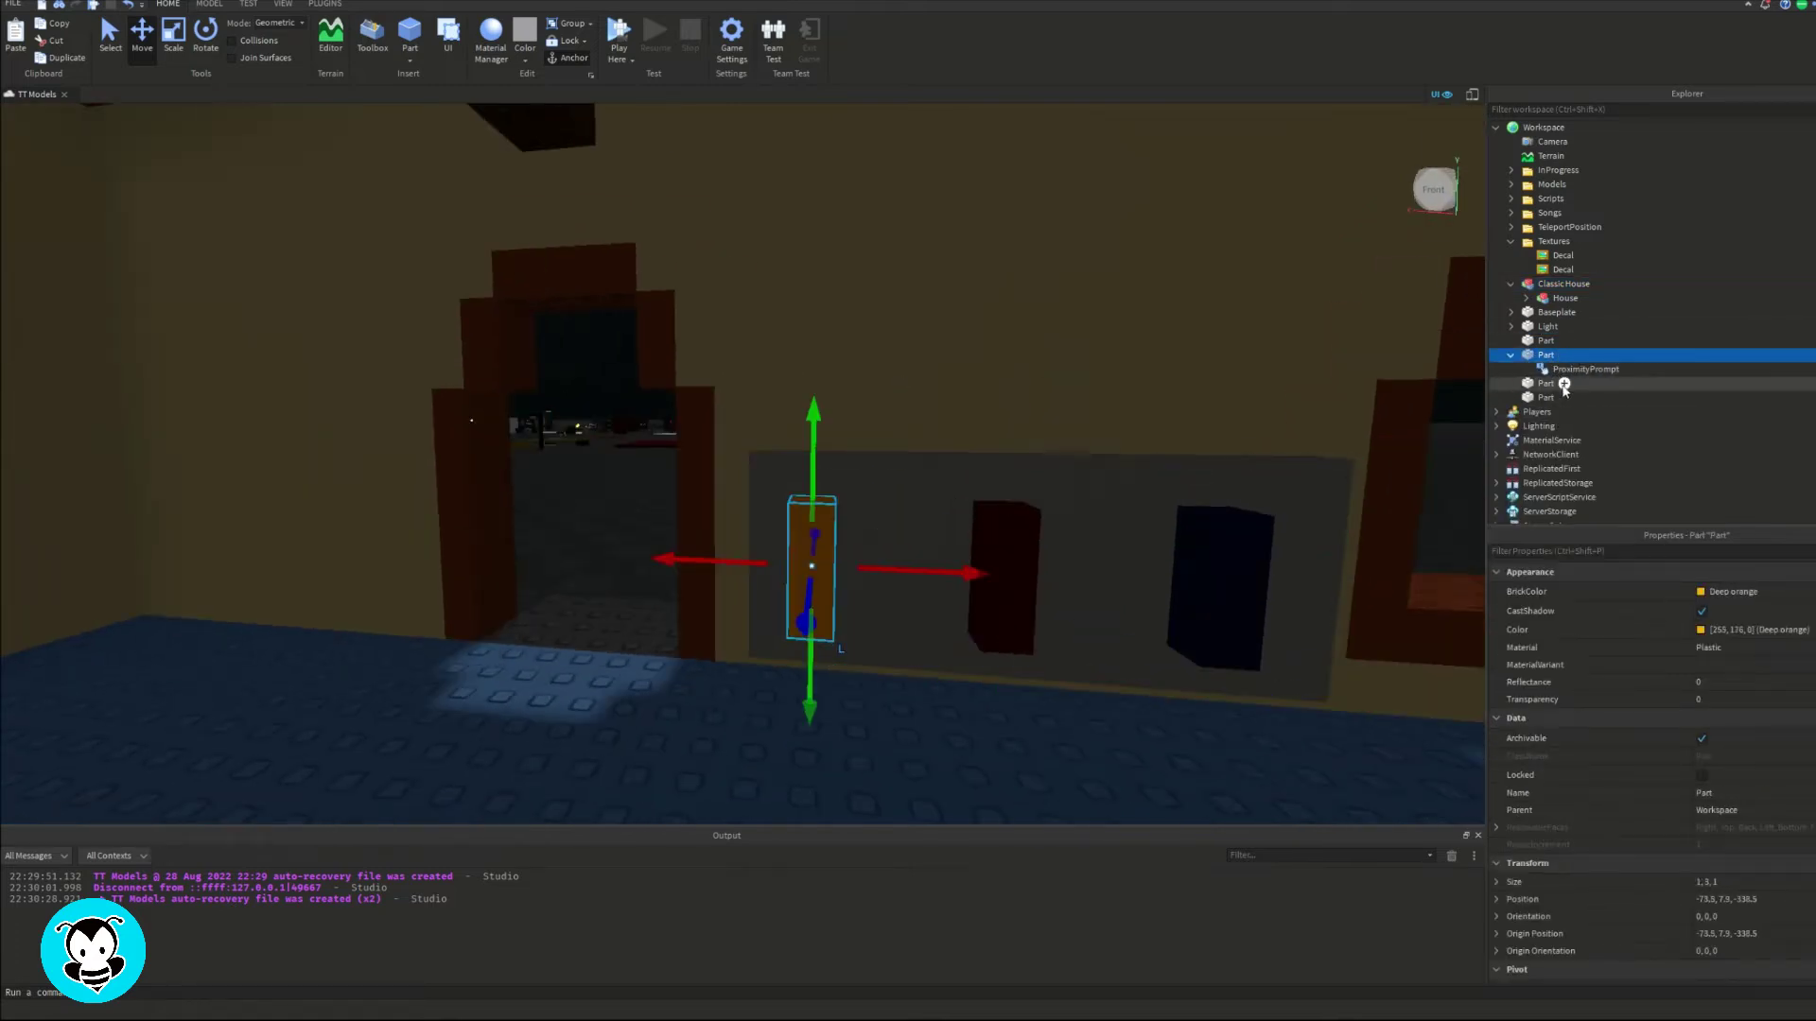
Add a ProximityPrompt to both the maroon part and the navy blue part on the panel
left_click(1564, 384)
left_click(1564, 410)
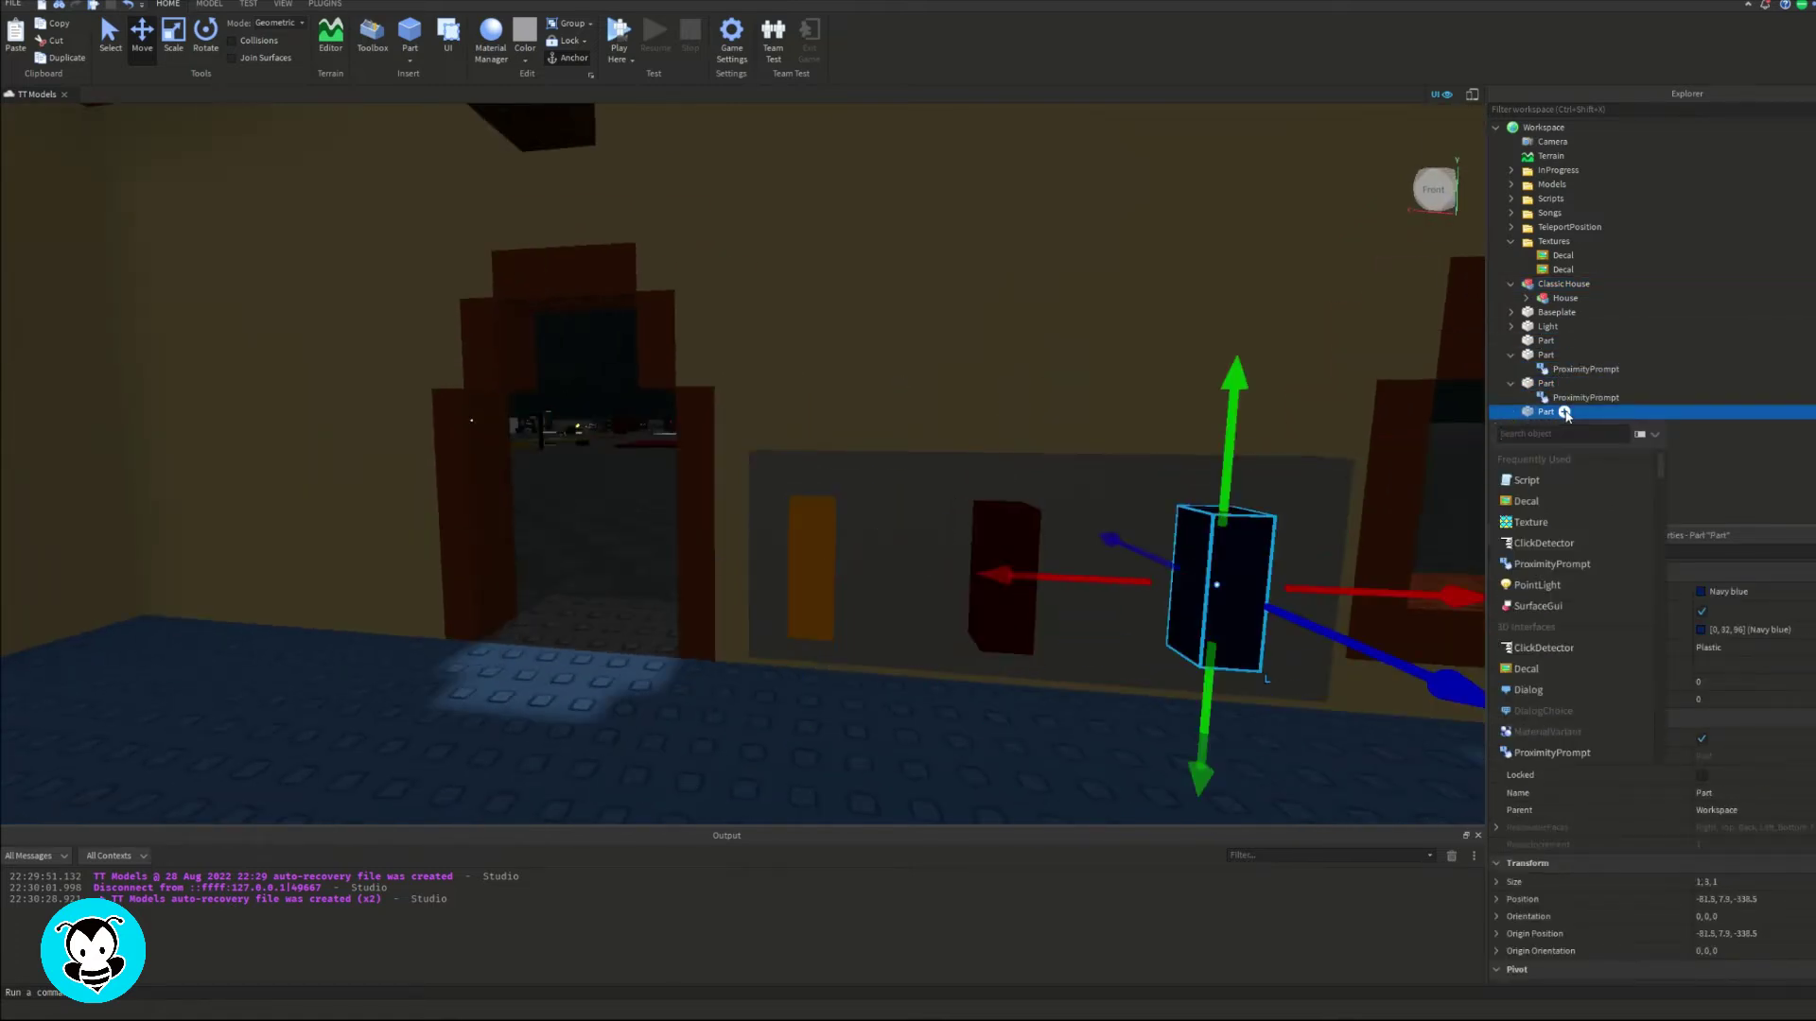
type("pro")
left_click(1556, 458)
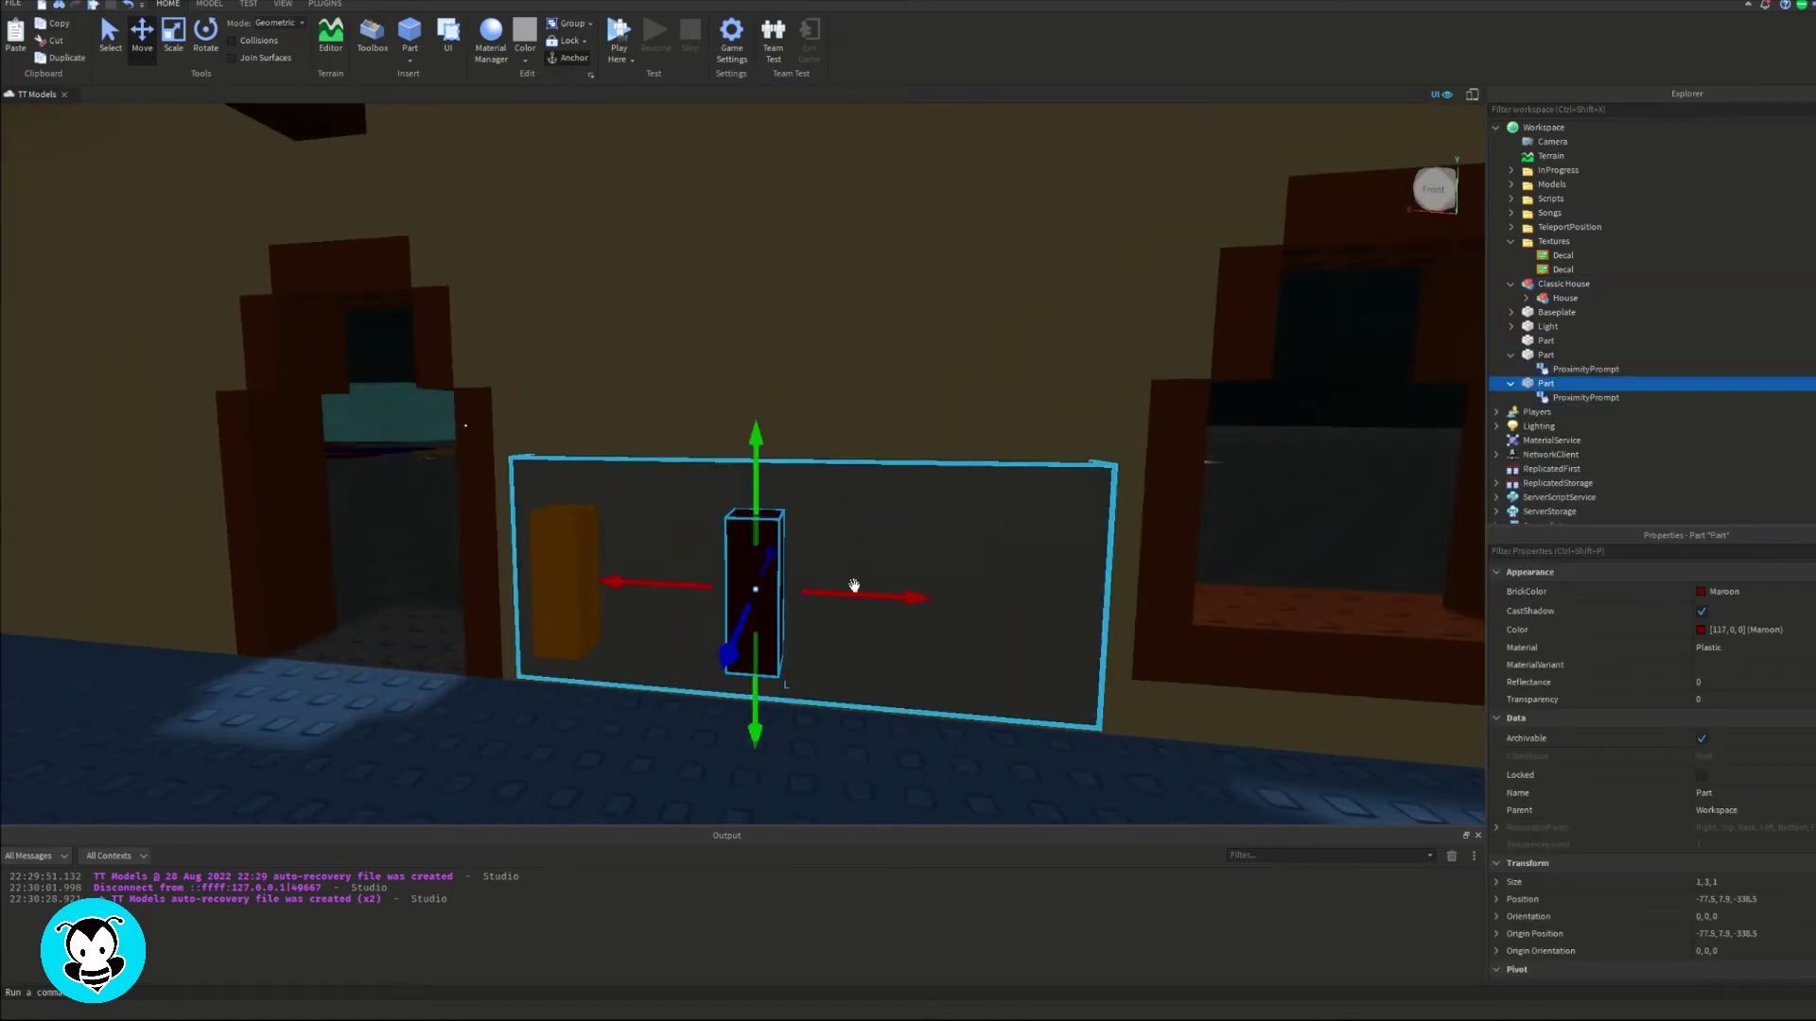
Slide the maroon part along the wall panel to the end beside the window
left_click_drag(854, 585, 1142, 612)
right_click_drag(766, 683, 763, 685)
scroll(762, 685, "down", 3)
left_click(734, 763)
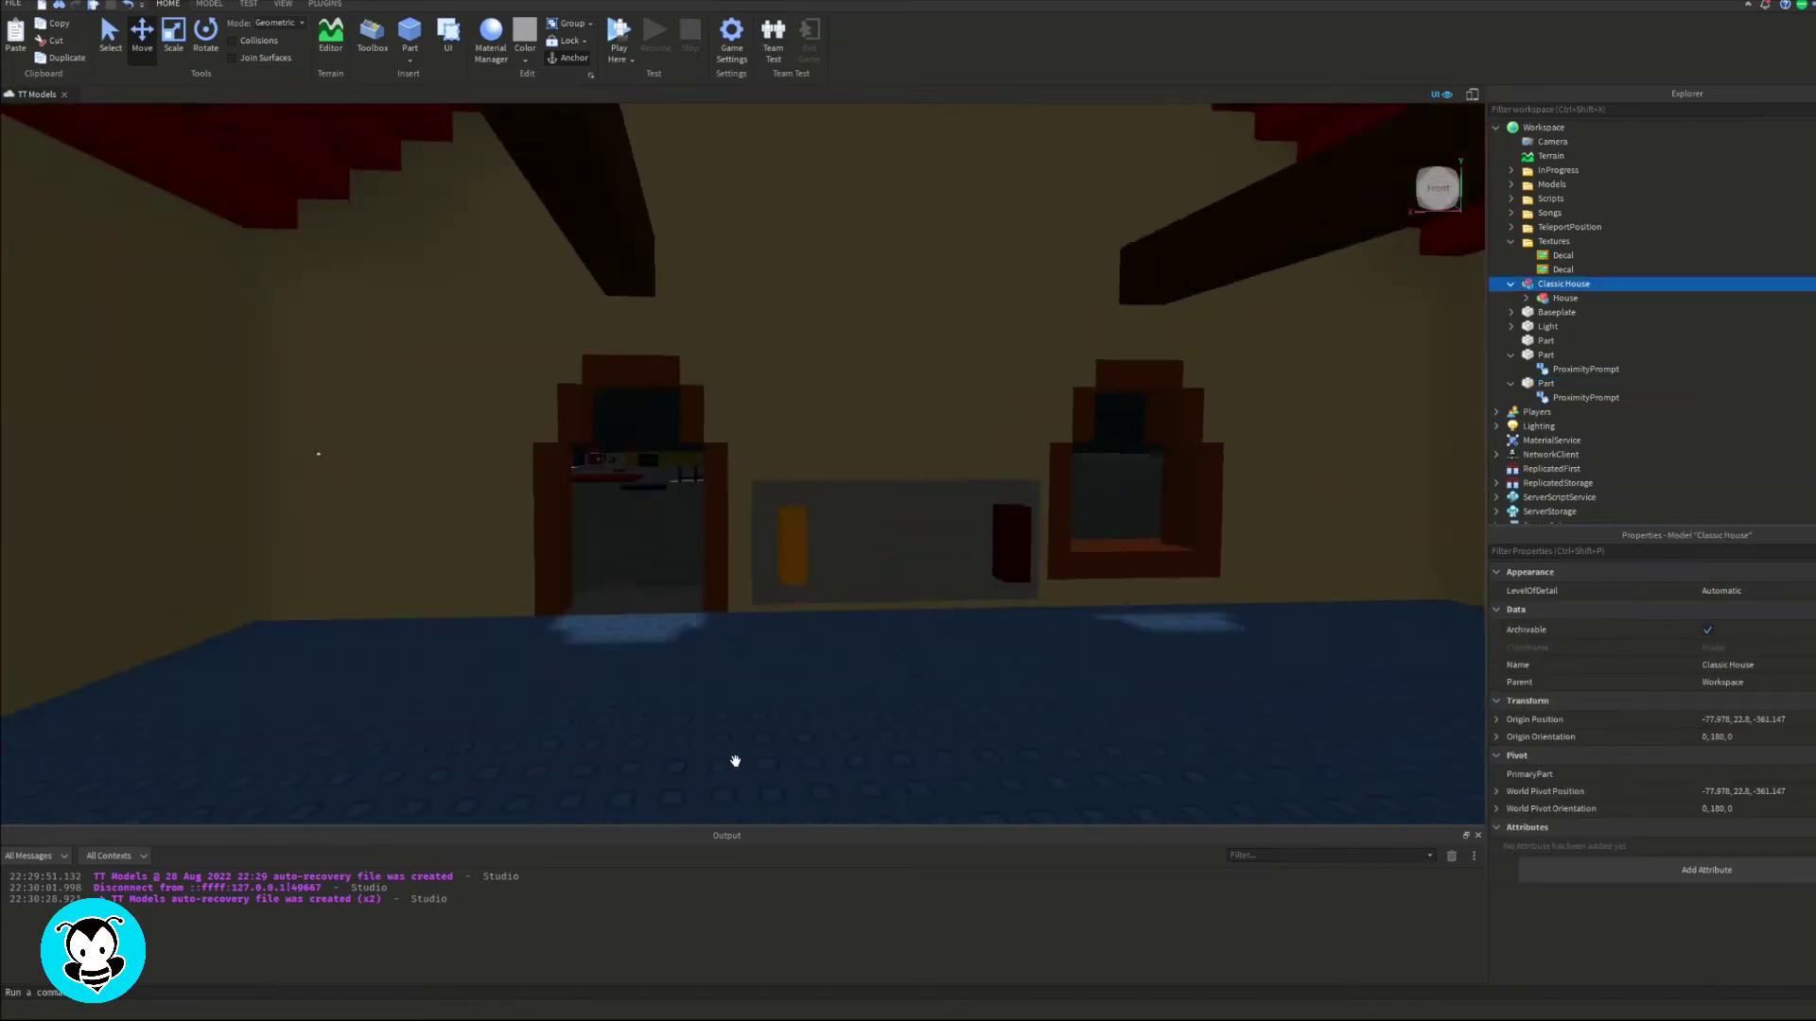
scroll(734, 762, "up", 2)
Rename the orange part as Dim and the maroon part as Bright
left_click(623, 599)
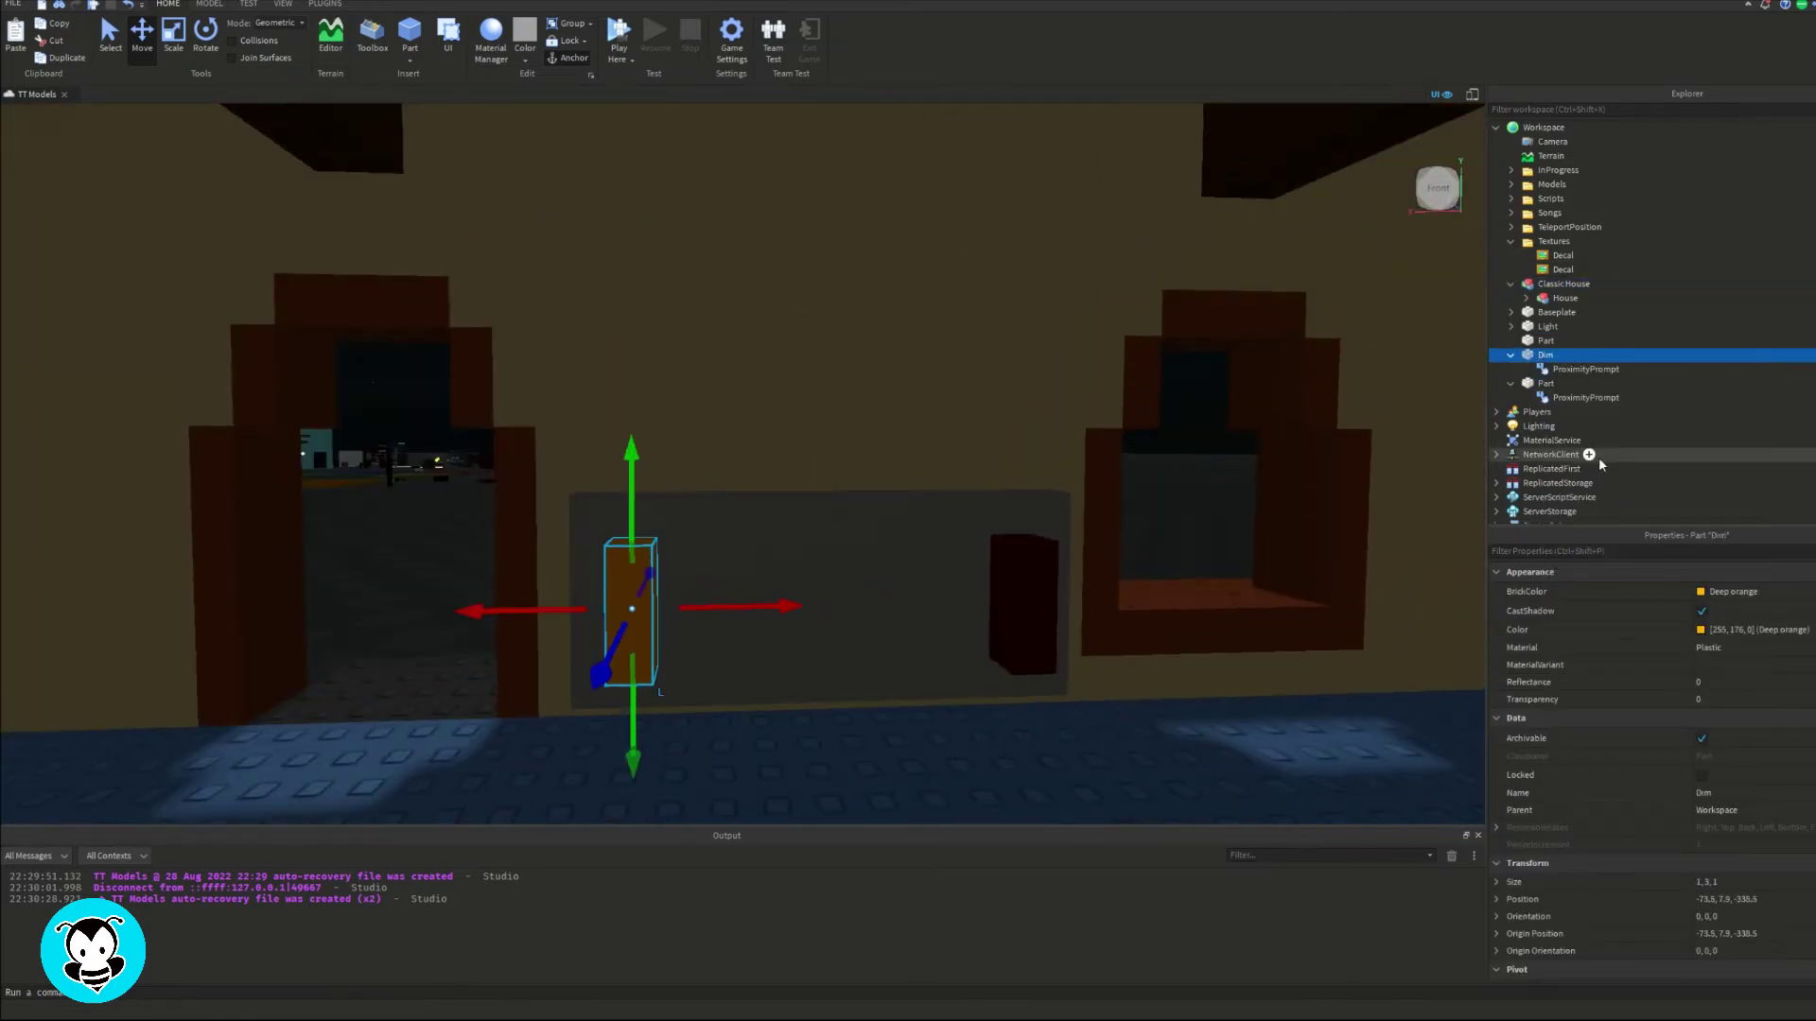
right_click(1534, 383)
left_click(1608, 489)
type("Bright")
Set the Dim part's prompt to action text "Hold for Dim Light", hold duration 0.3 and maximum activation distance 5
left_click(1585, 369)
left_click(1730, 610)
type("Hold for Dim Light")
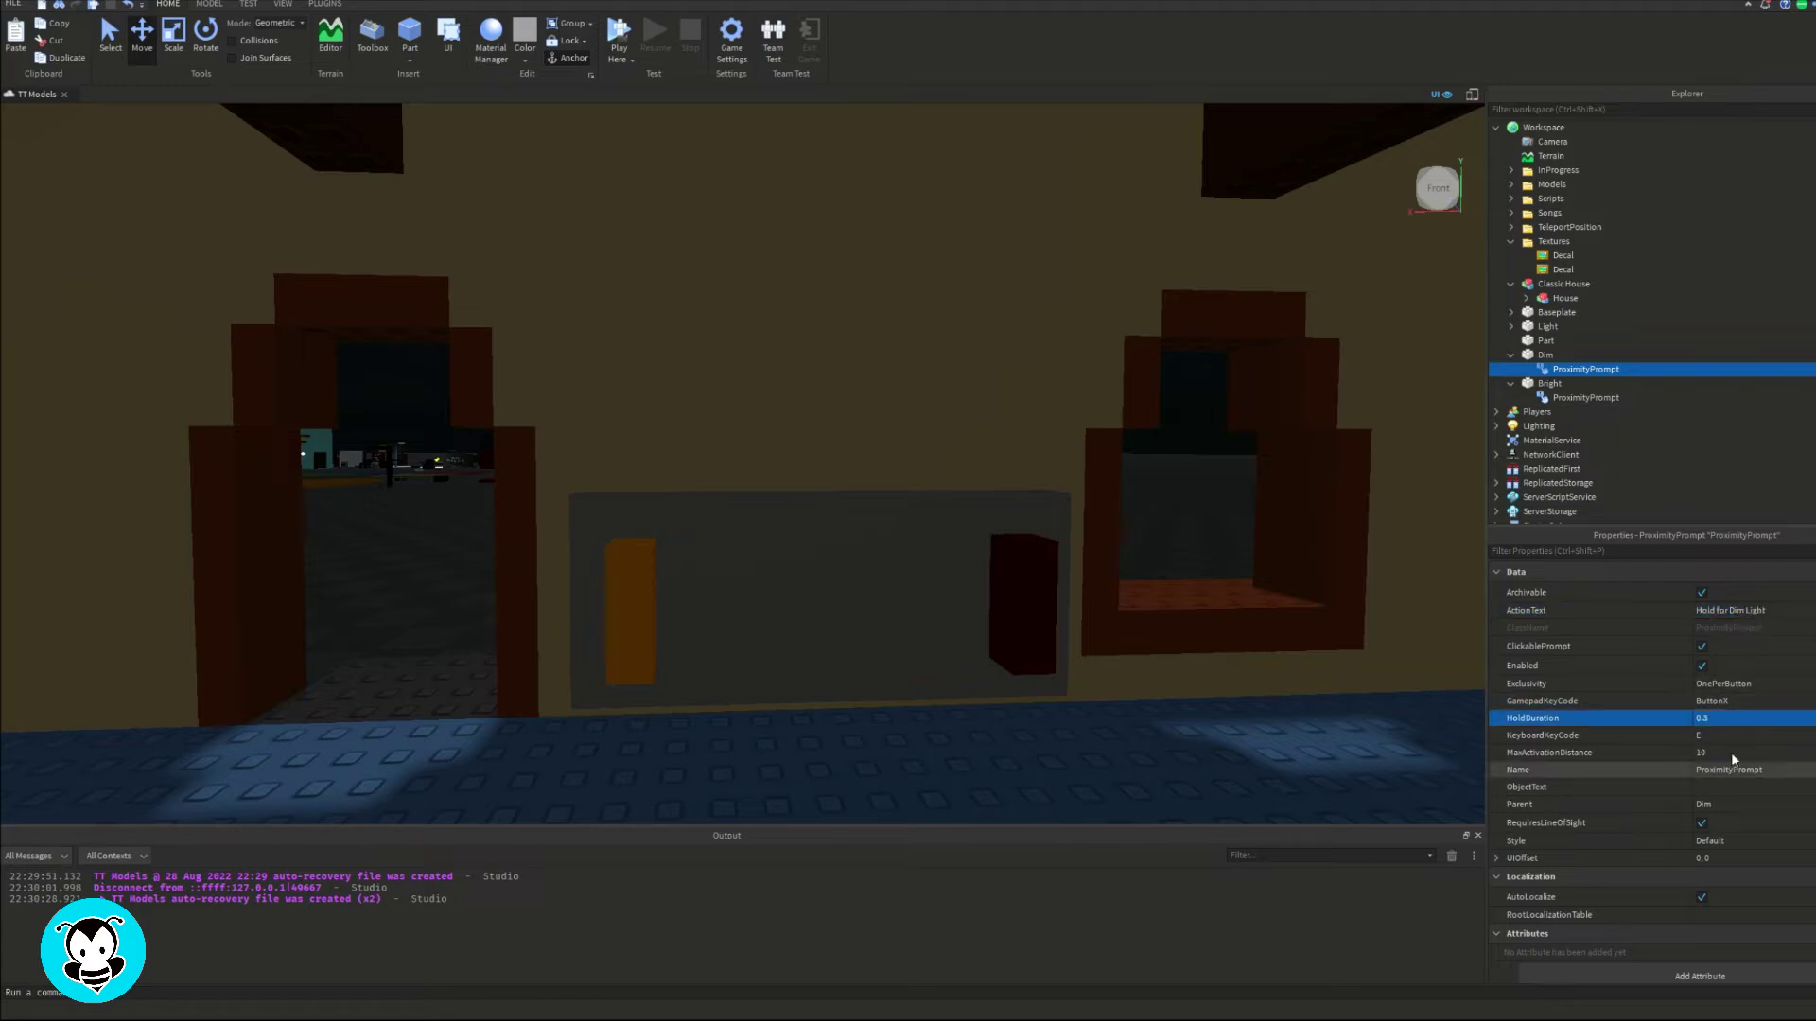
left_click(1730, 753)
Set the Bright part's prompt to action text "Hold for Bright Light", hold duration 0.3 and maximum activation distance 5
left_click(1607, 398)
left_click(1750, 610)
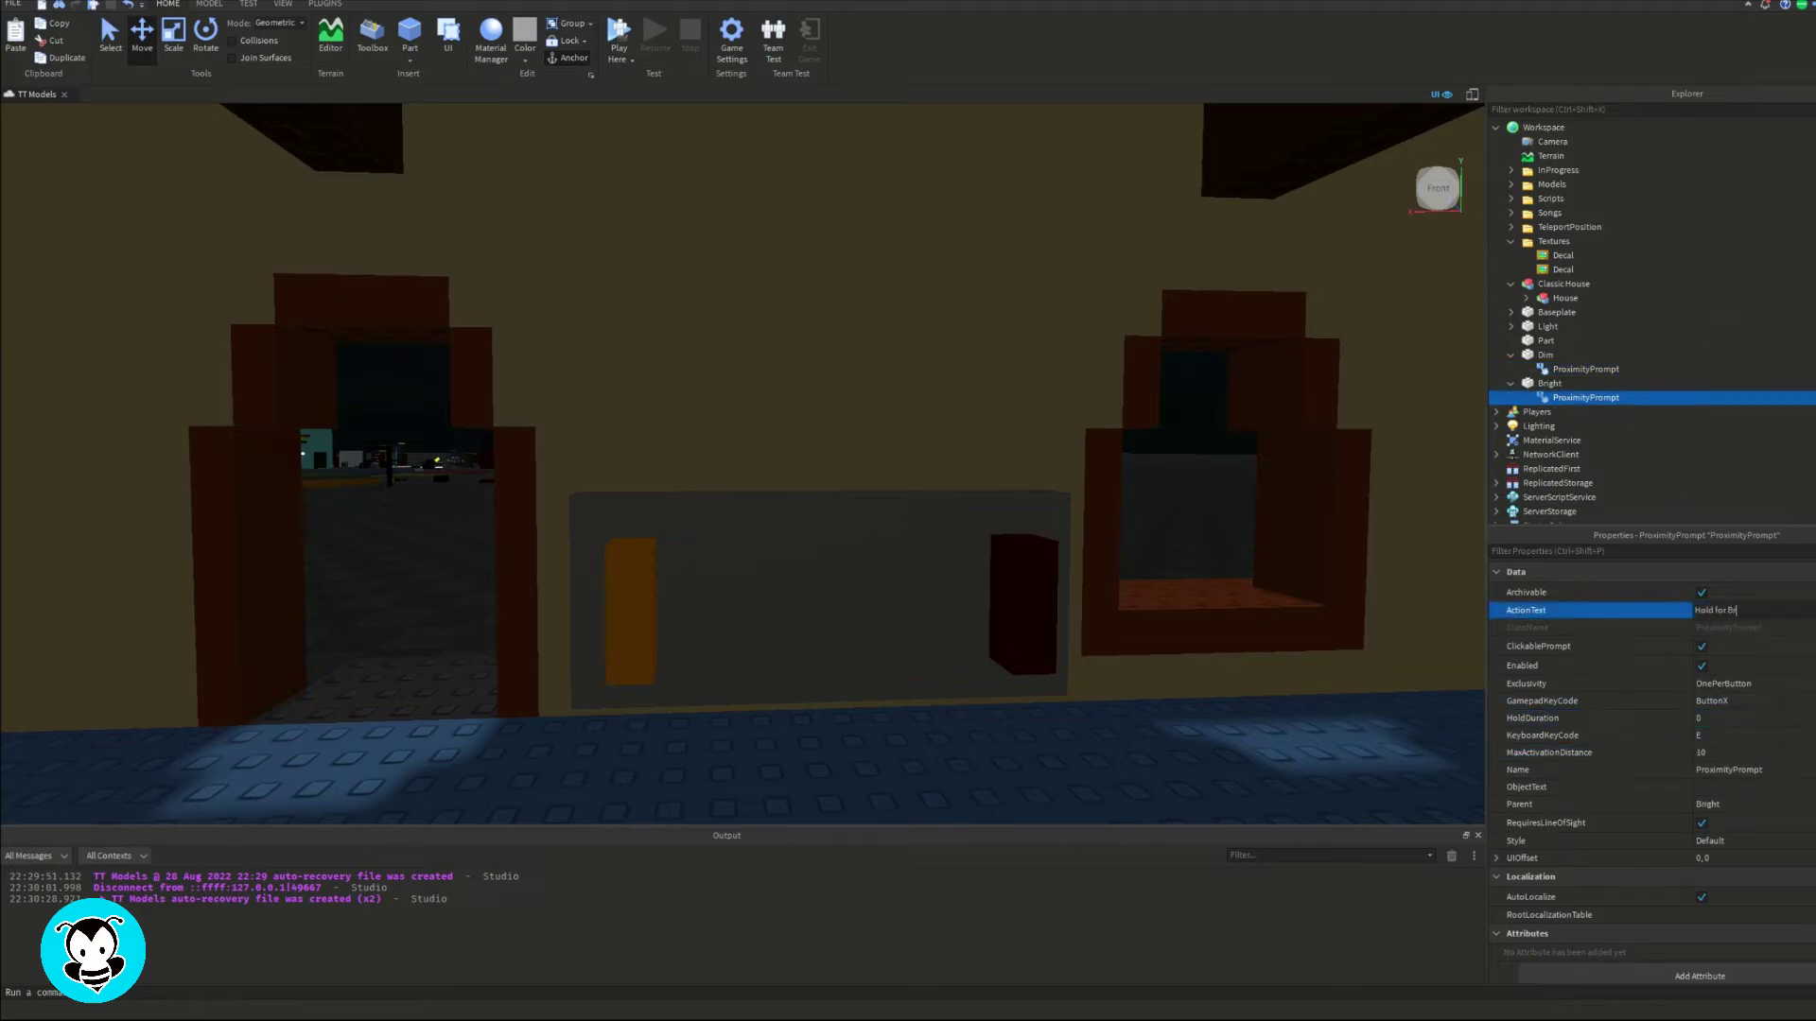
left_click(1727, 718)
type("0.3")
left_click(1731, 753)
type("5")
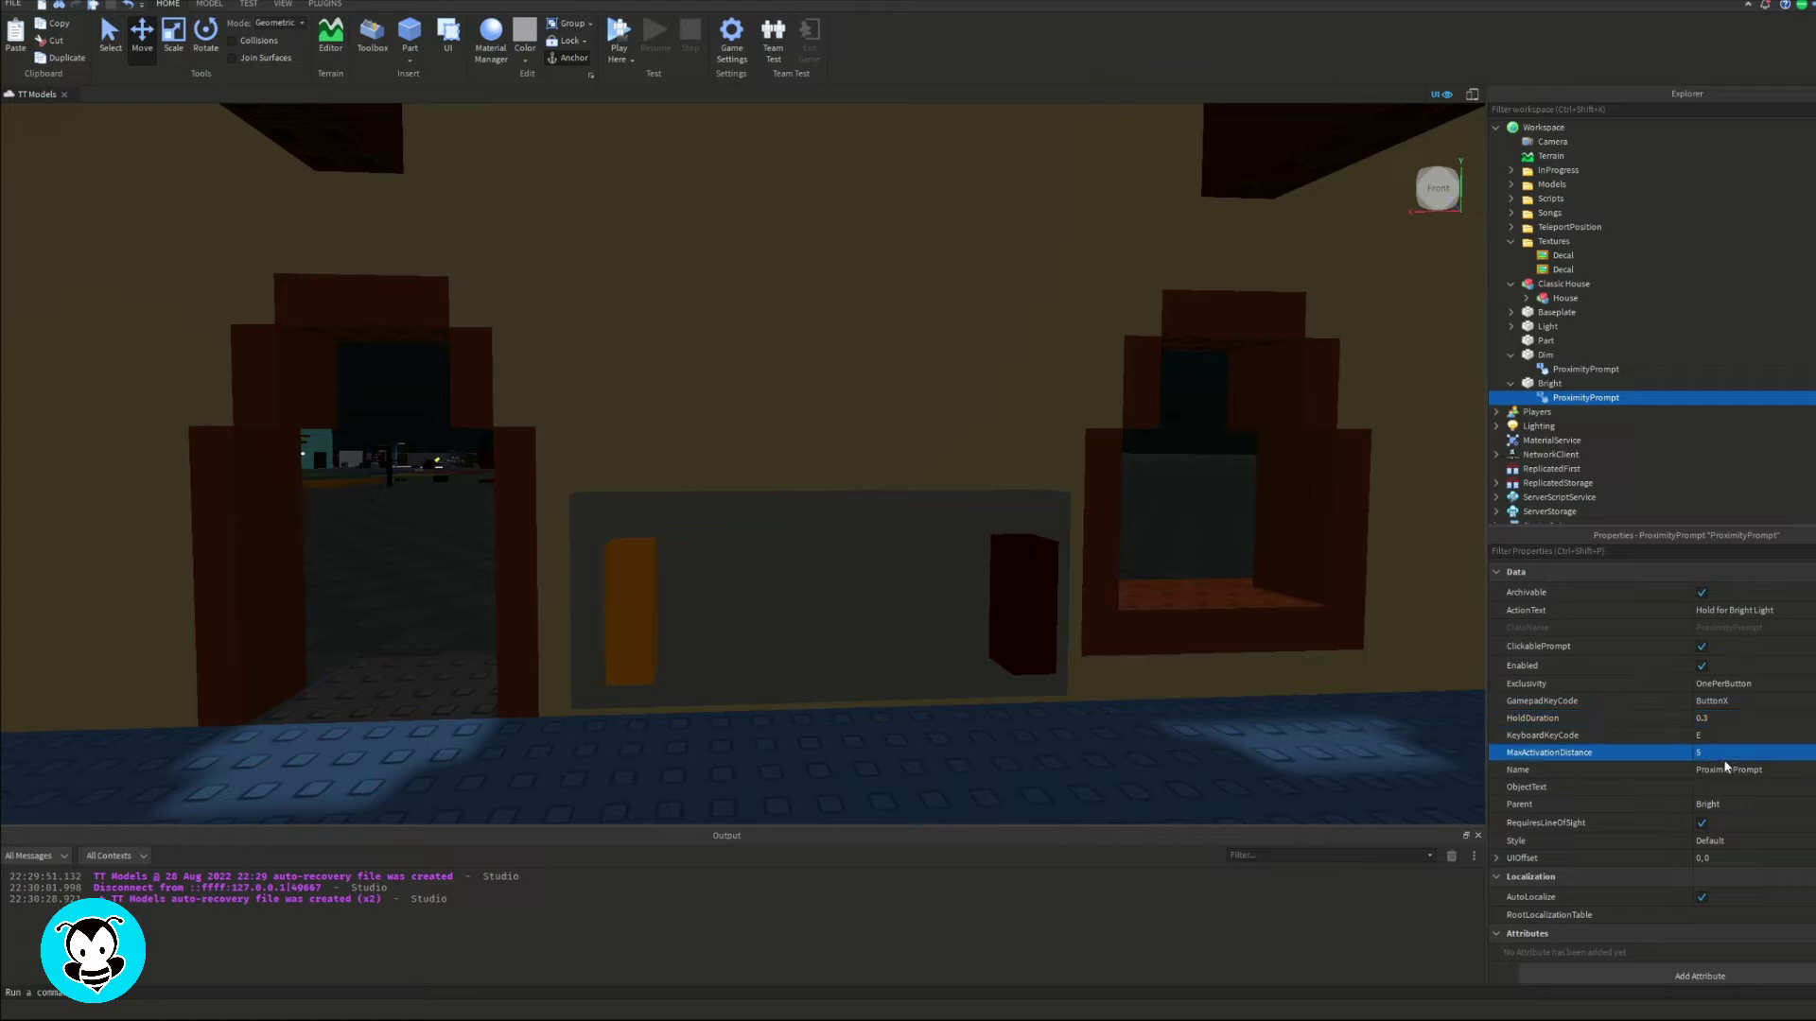
Set the object text of the Bright and Dim proximity prompts to "Brightness Changer"
left_click(1731, 787)
type("Light Chan")
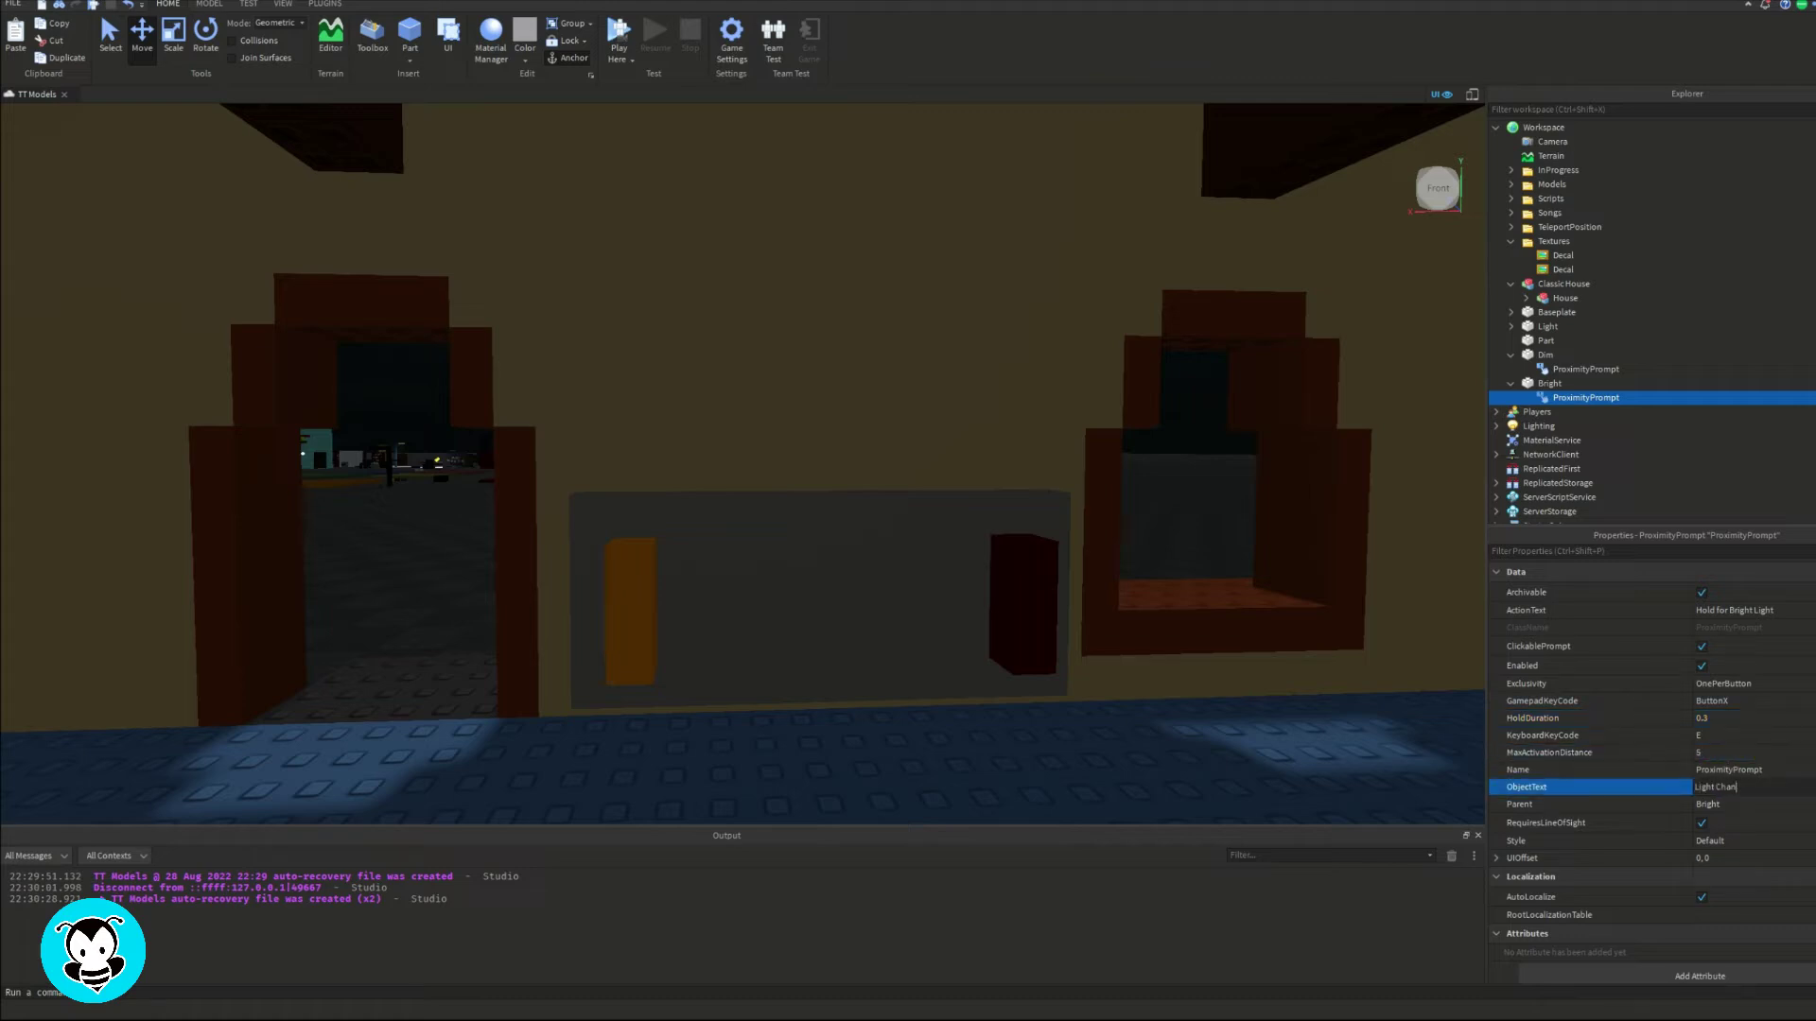
left_click(1585, 368)
left_click(1730, 787)
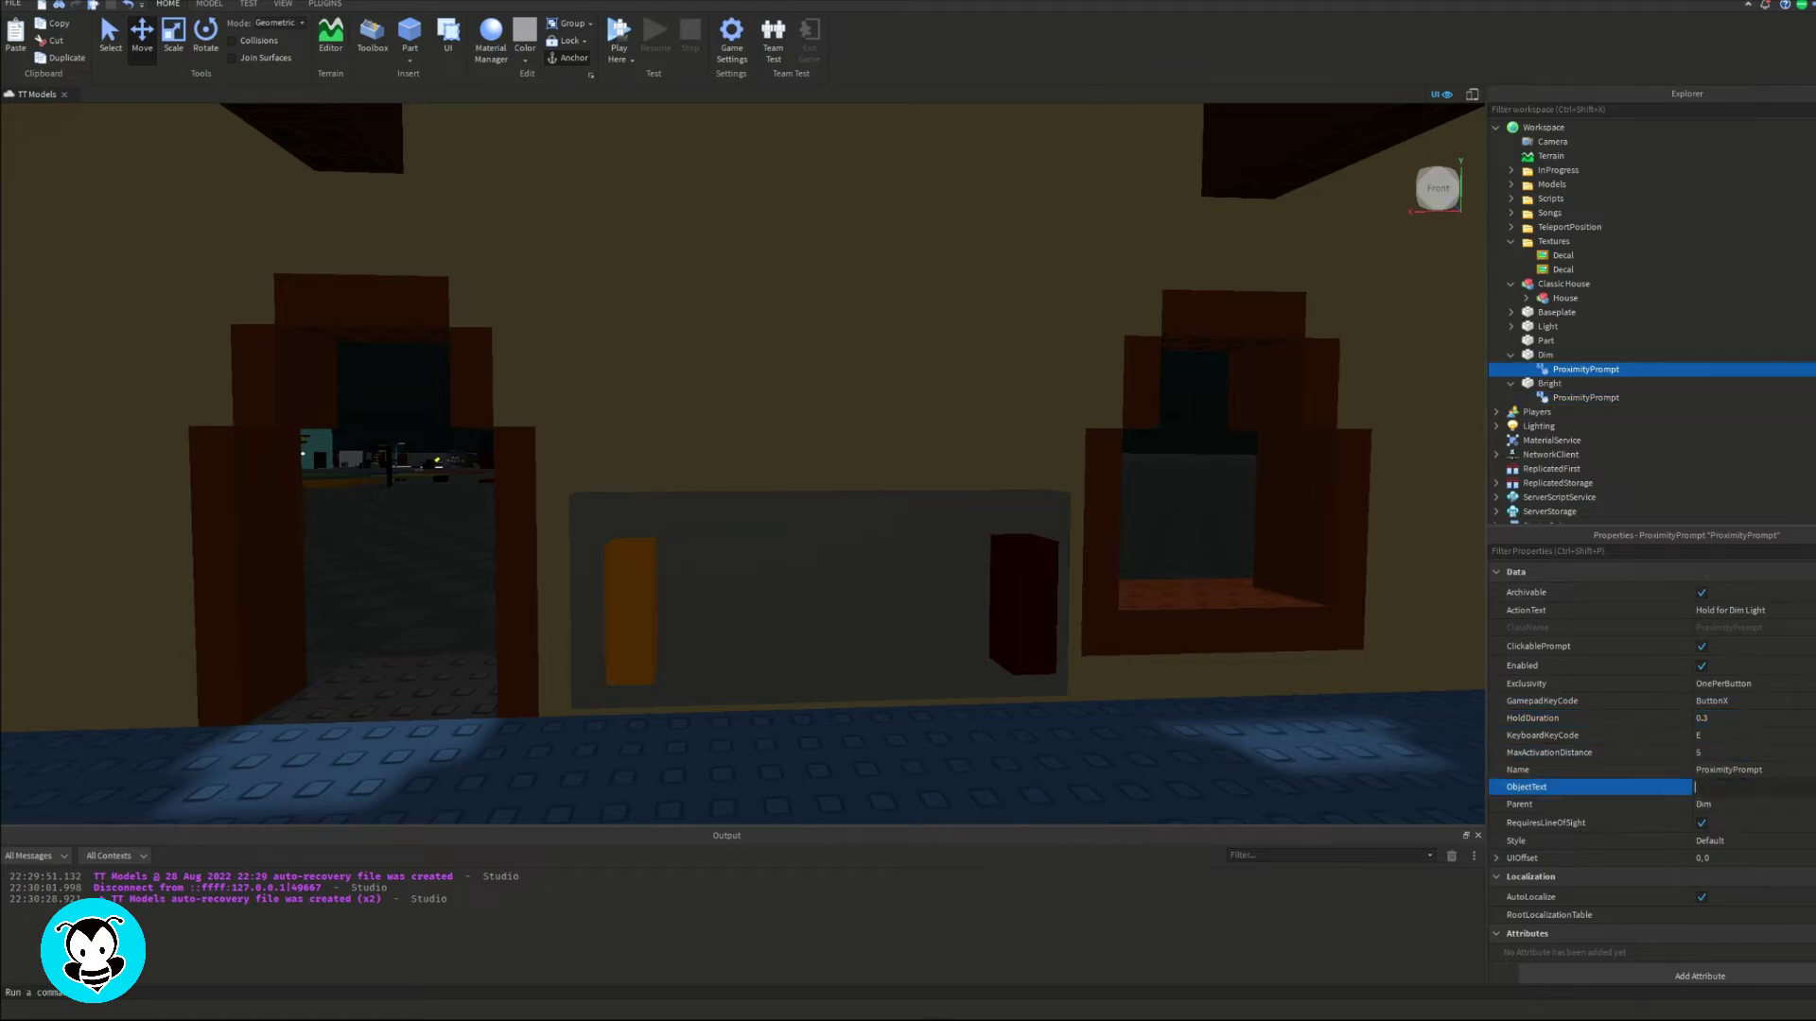
key("Return")
Start a playtest from the current view next to the doorway and the wall panel
right_click_drag(961, 681, 303, 361)
left_click(304, 361)
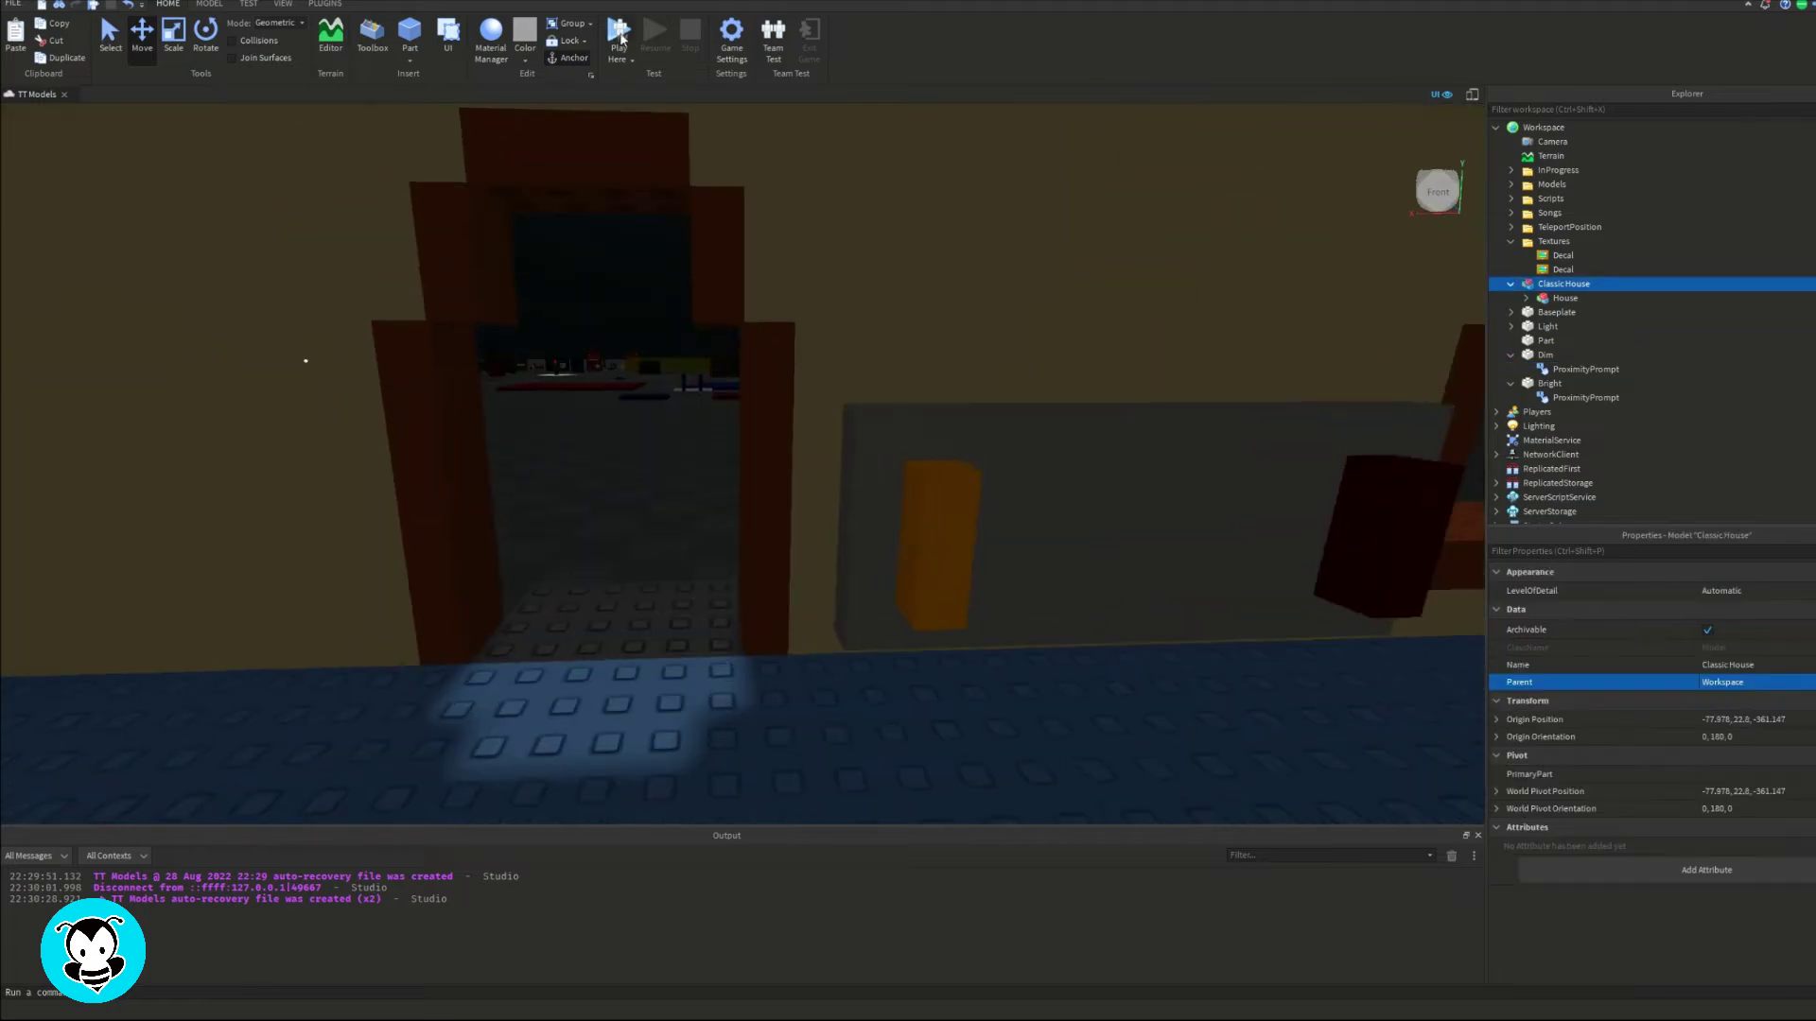
left_click(618, 34)
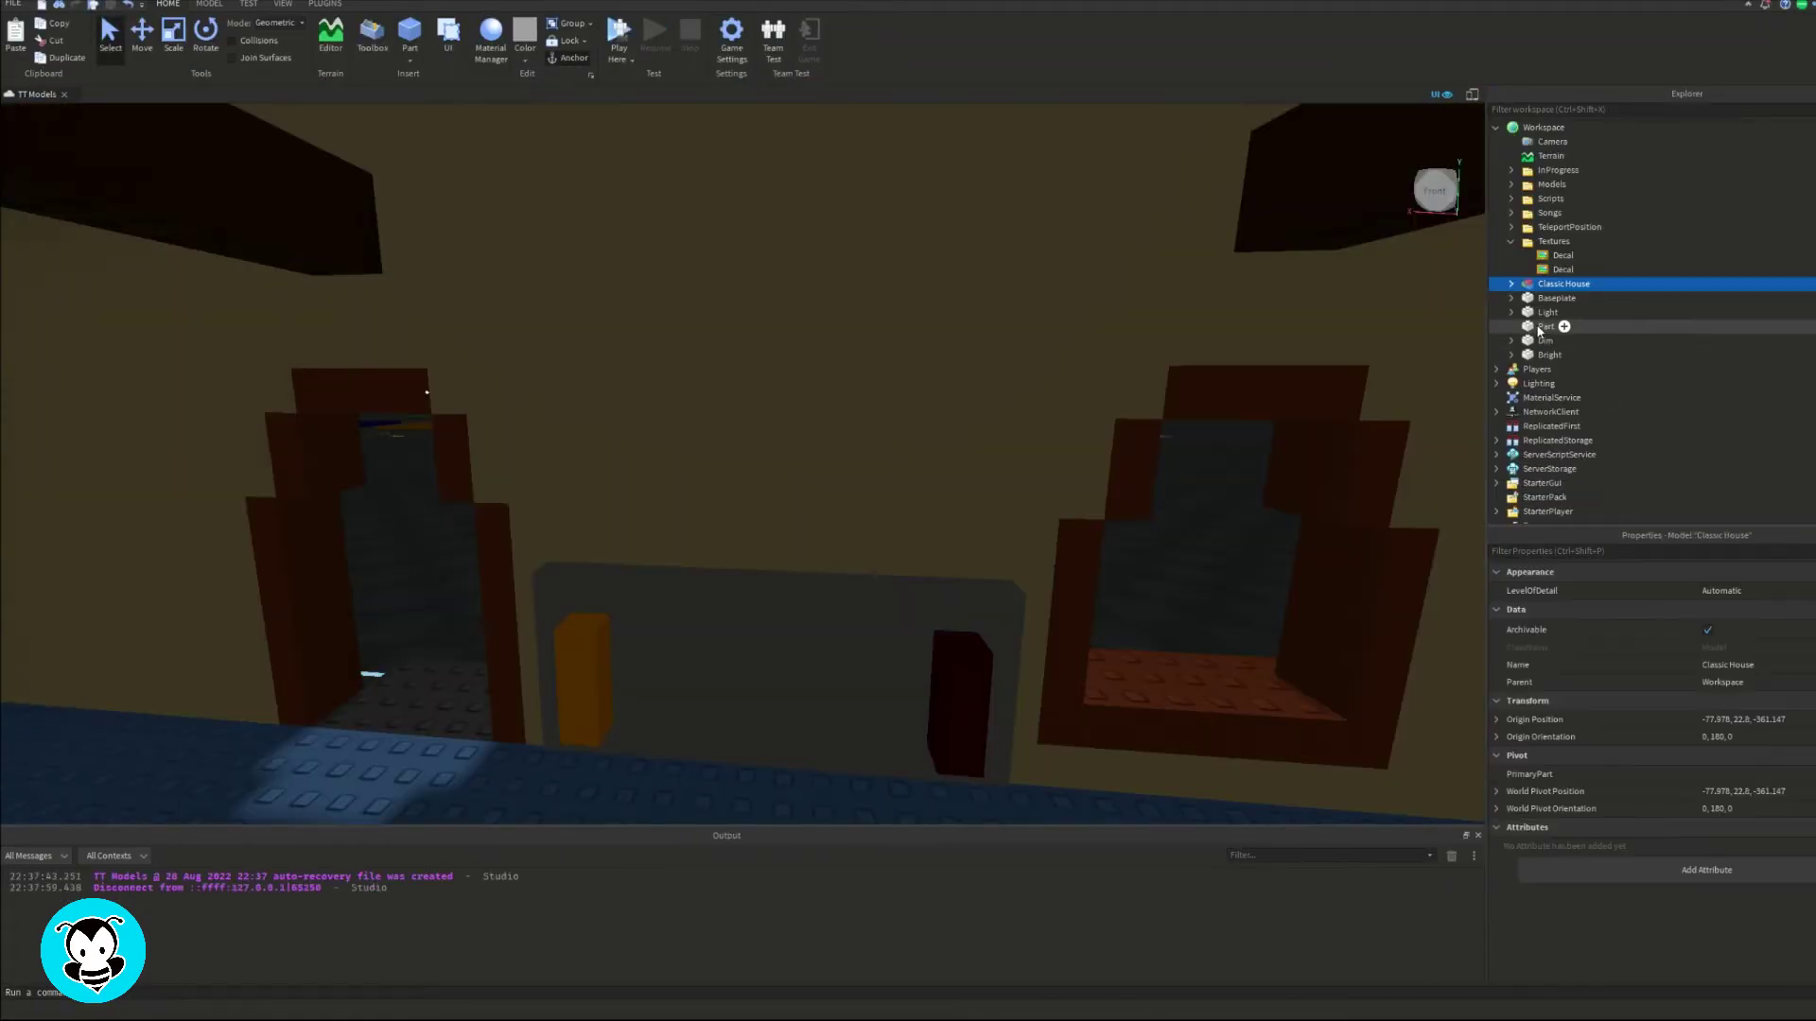
Group the Light part, the grey panel part, Dim and Bright into one model
left_click(851, 662)
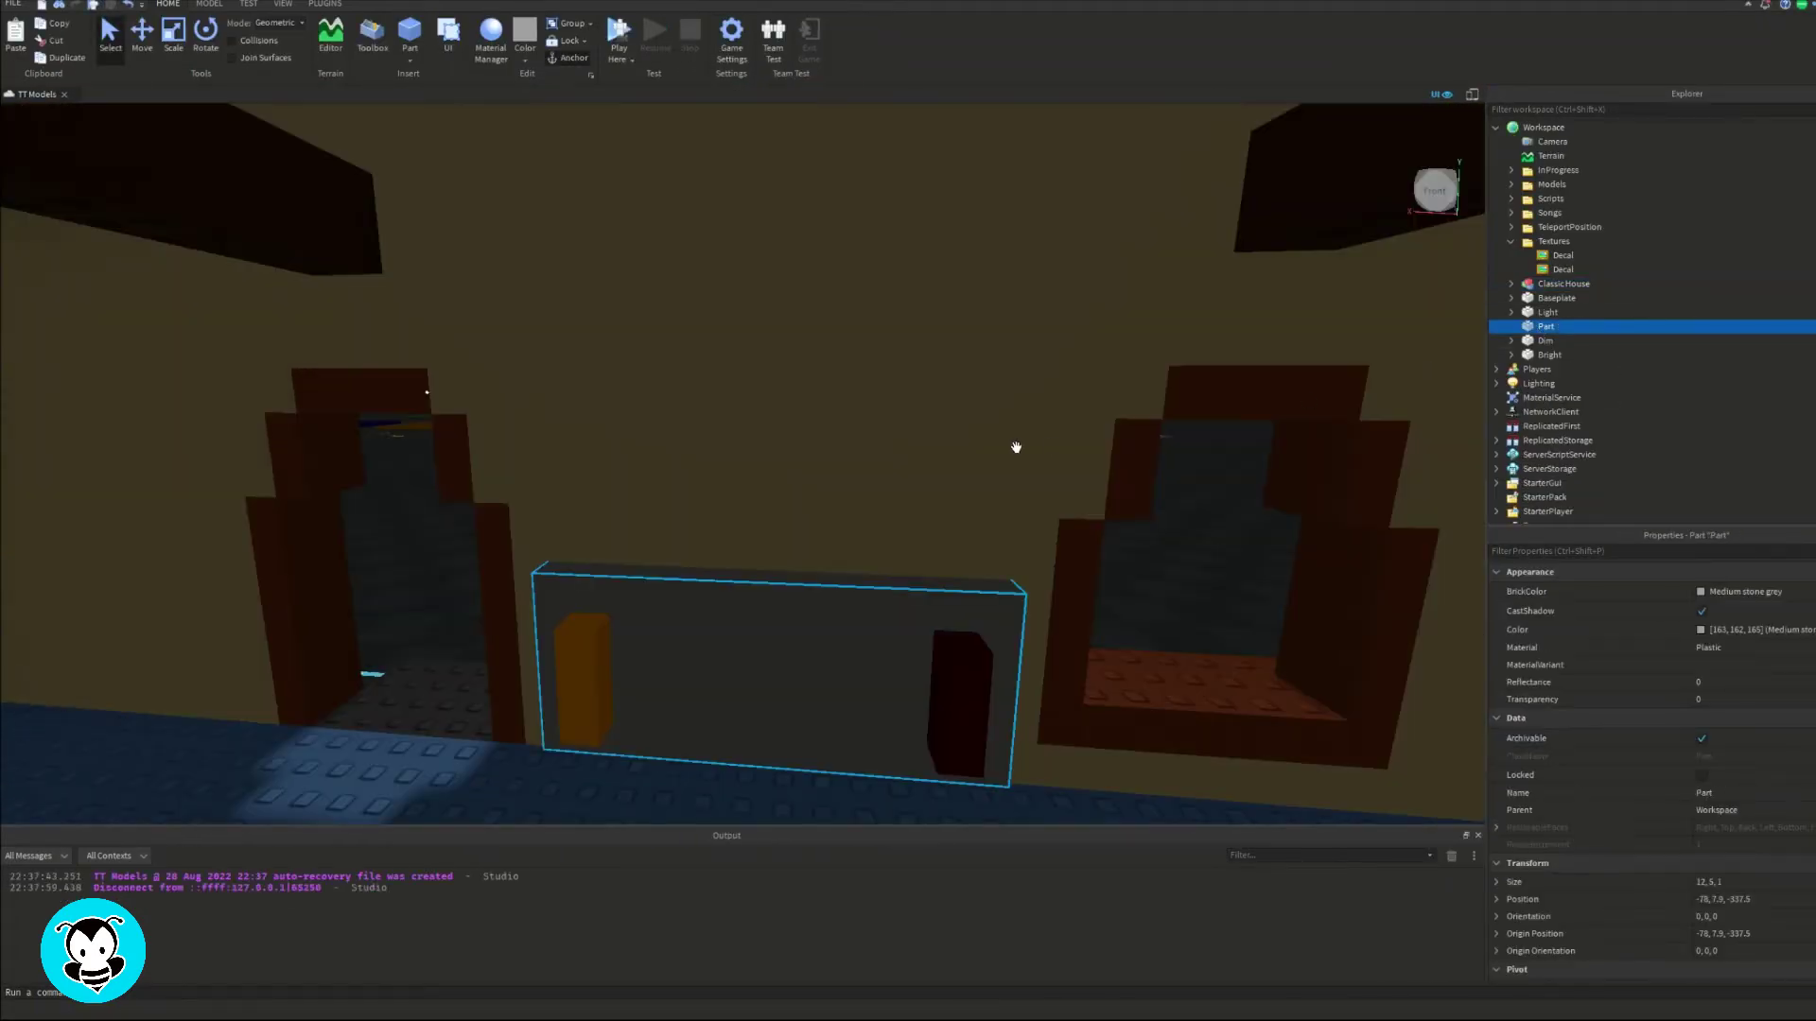
middle_click_drag(1012, 445, 1107, 447)
left_click(1547, 313)
left_click(1545, 340, "shift")
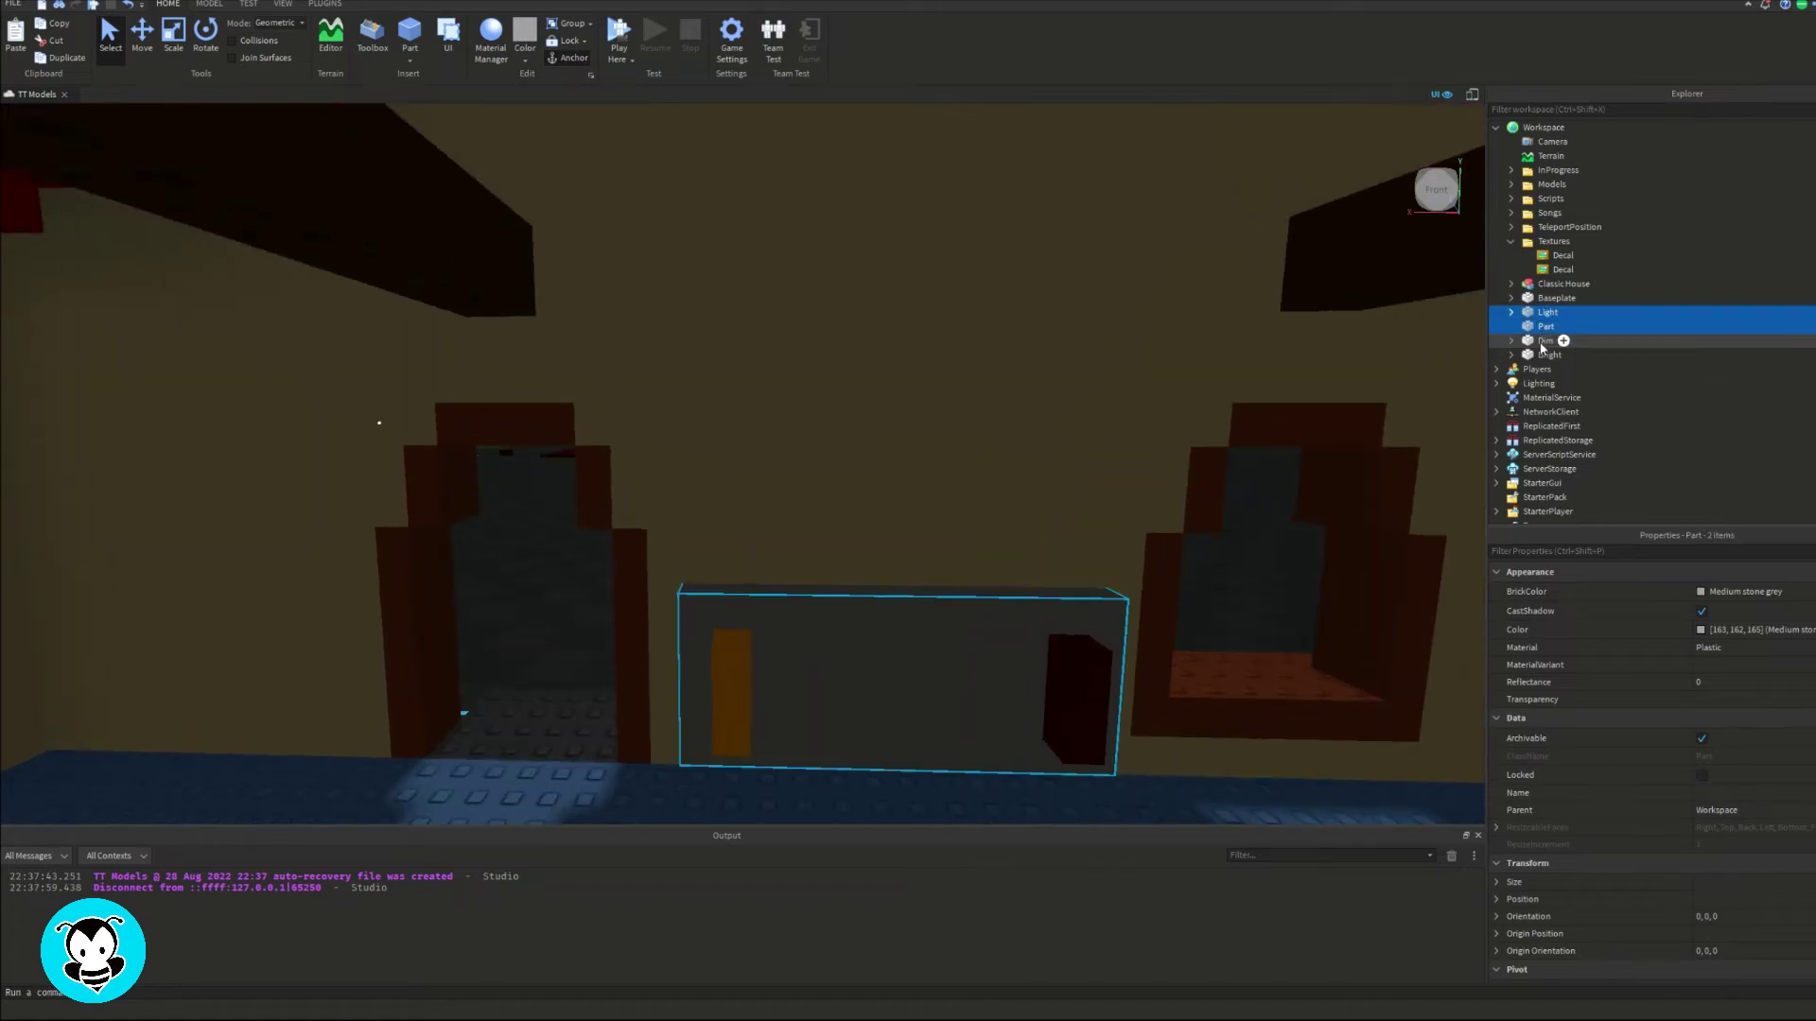
right_click_drag(945, 427, 947, 430)
scroll(947, 430, "down", 2)
key("ctrl+g")
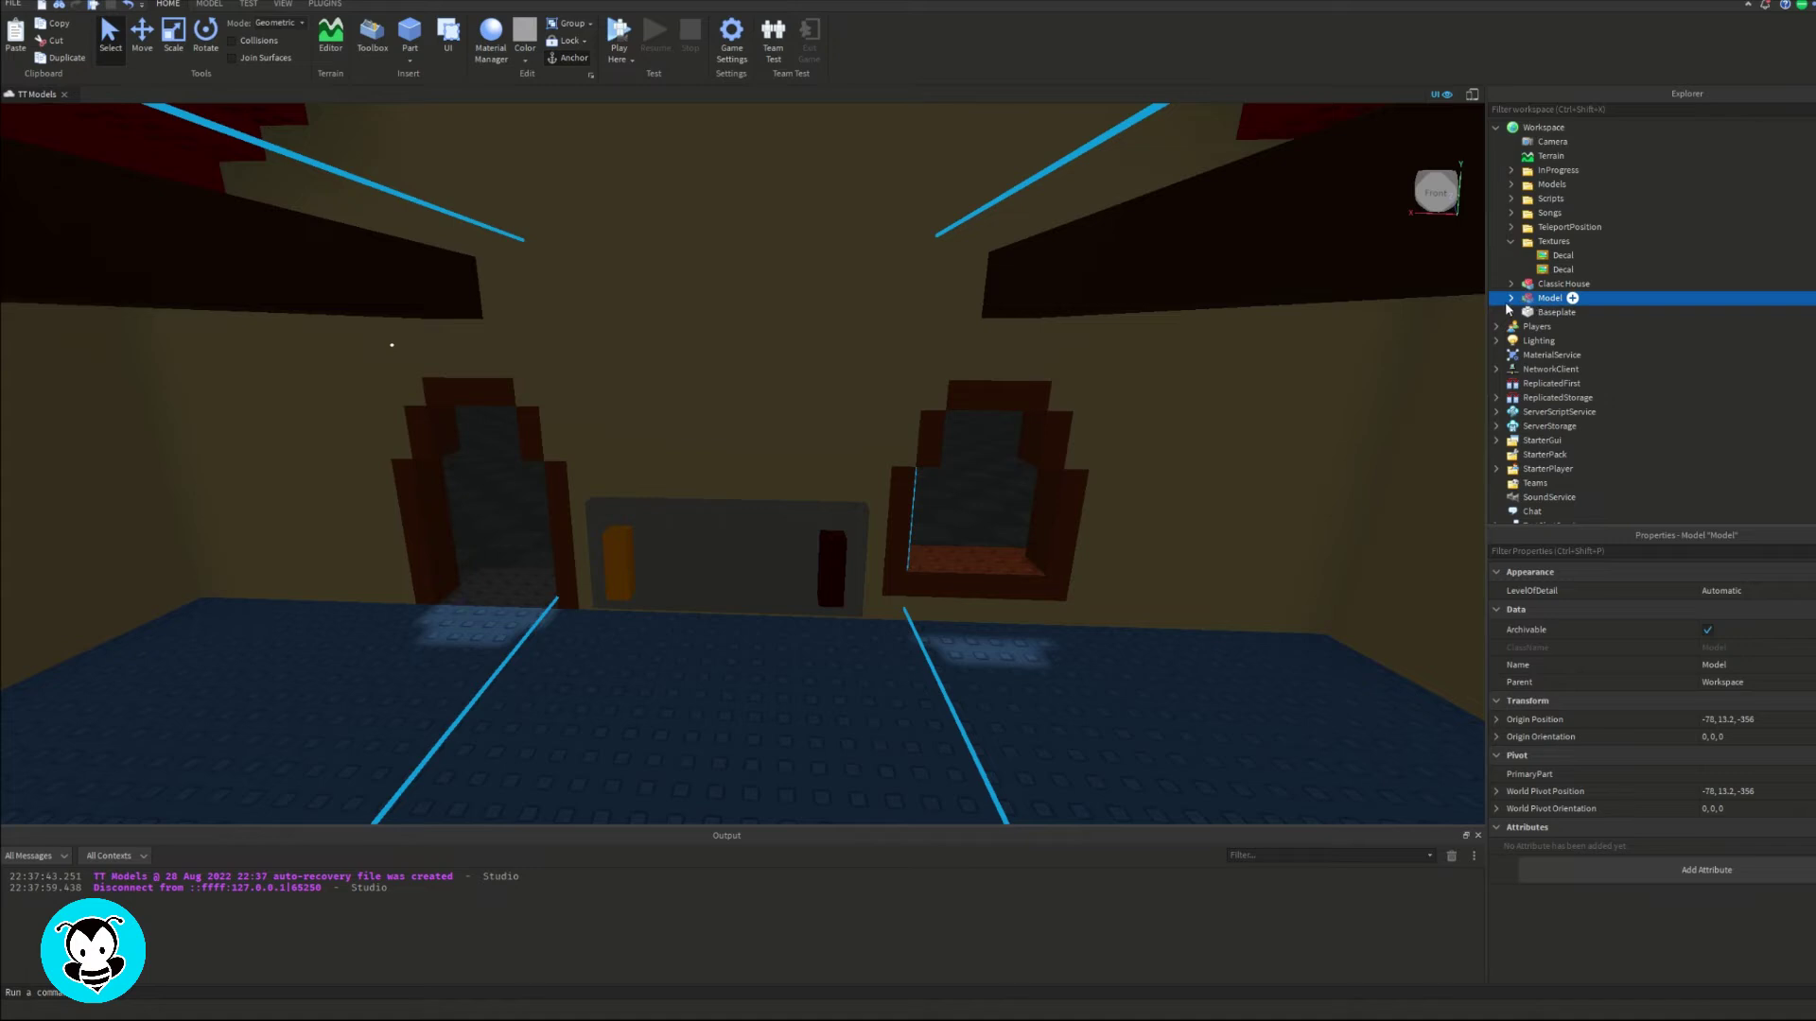
Collapse the Textures folder and check the Bright, Dim, Light and Part objects inside the new model
left_click(1510, 241)
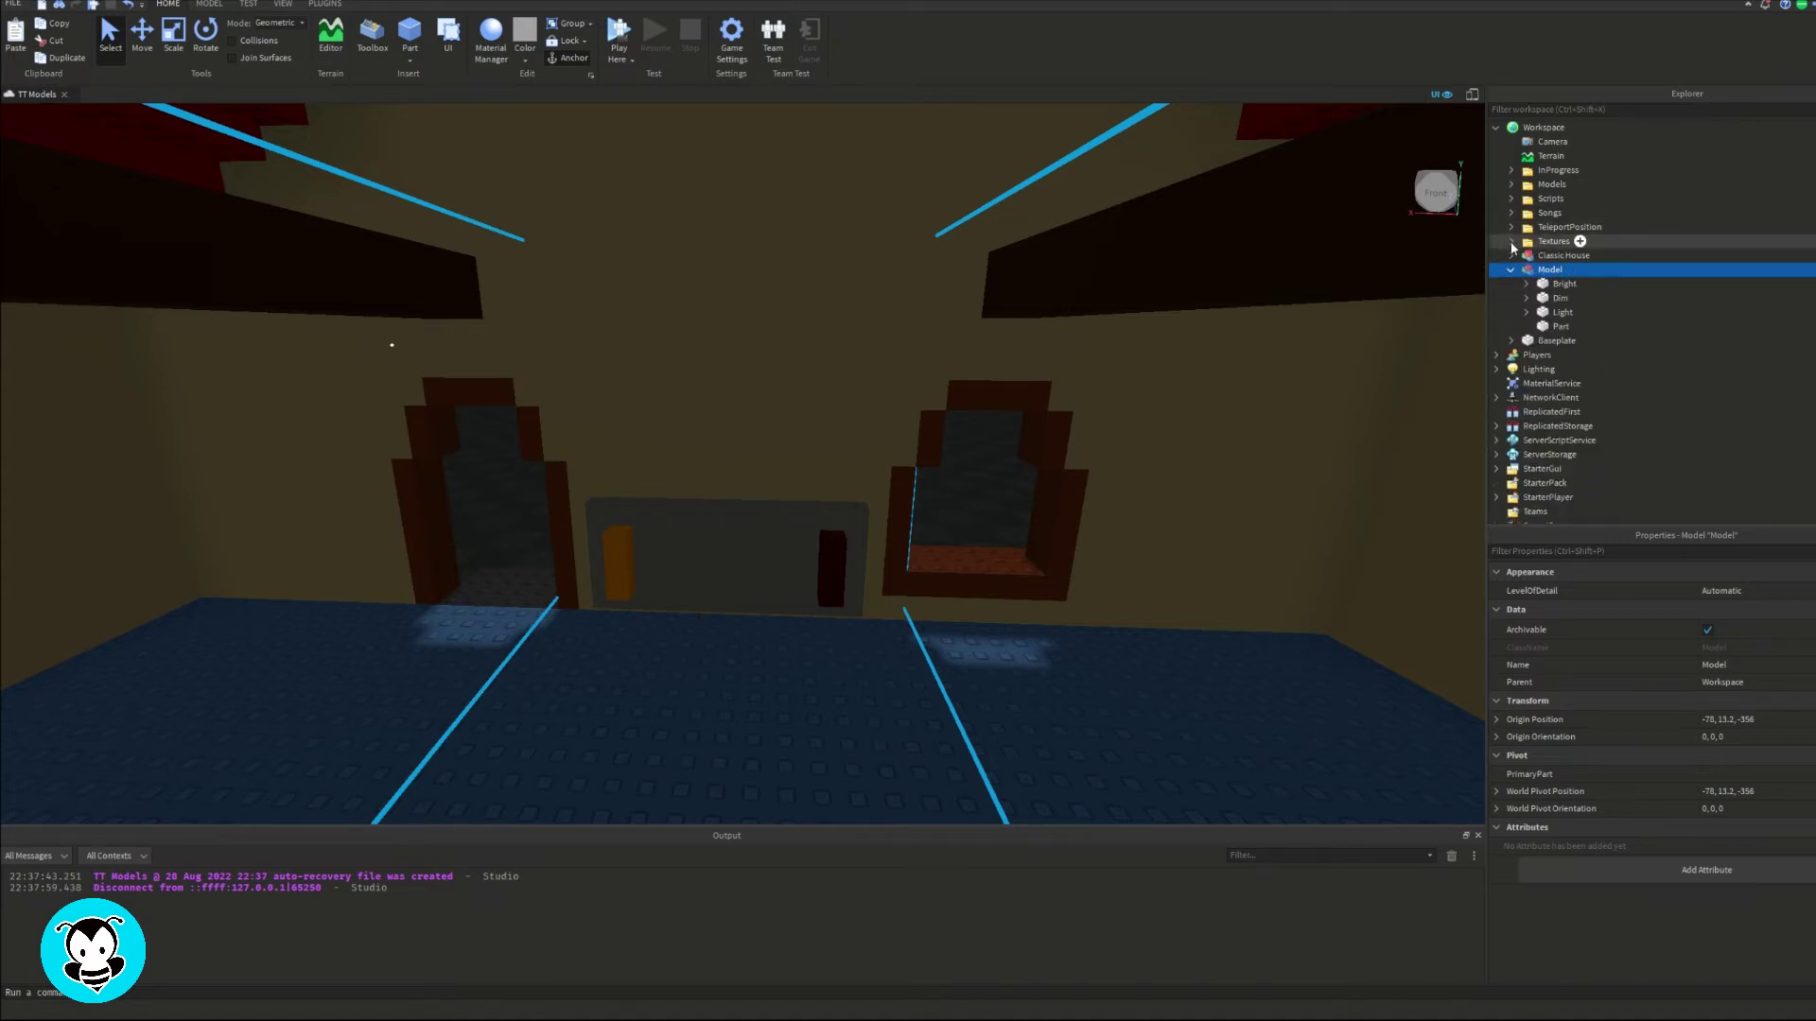
left_click(1562, 286)
left_click(1560, 299)
left_click(1560, 314)
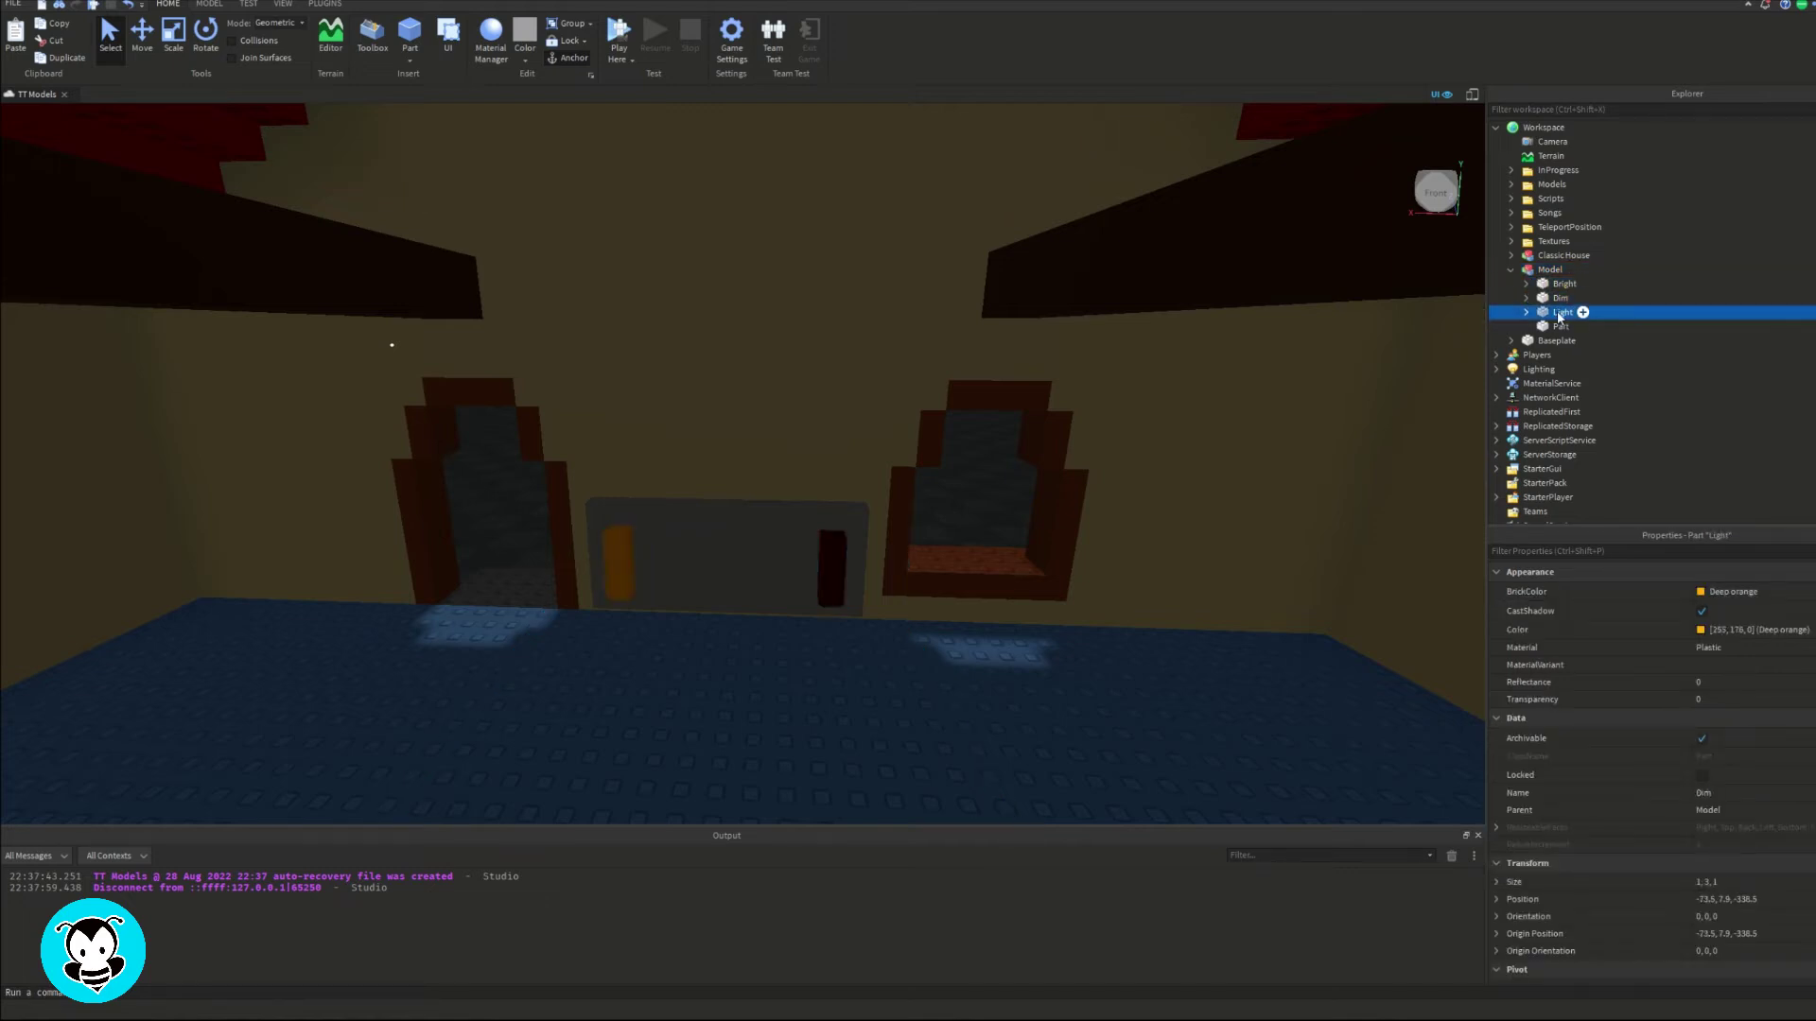
left_click(1556, 328)
left_click(1572, 271)
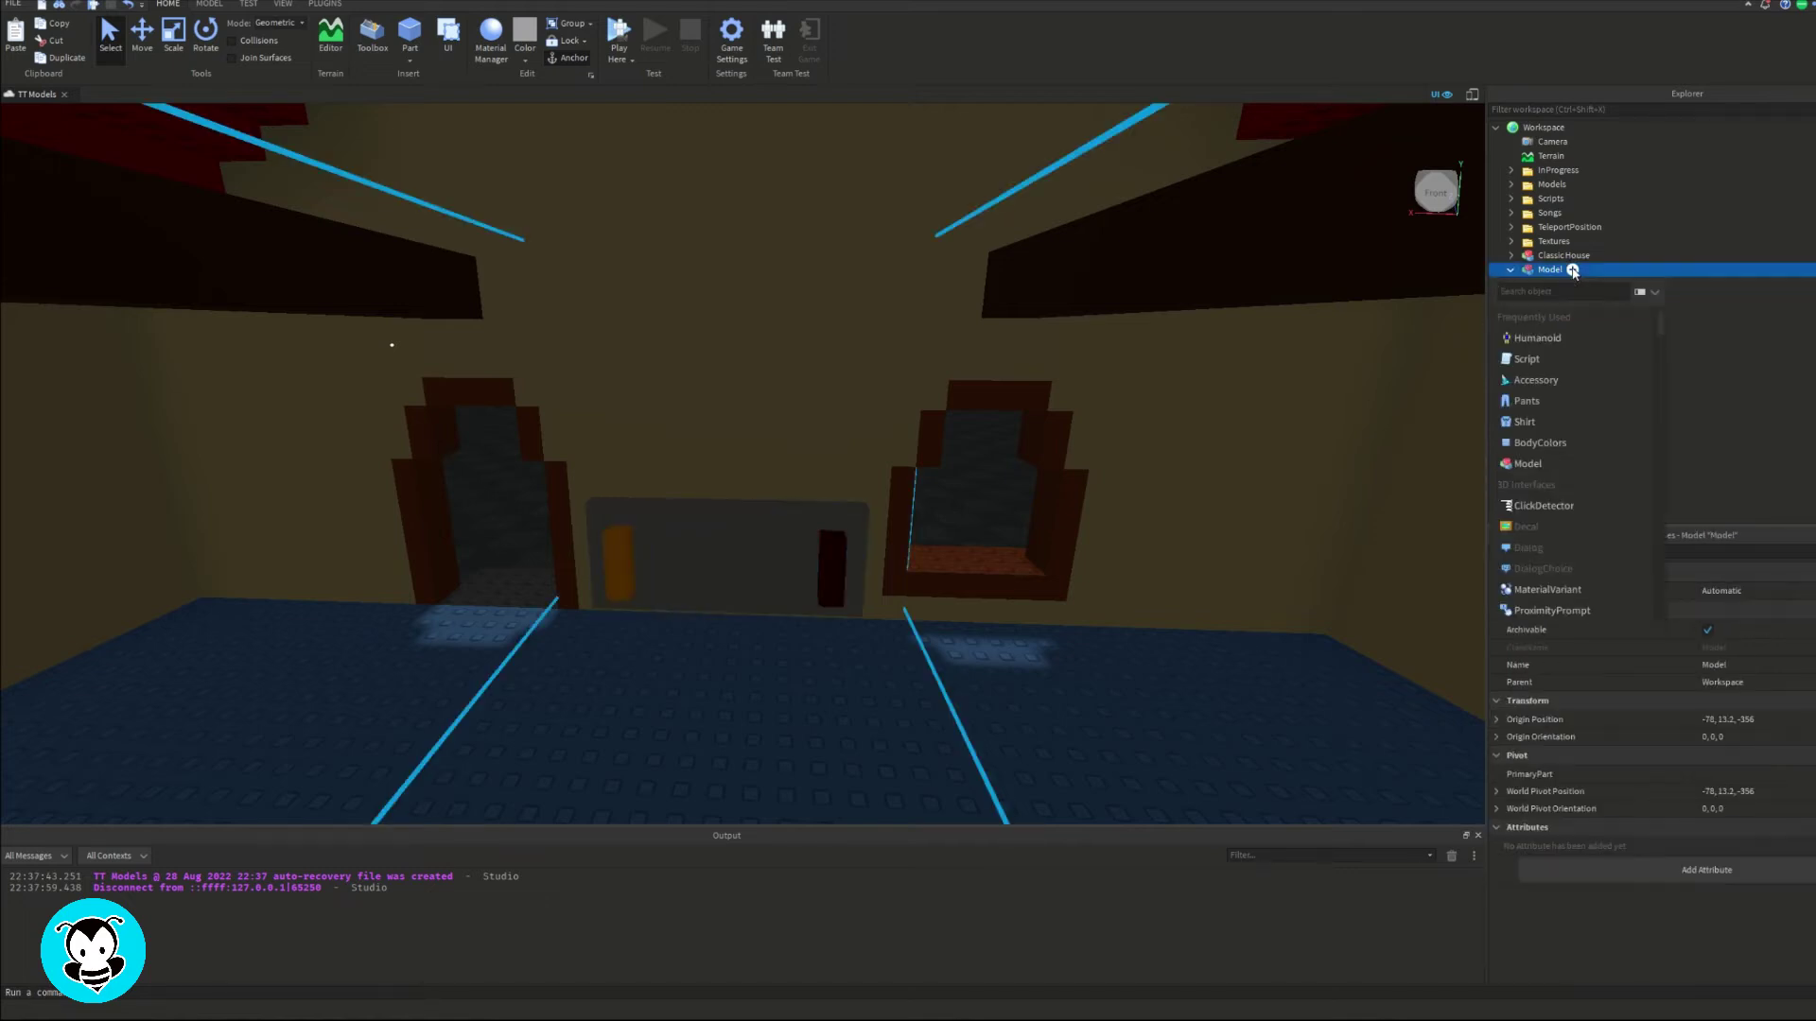
left_click(1547, 322)
key("ctrl+z")
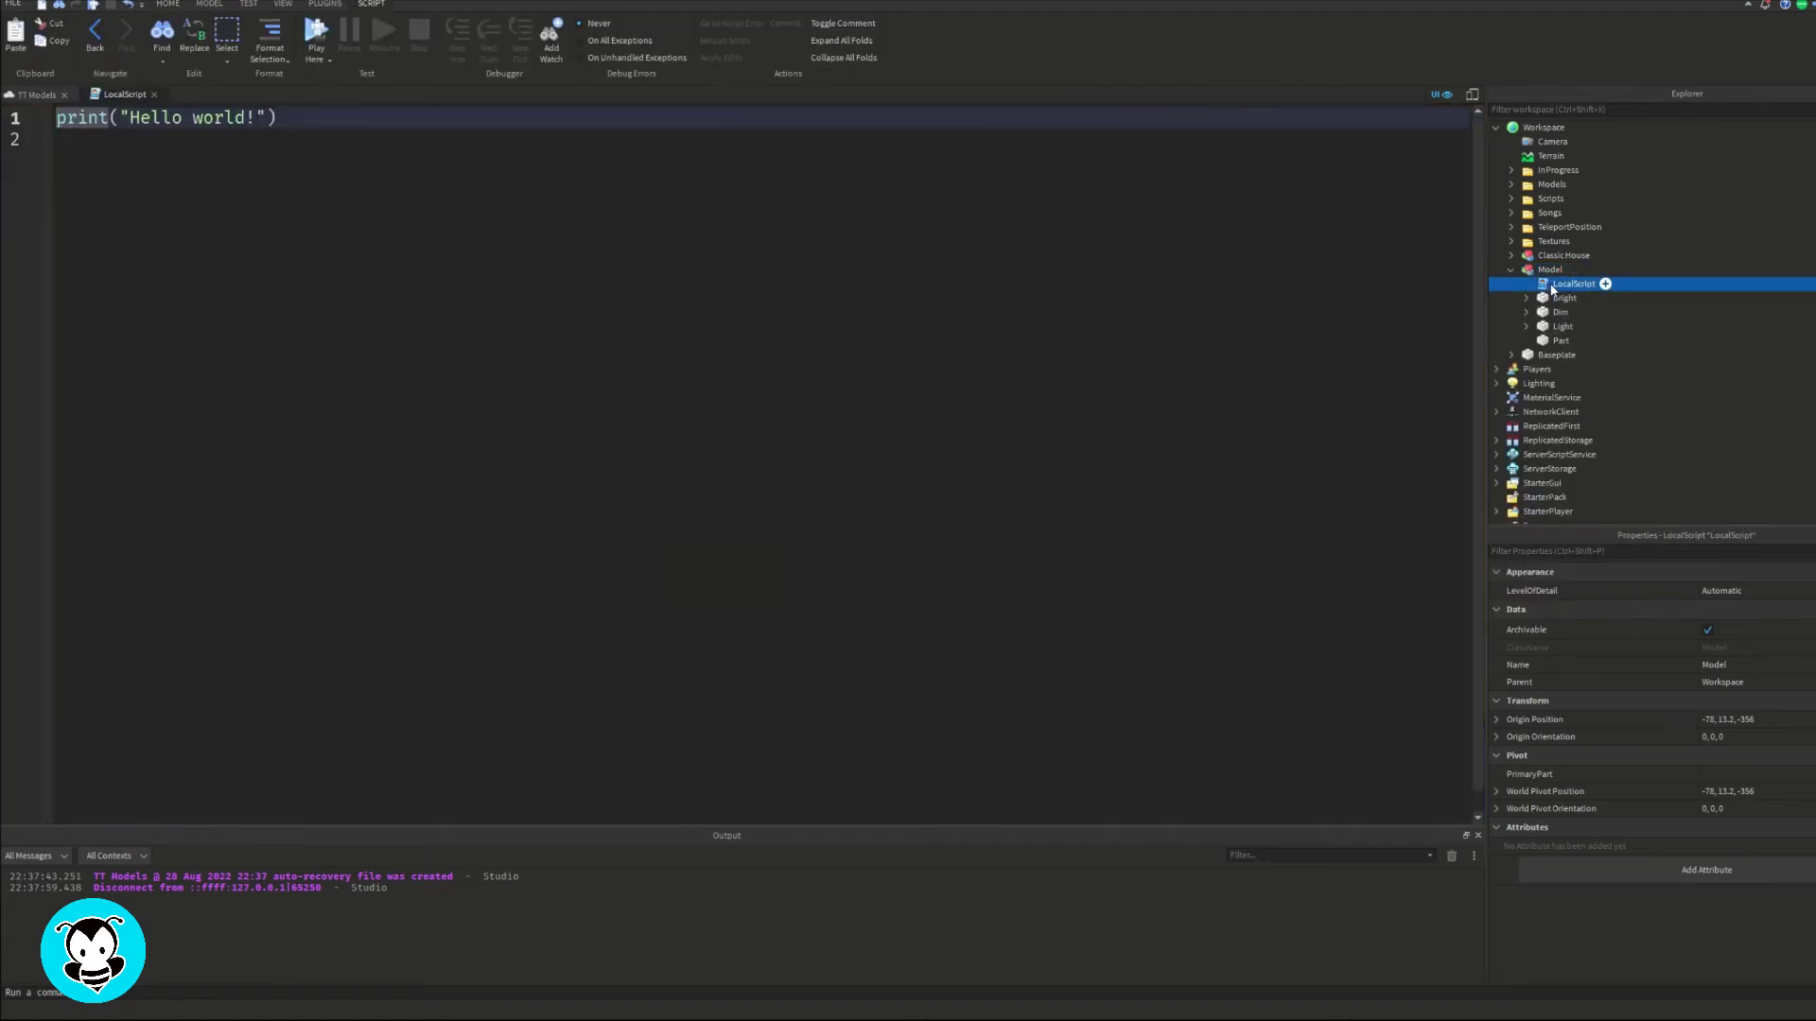
Add a Script to the model and clear its default code
left_click(1573, 271)
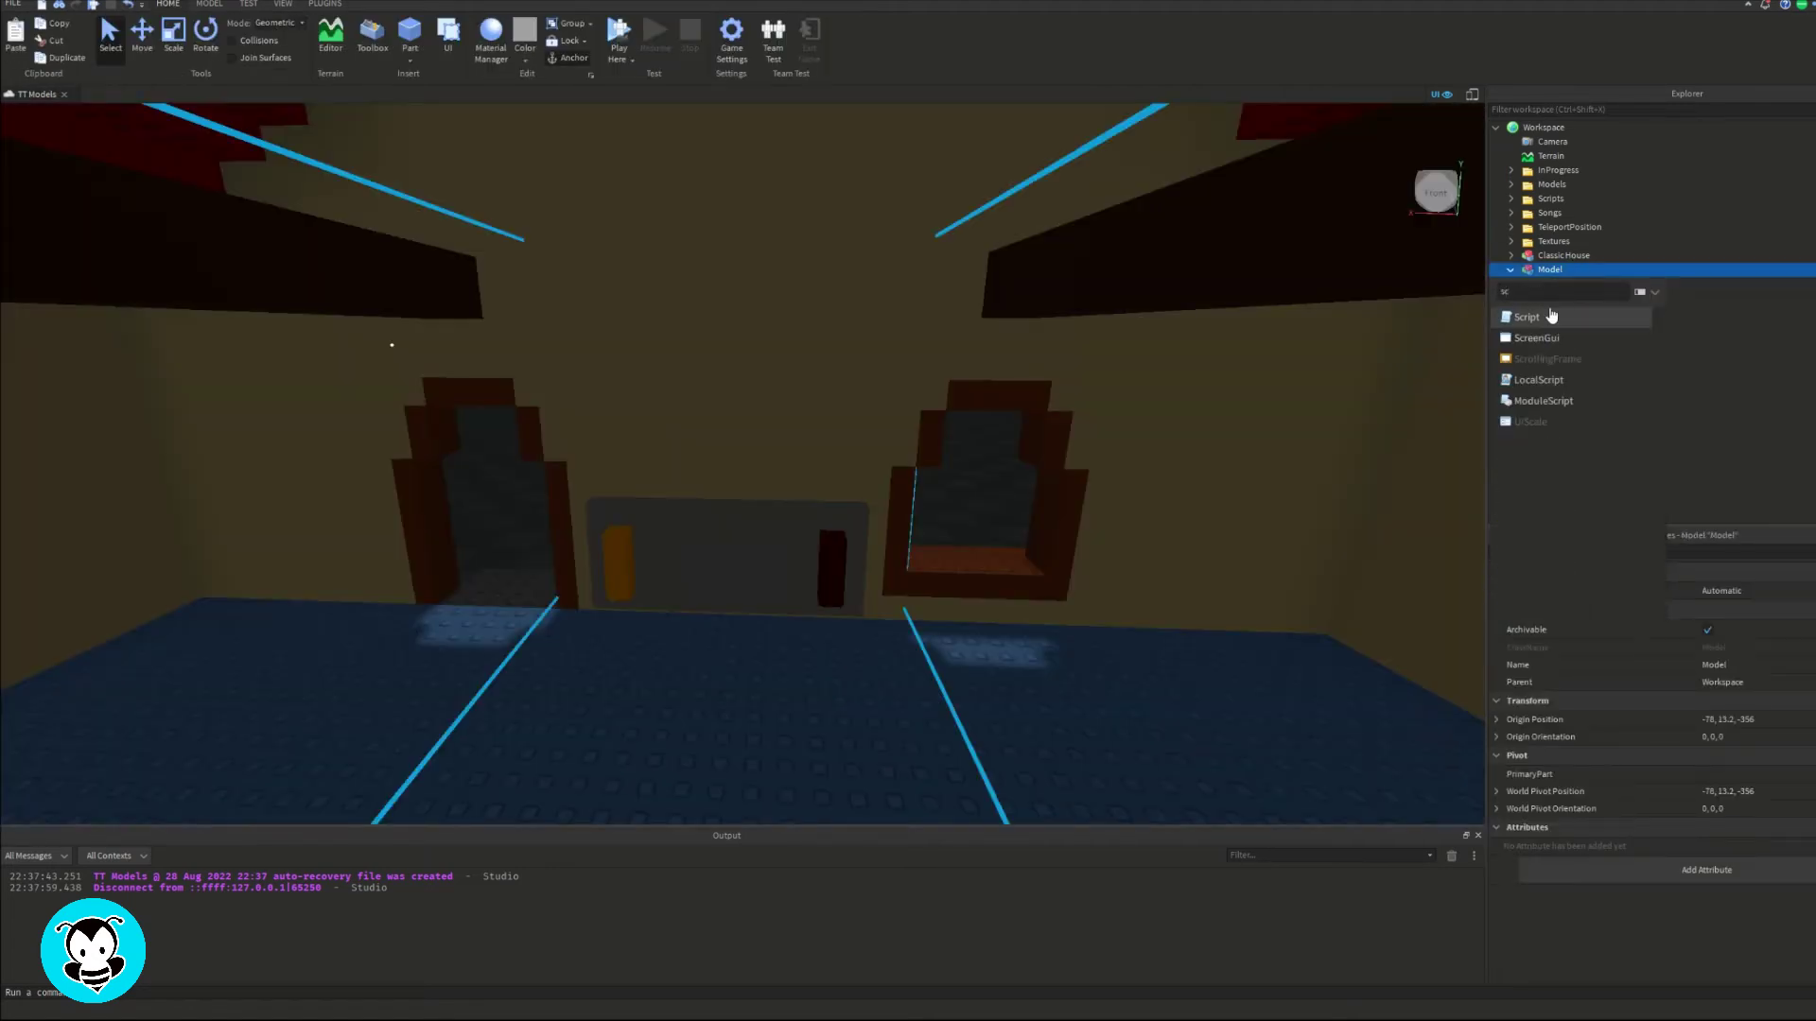
left_click(1526, 360)
key("ctrl+a")
key("BackSpace")
Declare local model = script.Parent and local light = model.Light.SurfaceLight in the script
type("local model = script.Parent")
key("Return")
key("Return")
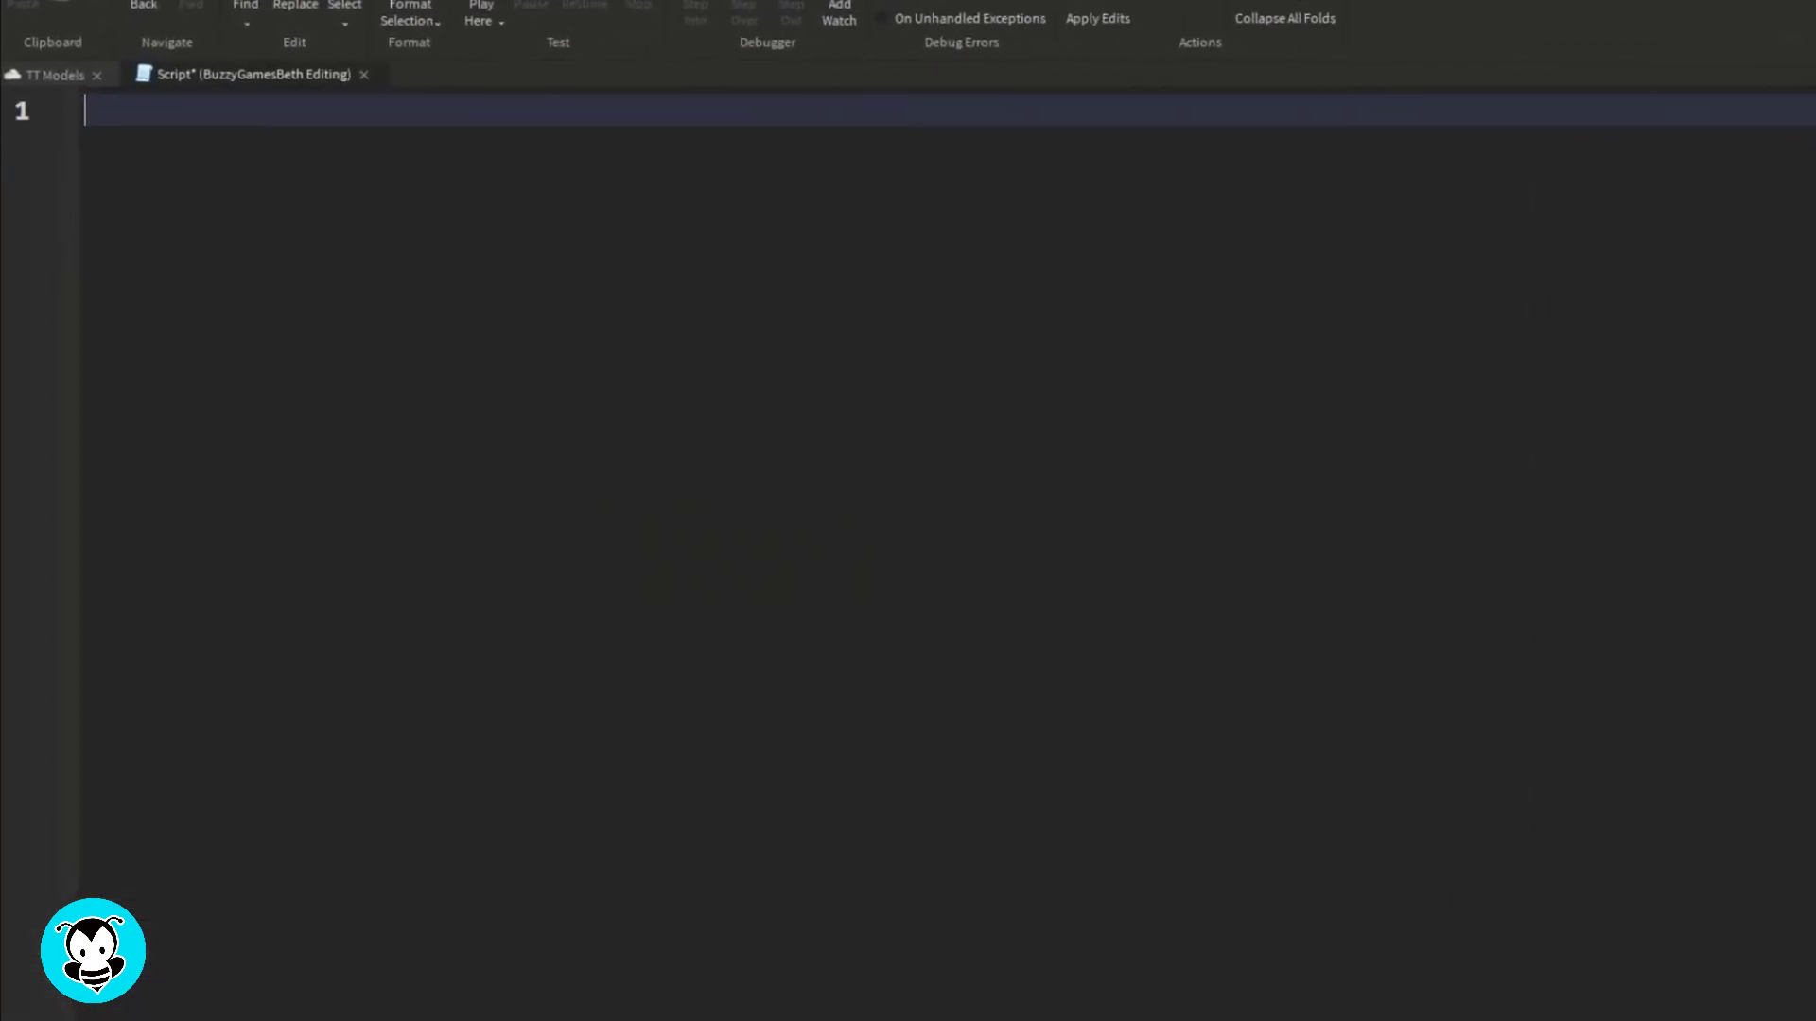
key("BackSpace")
type("local light = model.Light.")
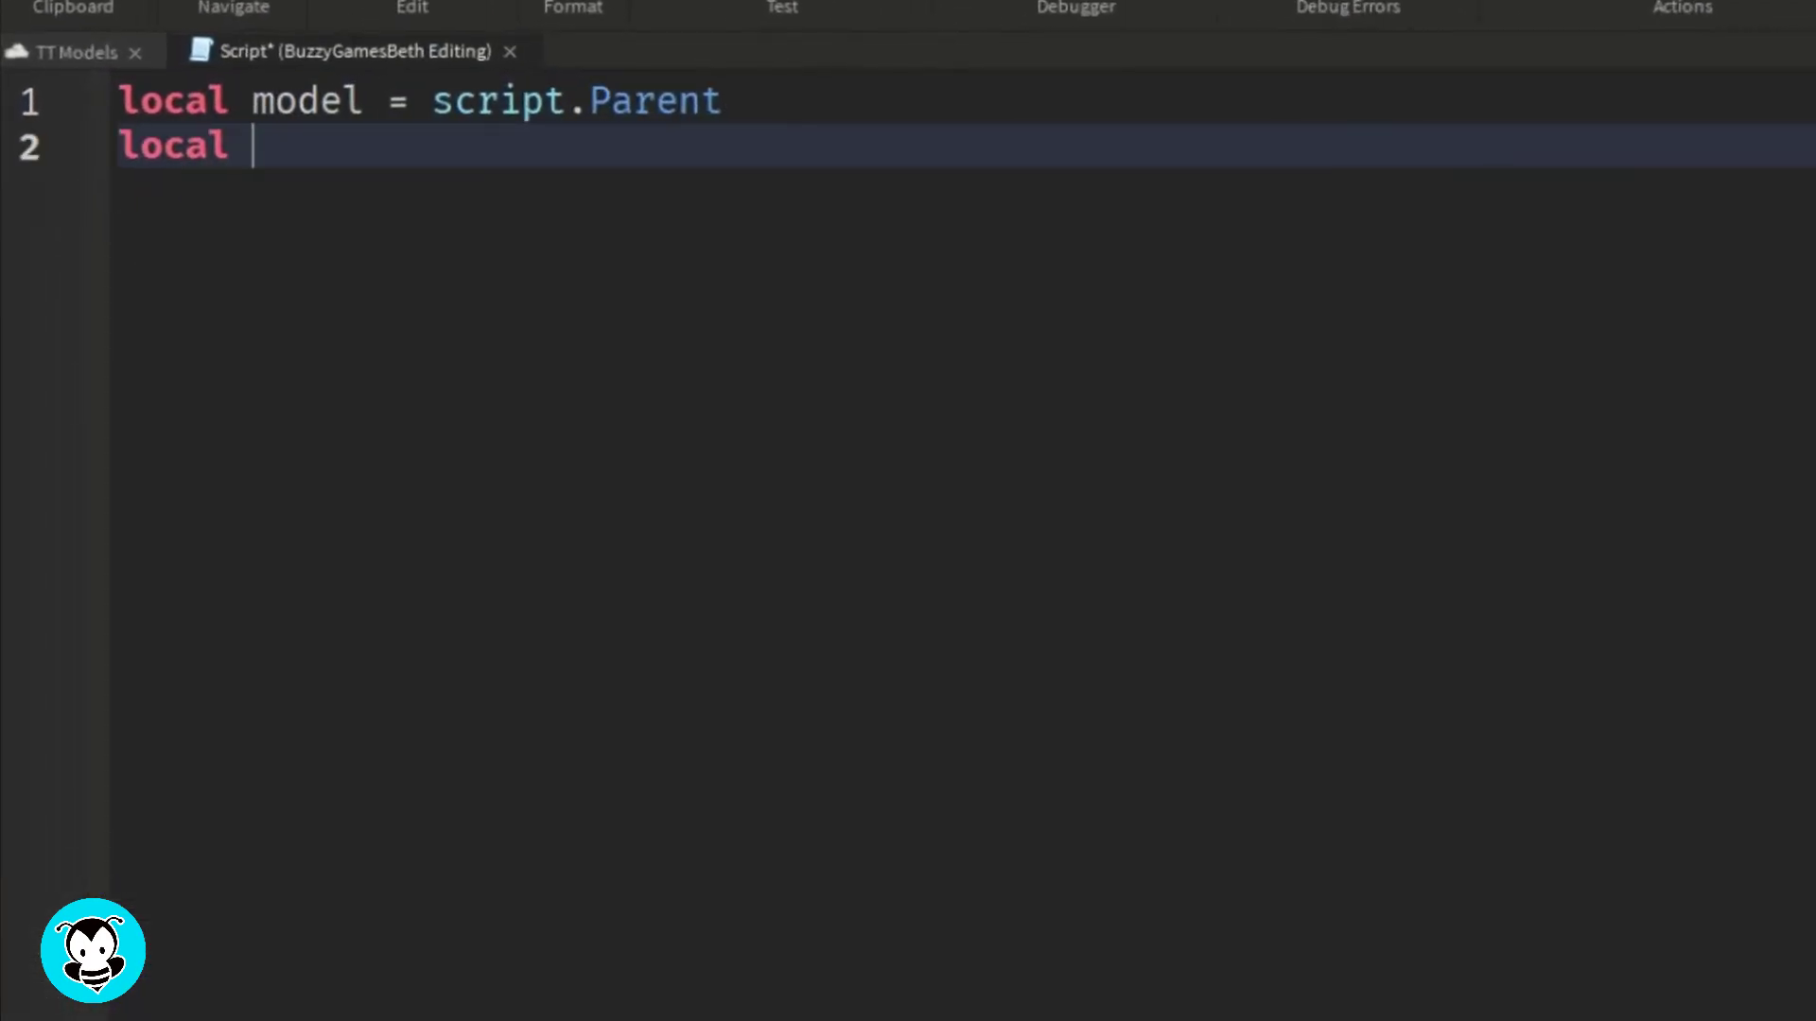
type("s")
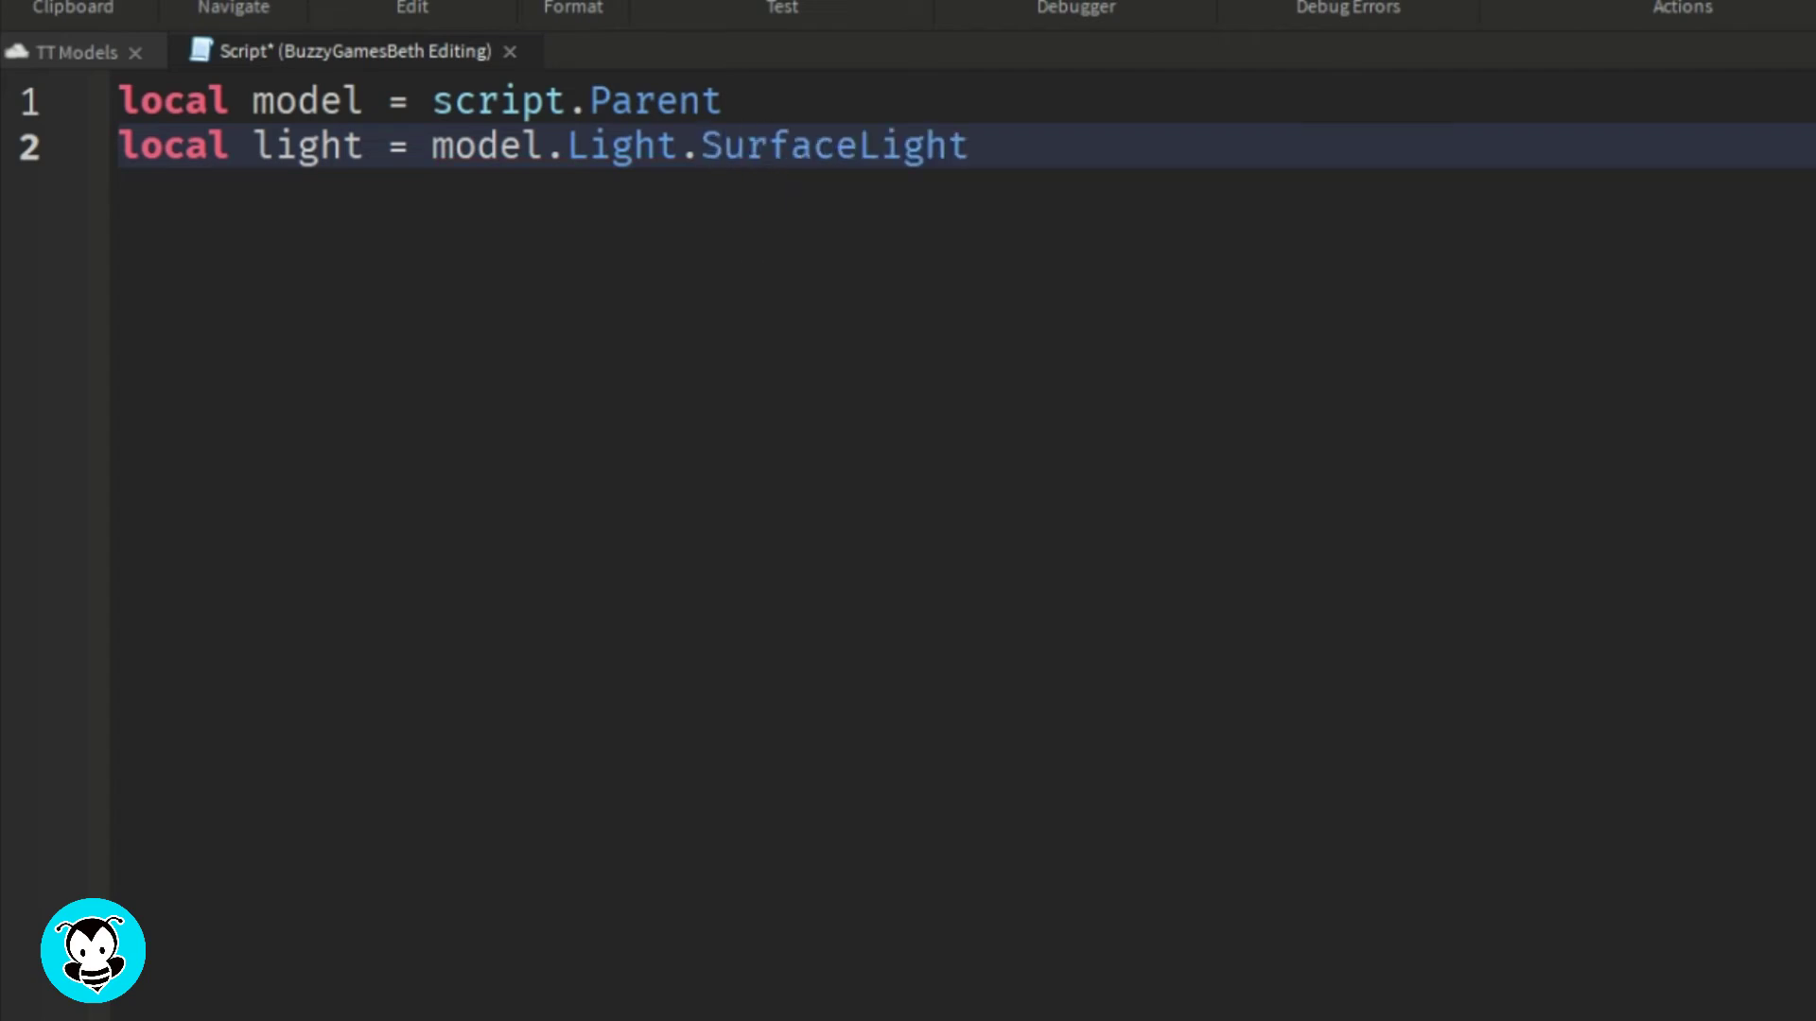
Add the comment --Proximity Prompts-- on line 4, below the model and light variables
key("Return")
key("Return")
type("--Proximity Prompts--")
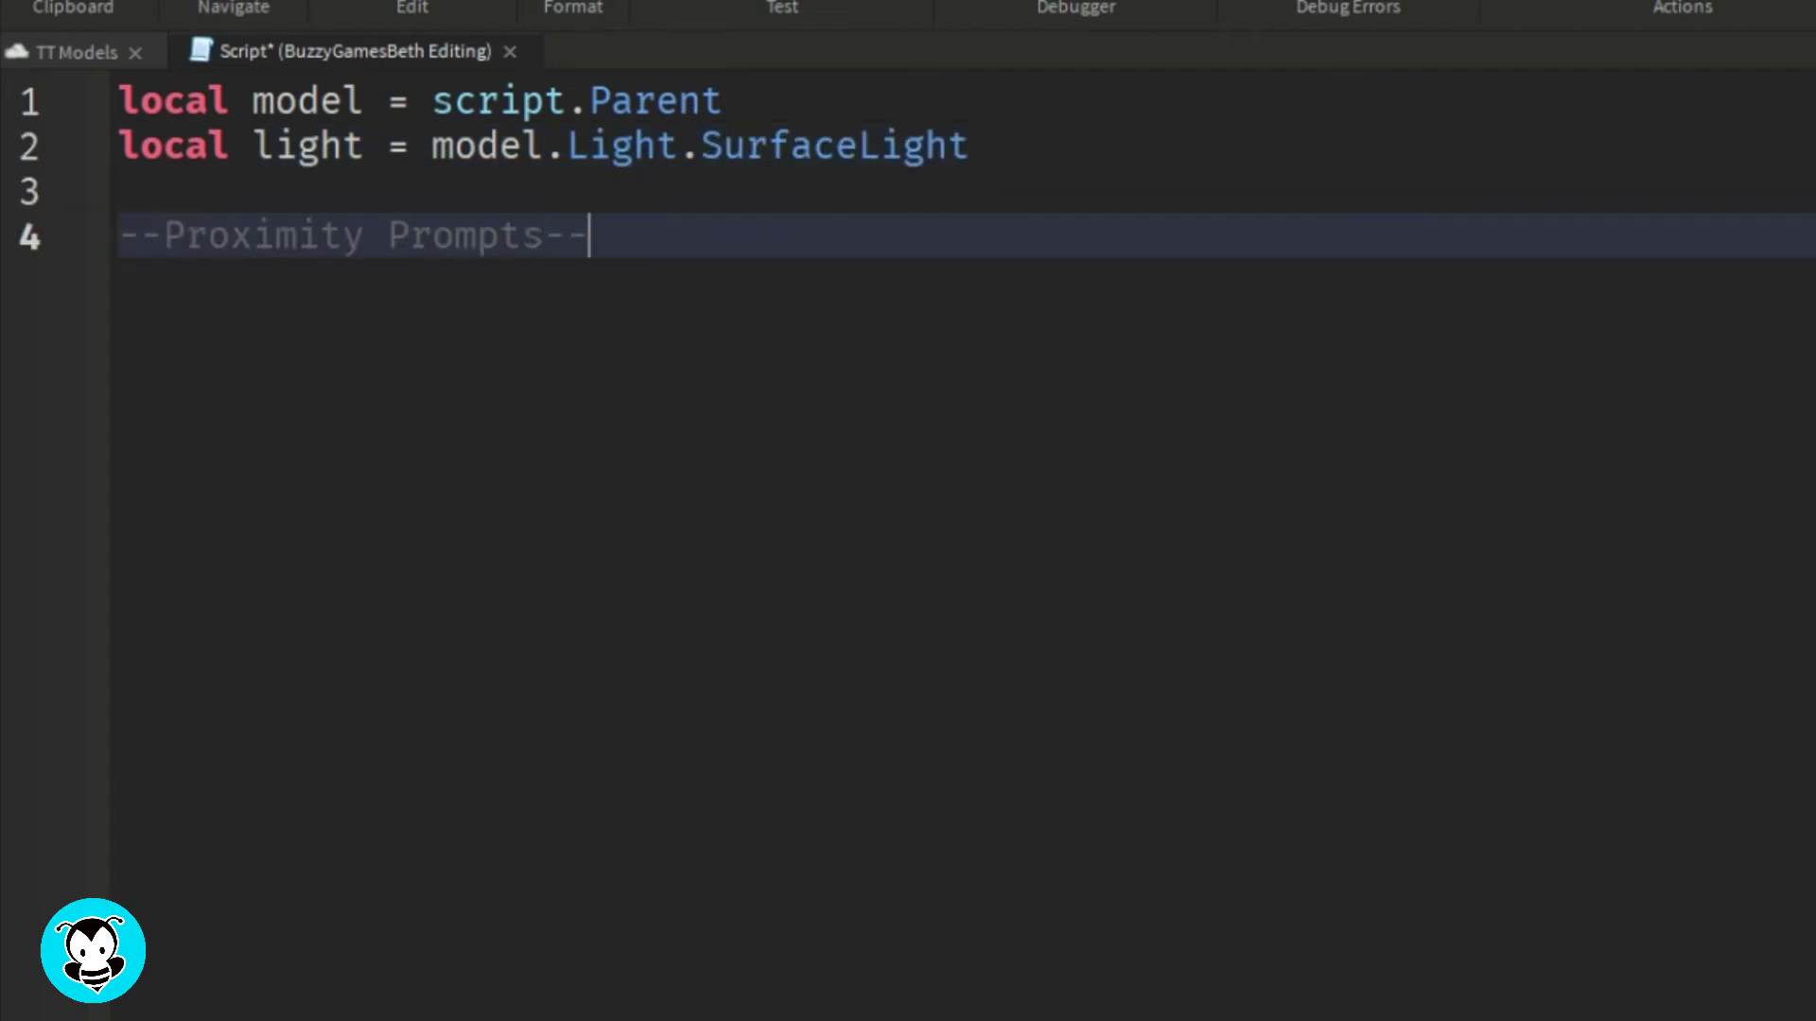
Declare local dimPrompt = model.Dim.ProximityPrompt under the comment
key("Return")
key("Return")
key("BackSpace")
type("local model = dim")
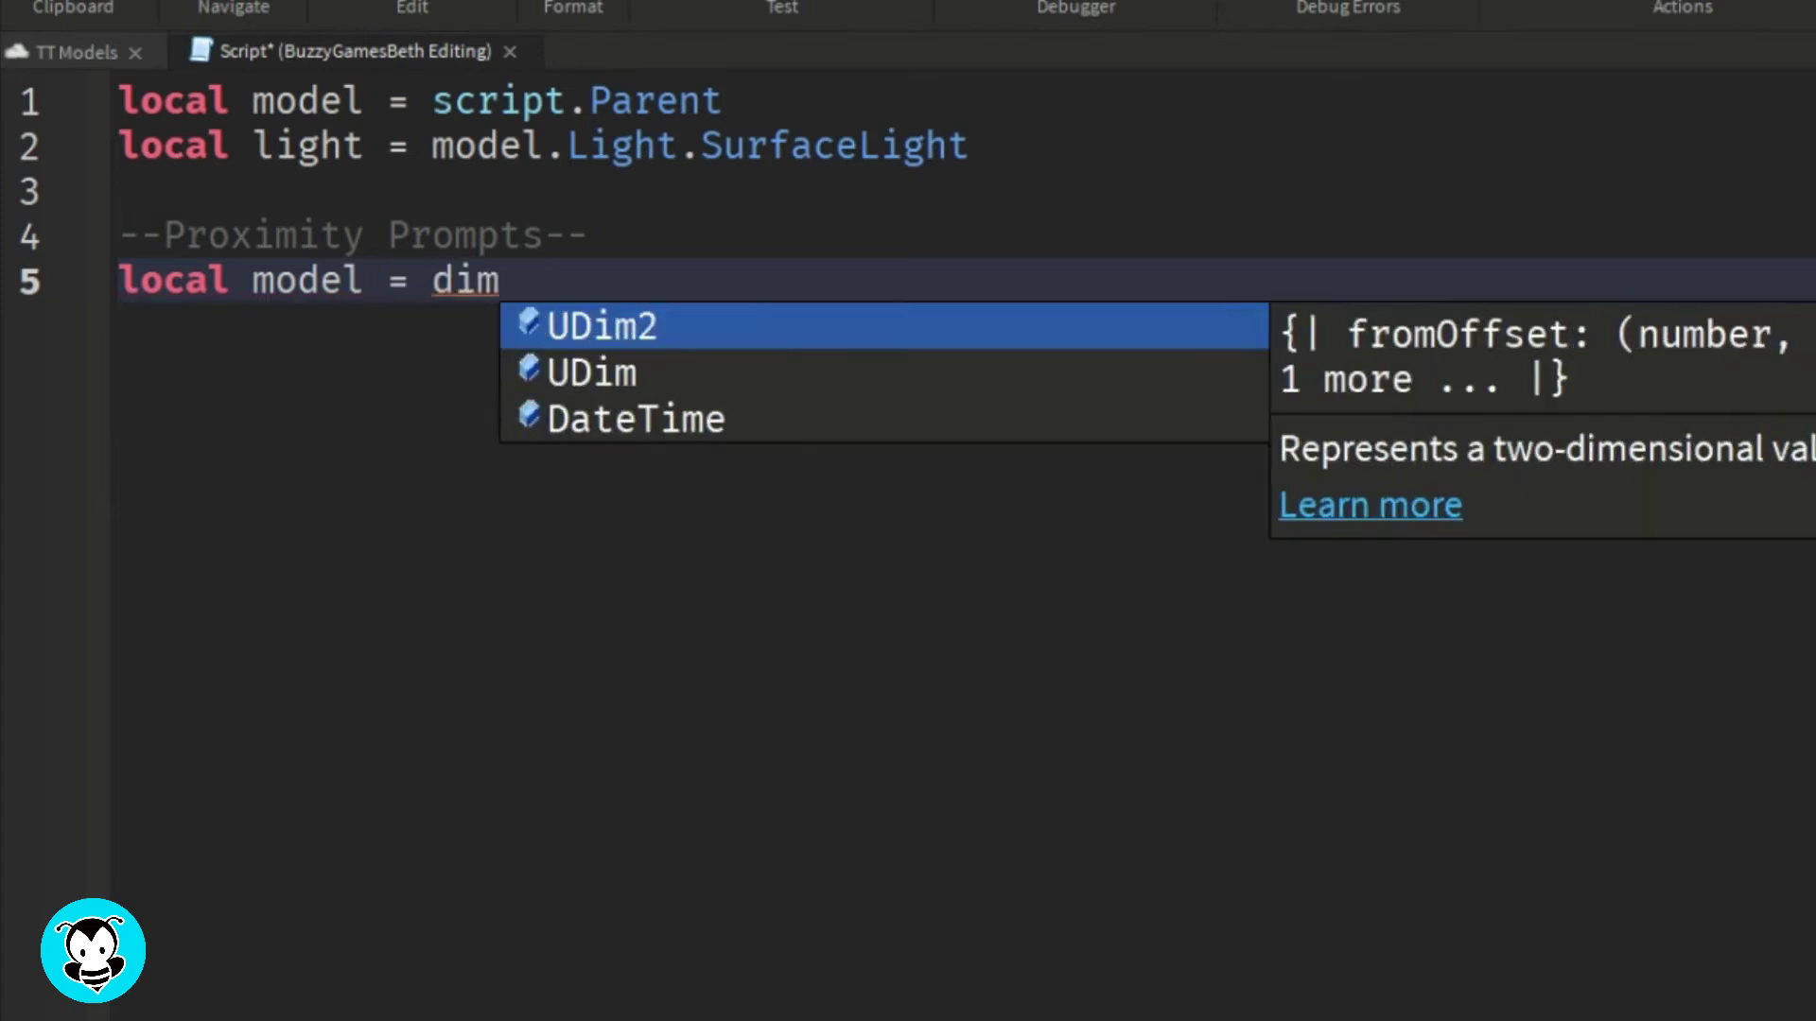
key("BackSpace")
key("BackSpace")
key("BackSpace")
key("BackSpace")
key("BackSpace")
key("BackSpace")
key("BackSpace")
key("BackSpace")
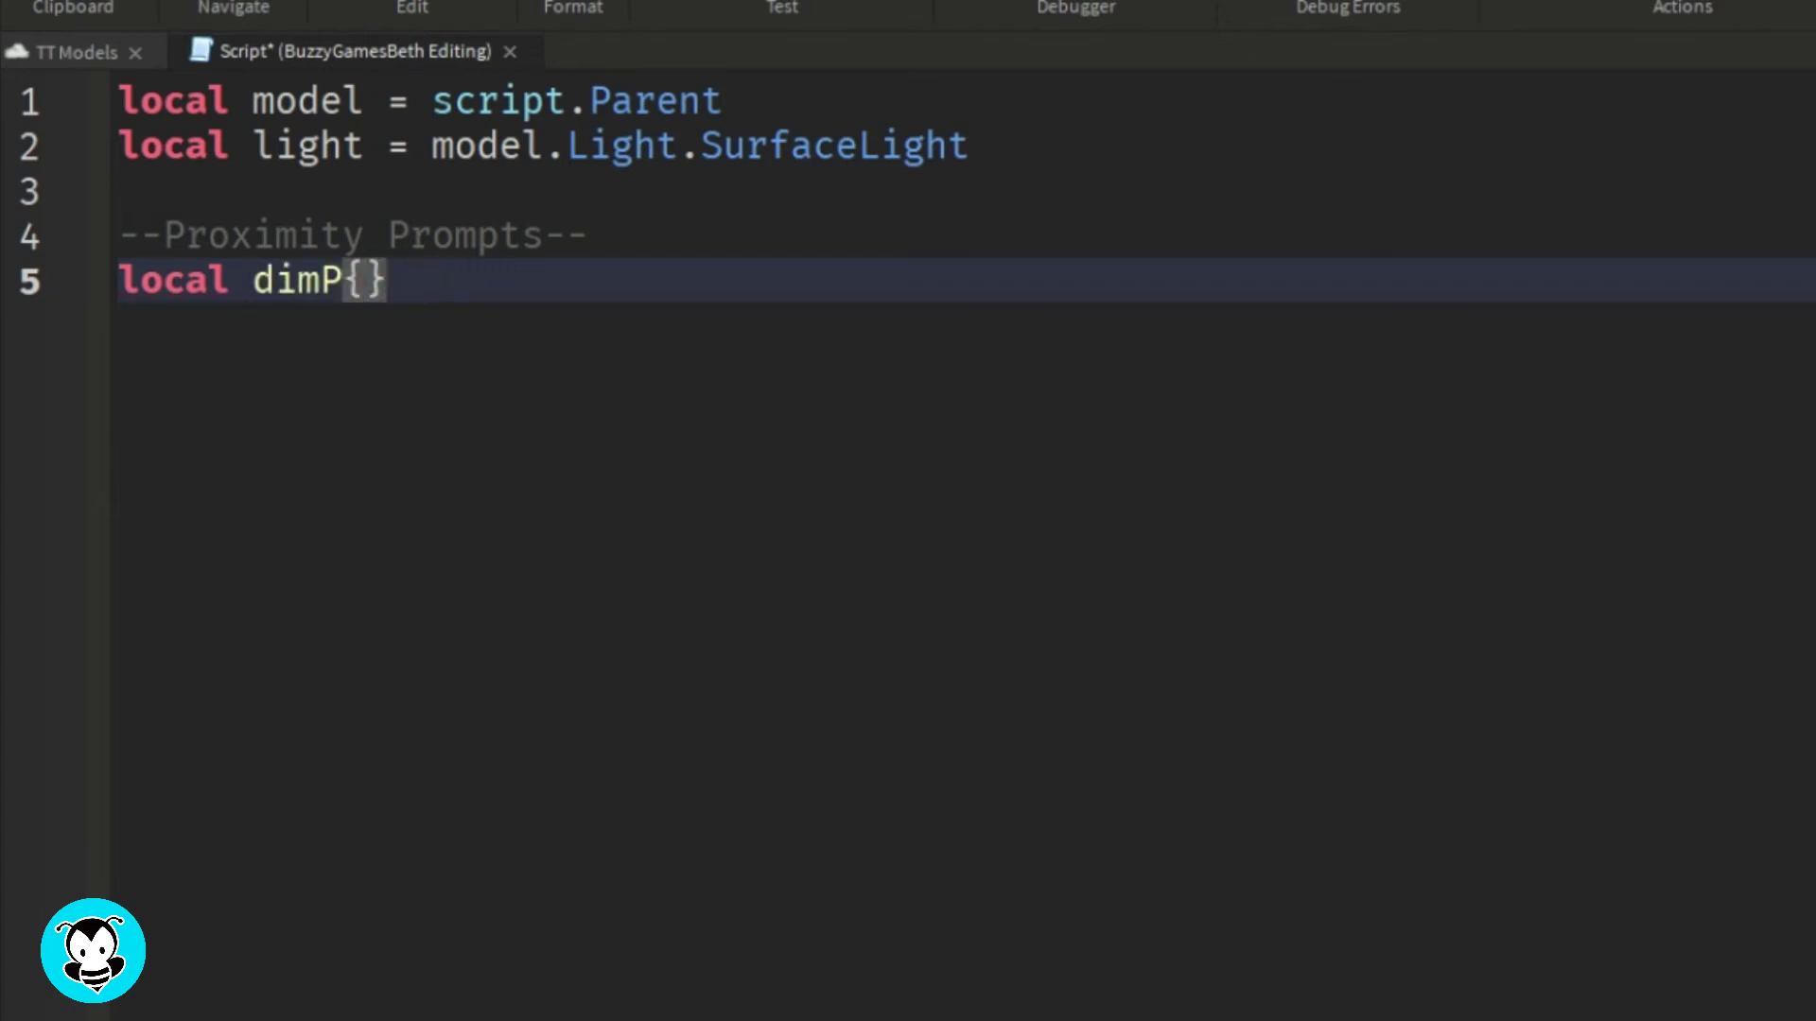
type("model.Dim.ProximityPrompt")
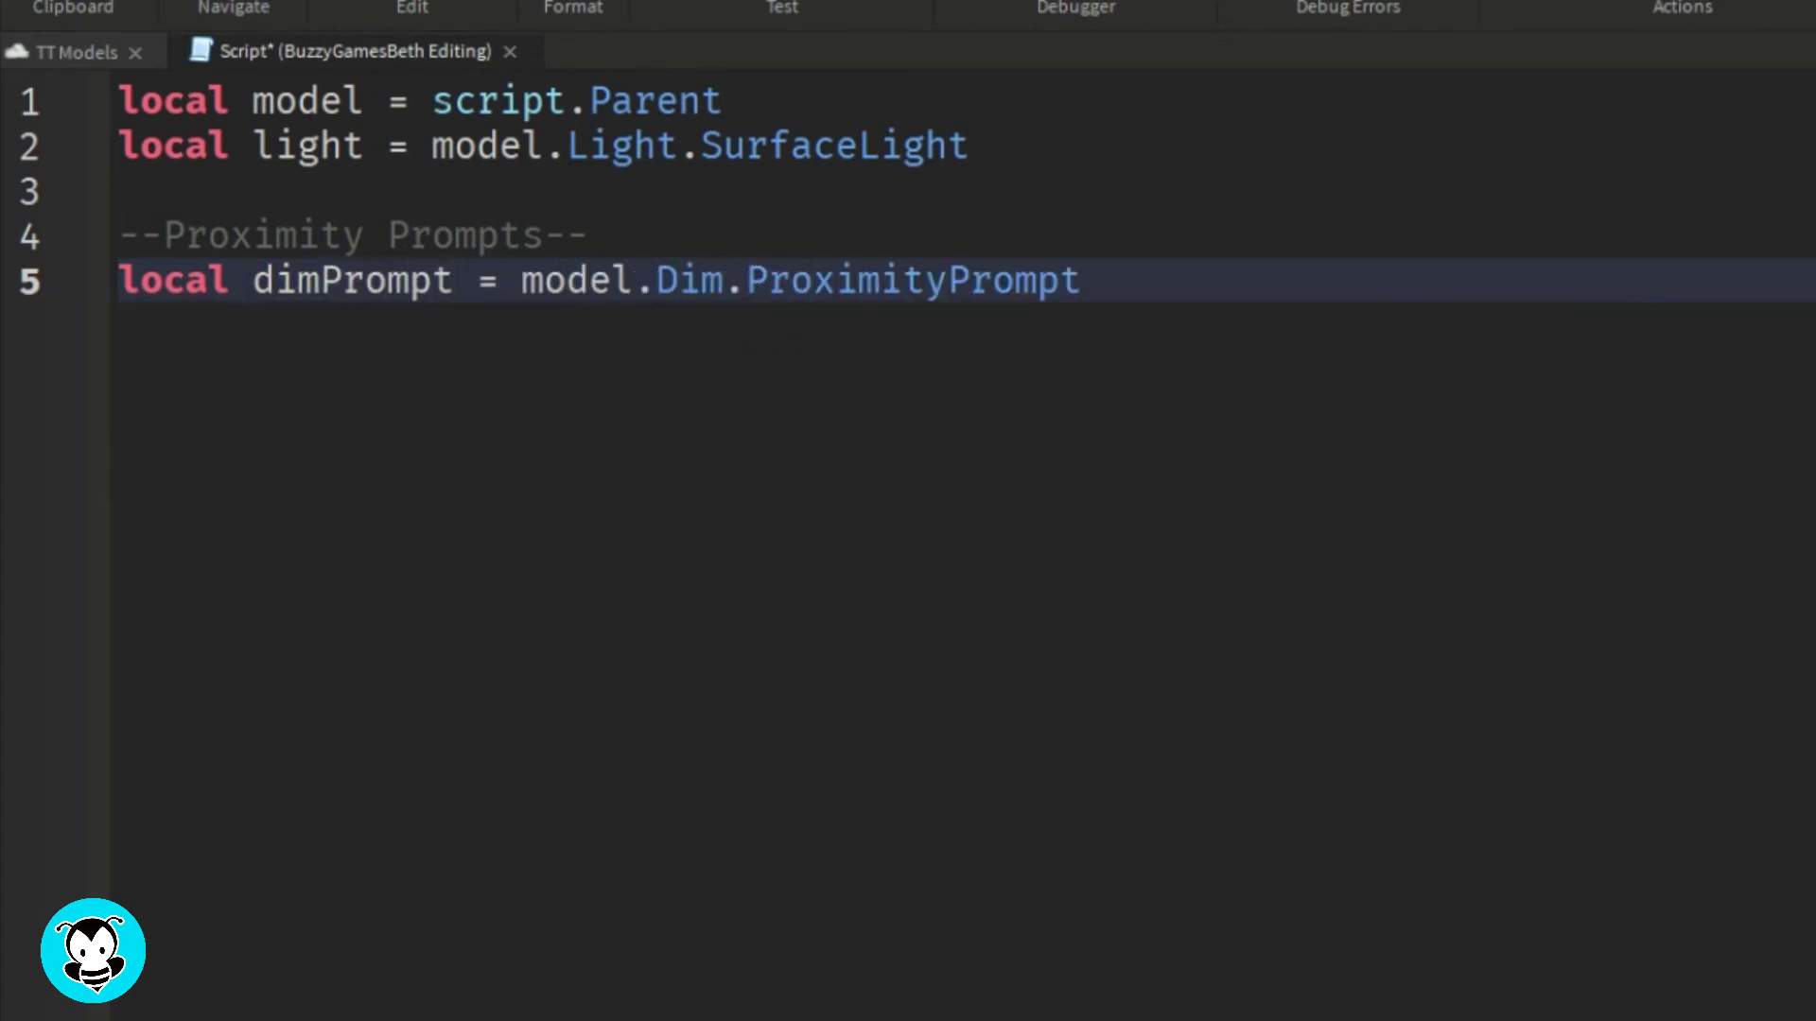
Declare local brightPrompt = model.Bright.ProximityPrompt on the following line
key("Return")
type("local brightPrompt = model")
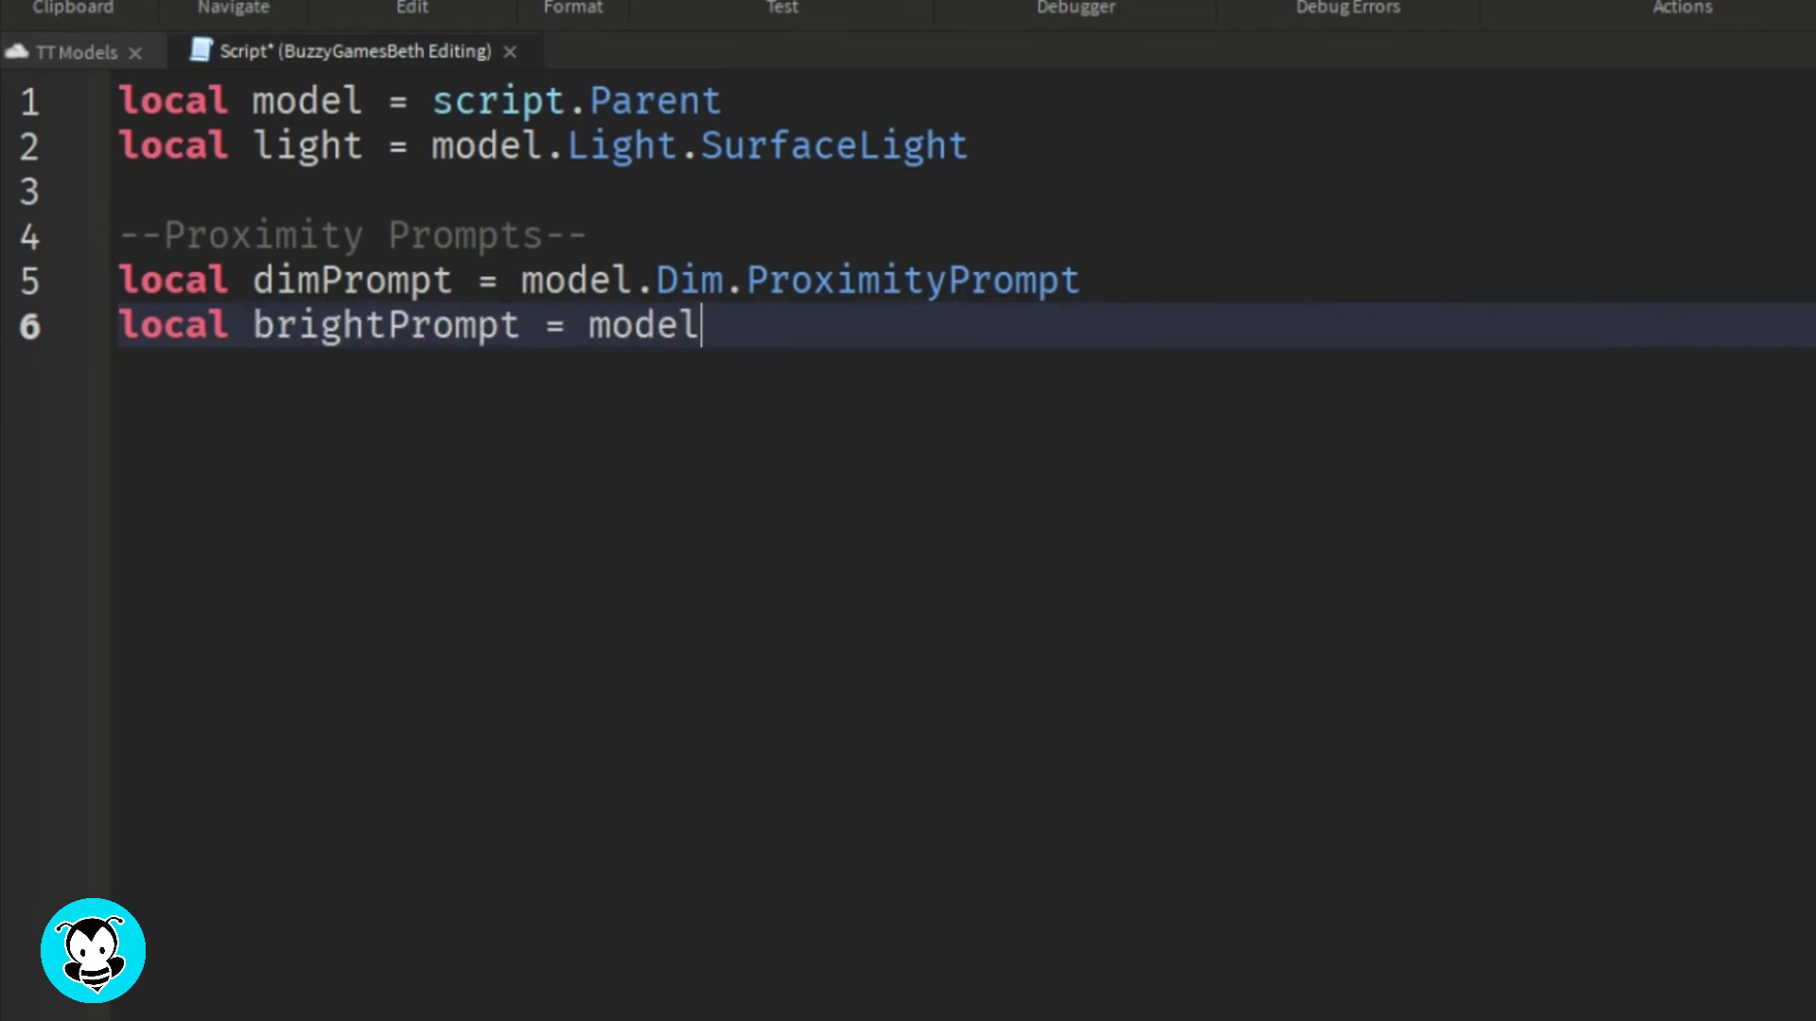
type(".Bright.ProximityPromp")
key("Tab")
Connect dimPrompt.Triggered to a function that sets light.Brightness = 2
key("Return")
key("Return")
type("dimPrompt.Triggered:Connect(fu")
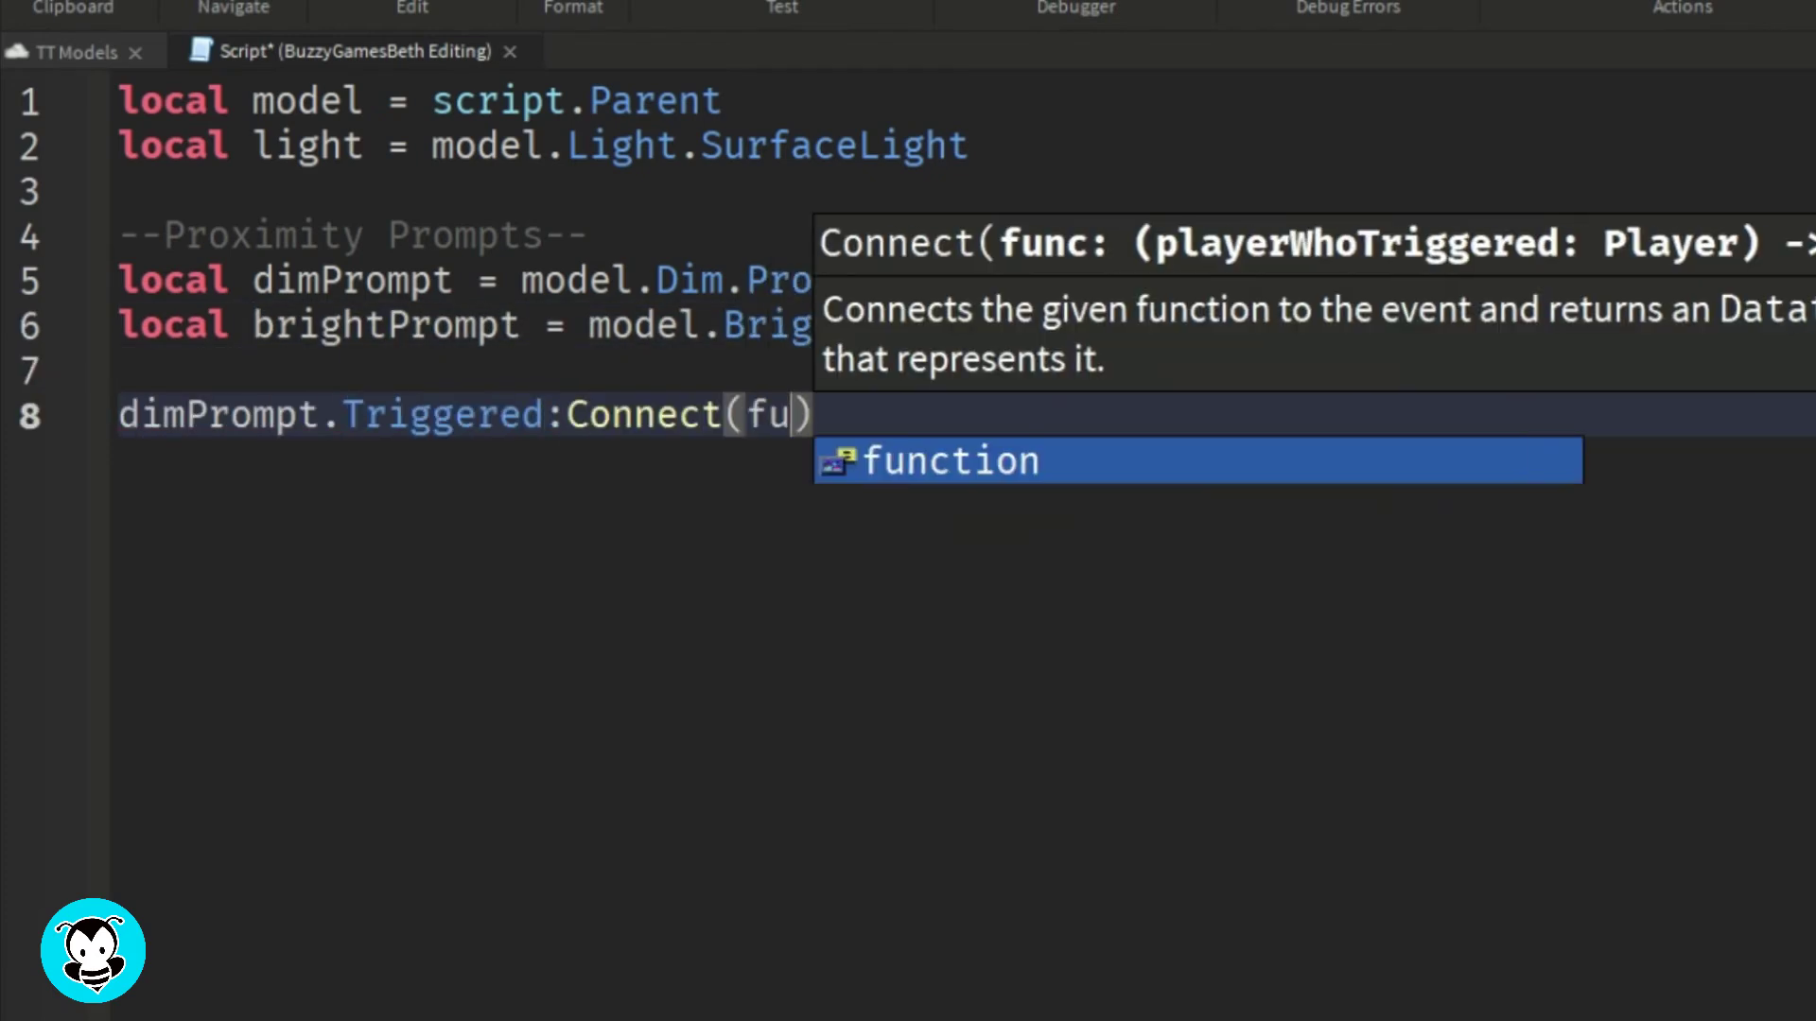
key("Tab")
key("Return")
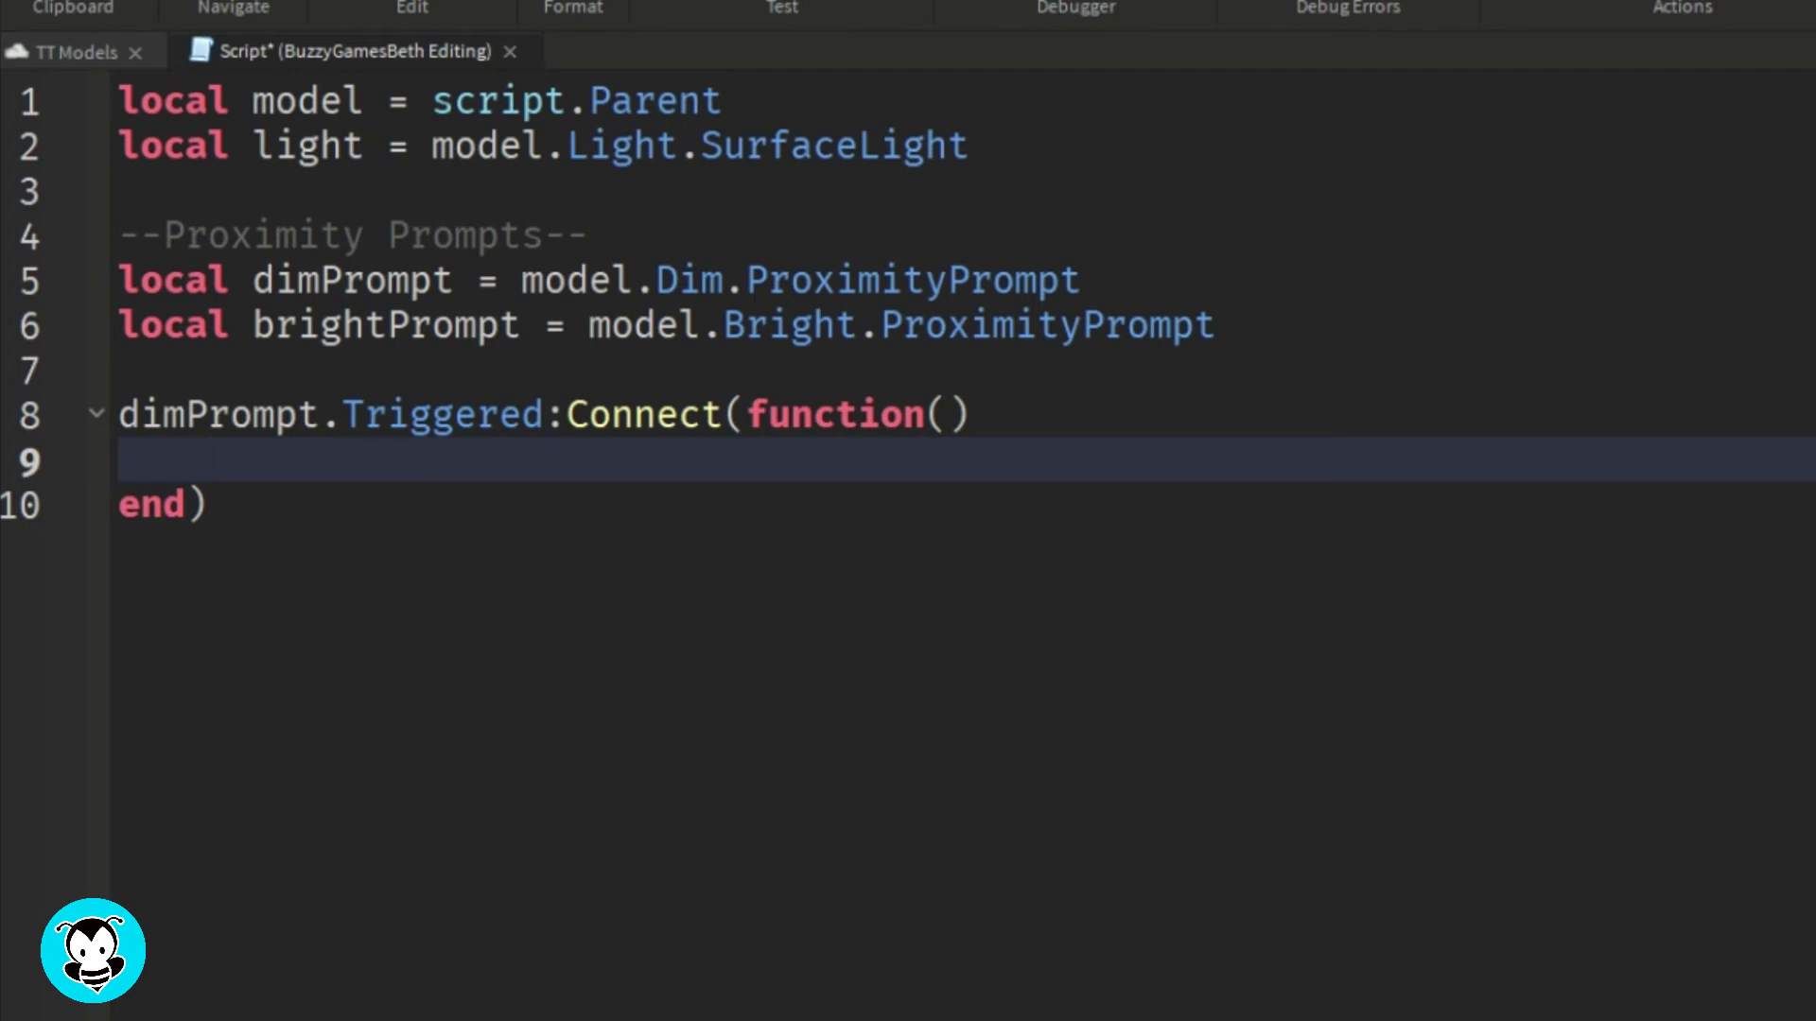
type("light.Brightness = 2")
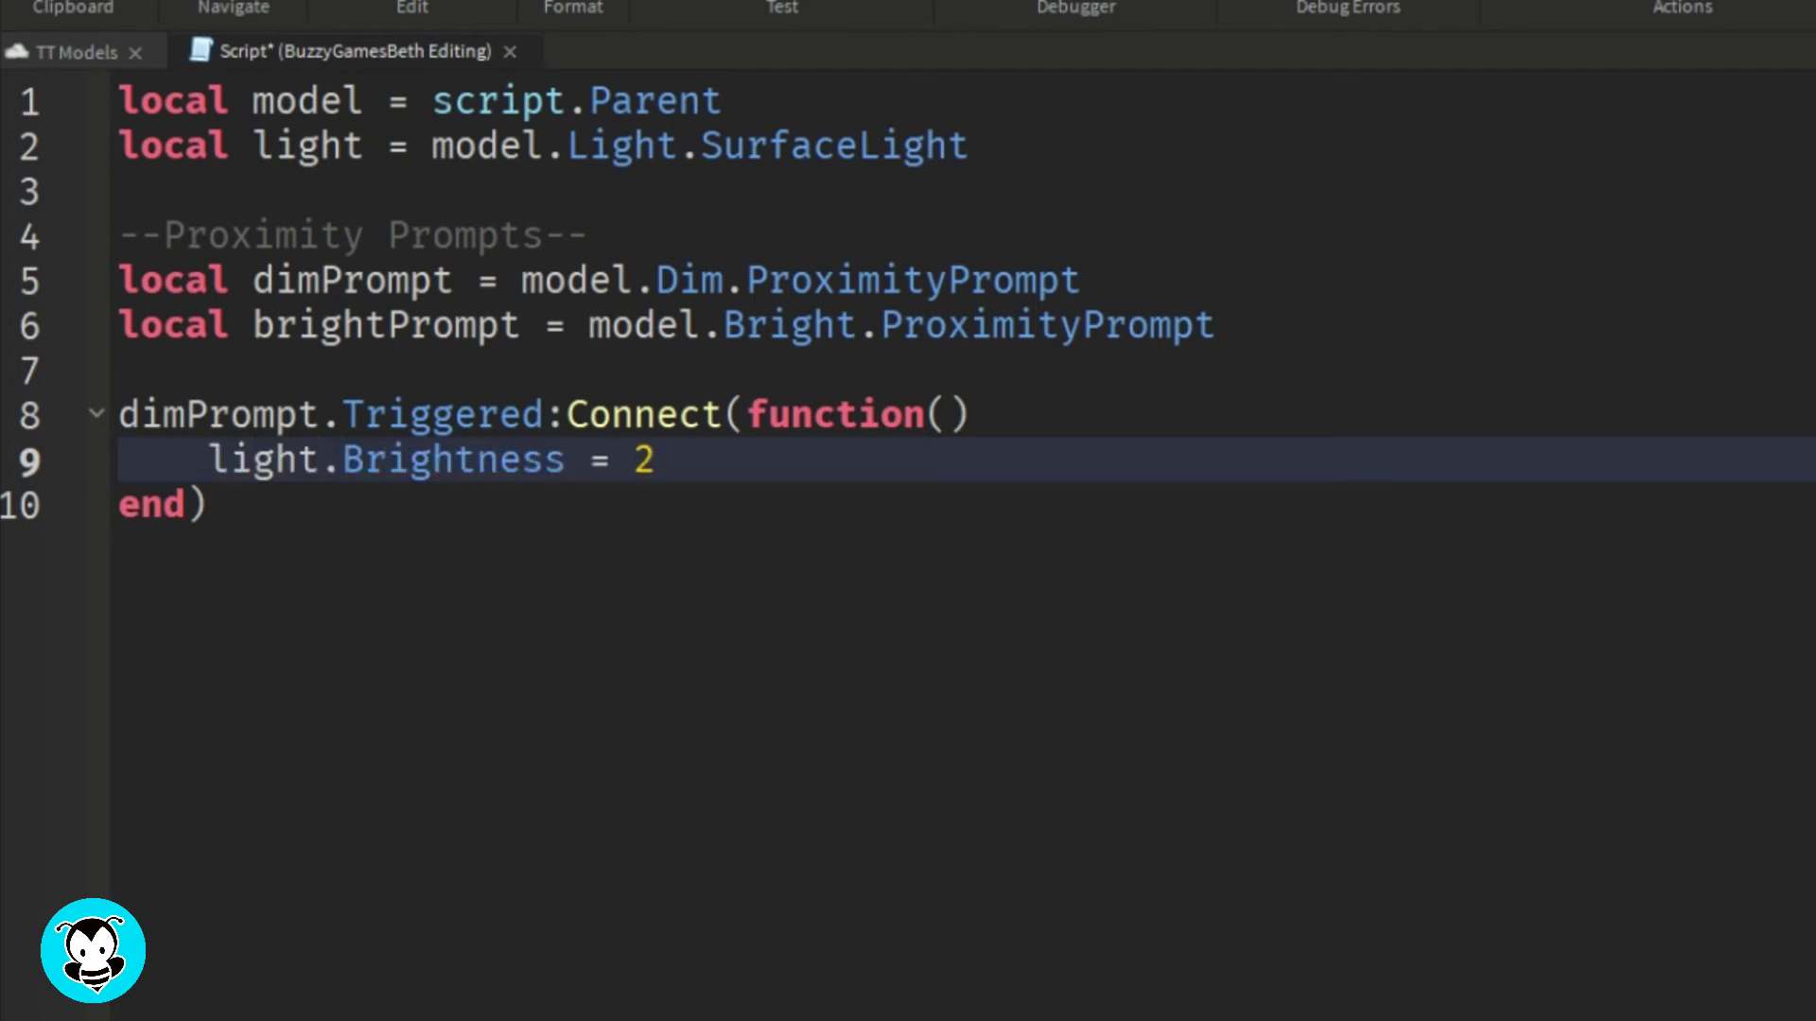
Connect brightPrompt.Triggered to a second function that sets light.Brightness = 10
key("Down")
key("Return")
key("Return")
type("brightPrompt.Triggered:Connect(function")
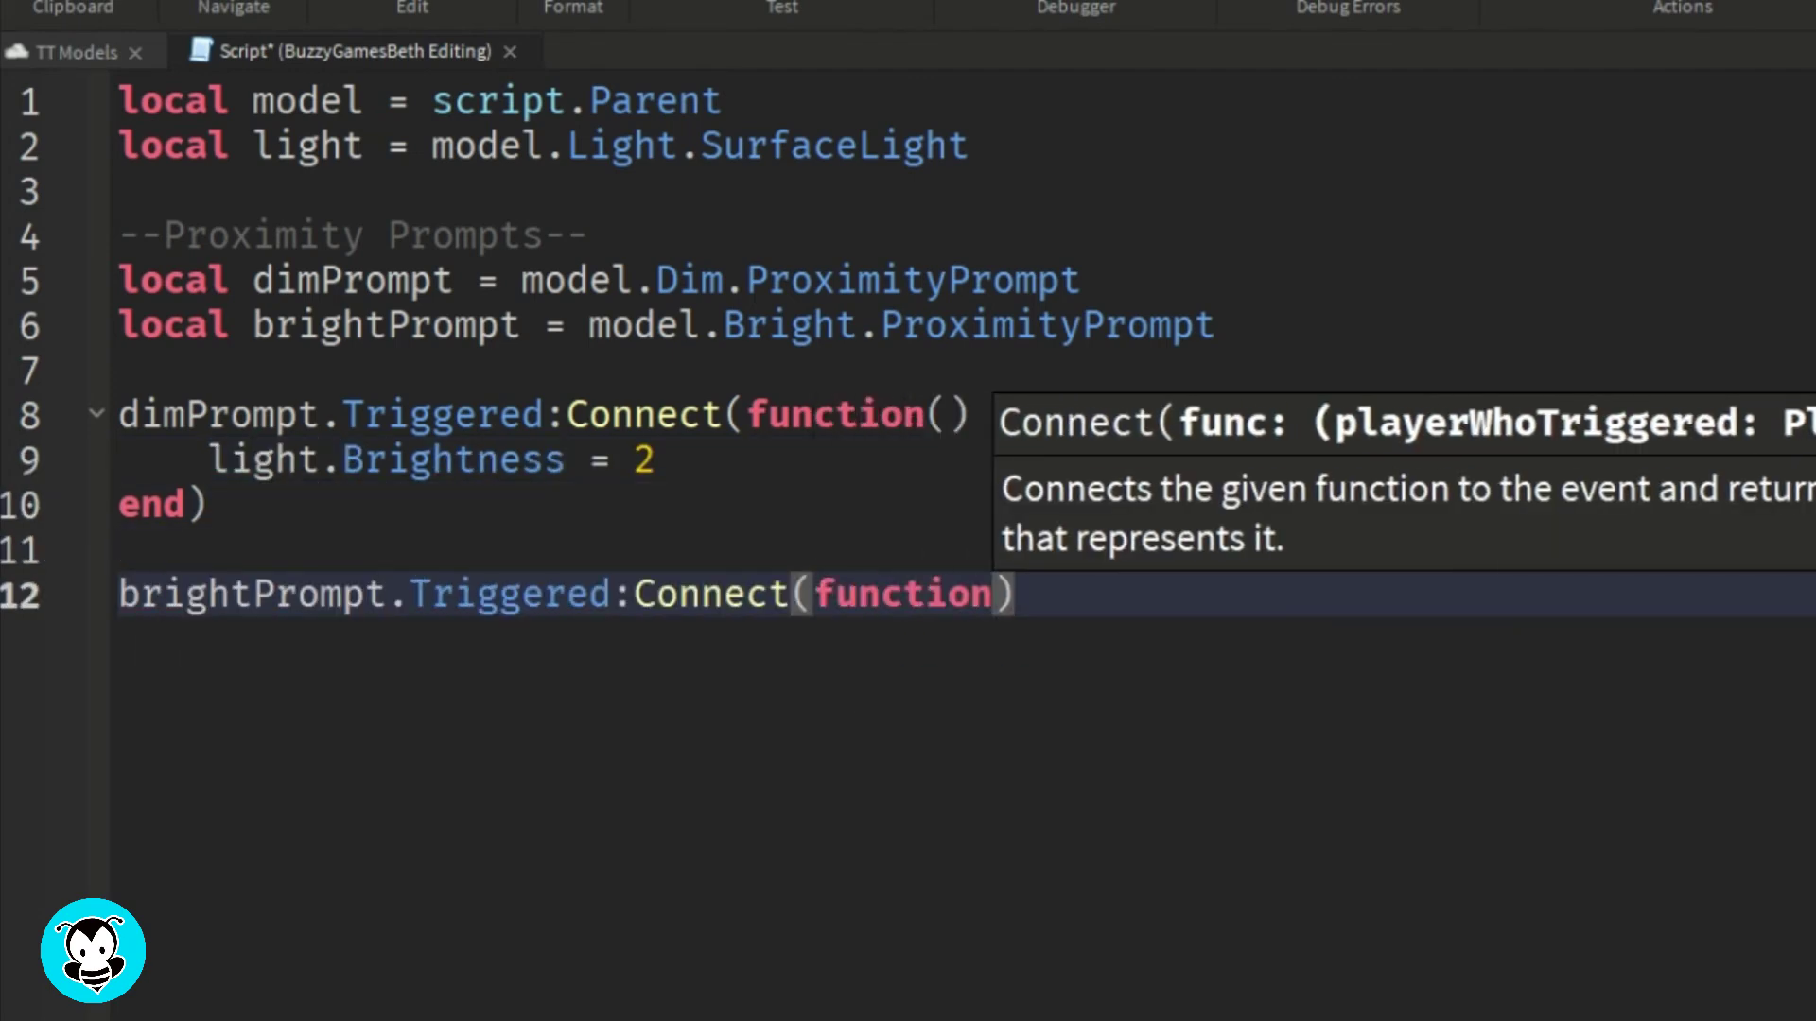
type("()")
key("Return")
type("light.Brightness = 10-")
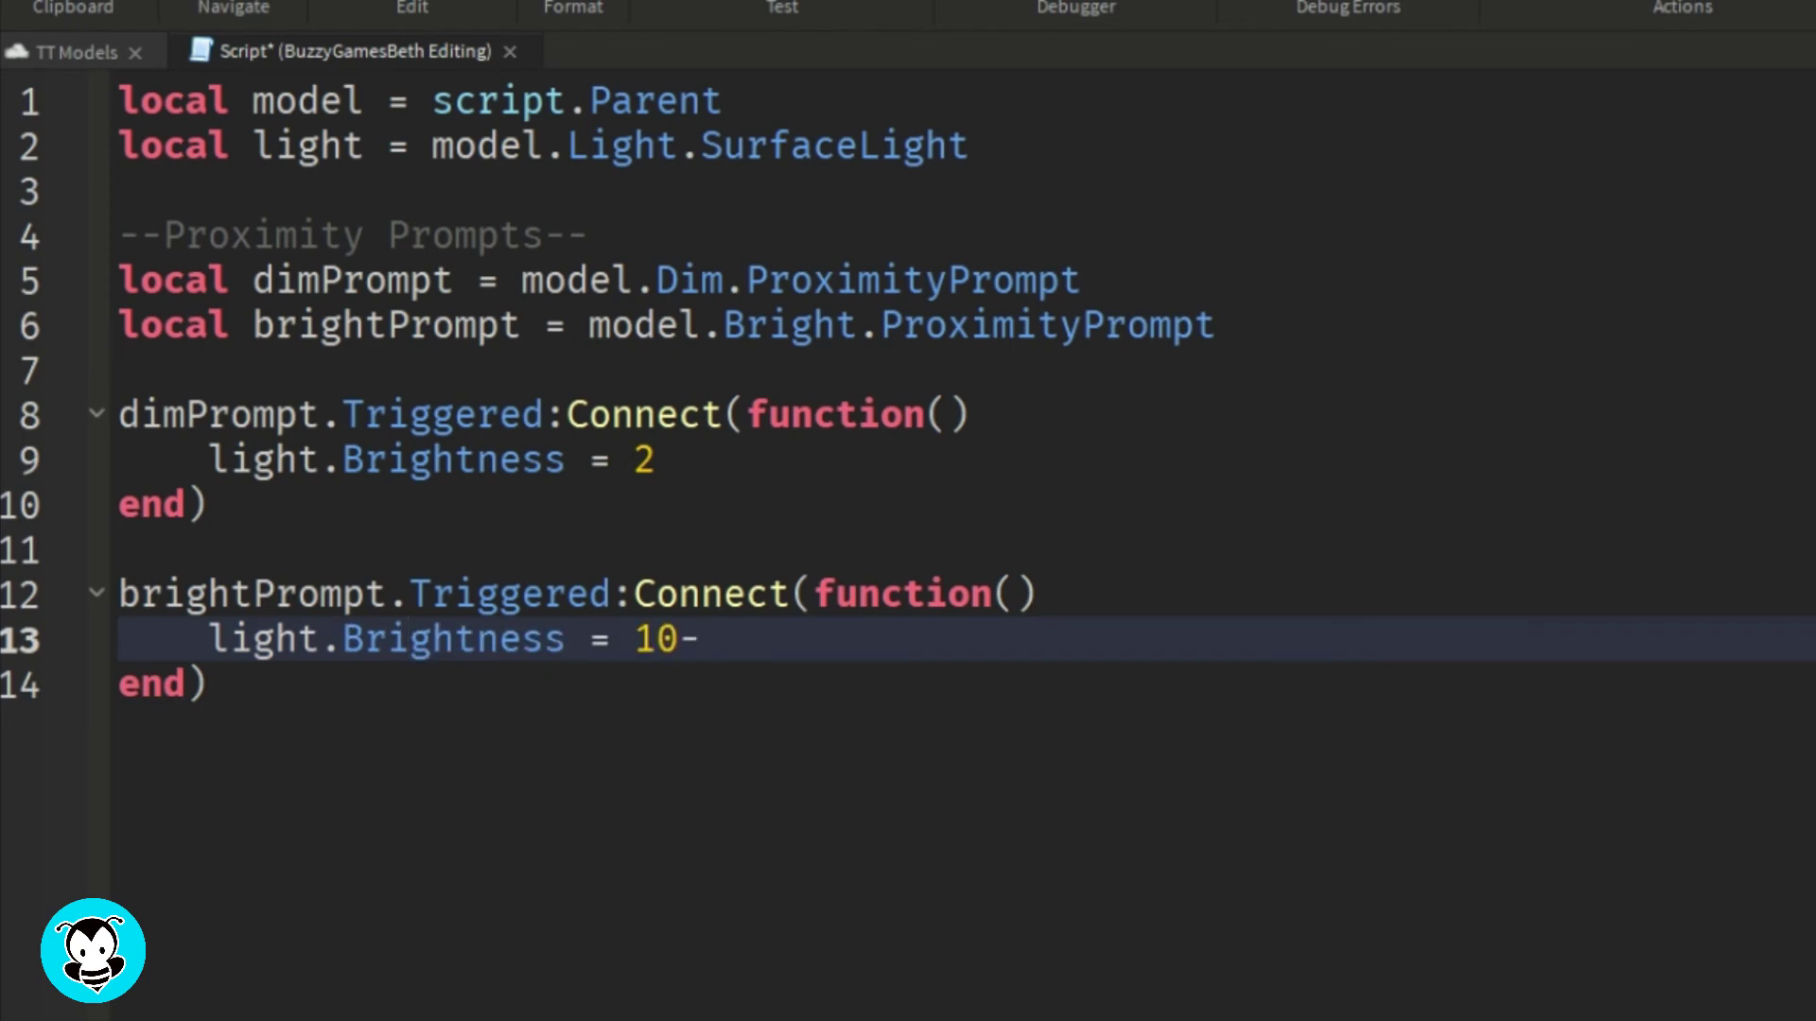
key("BackSpace")
key("Down")
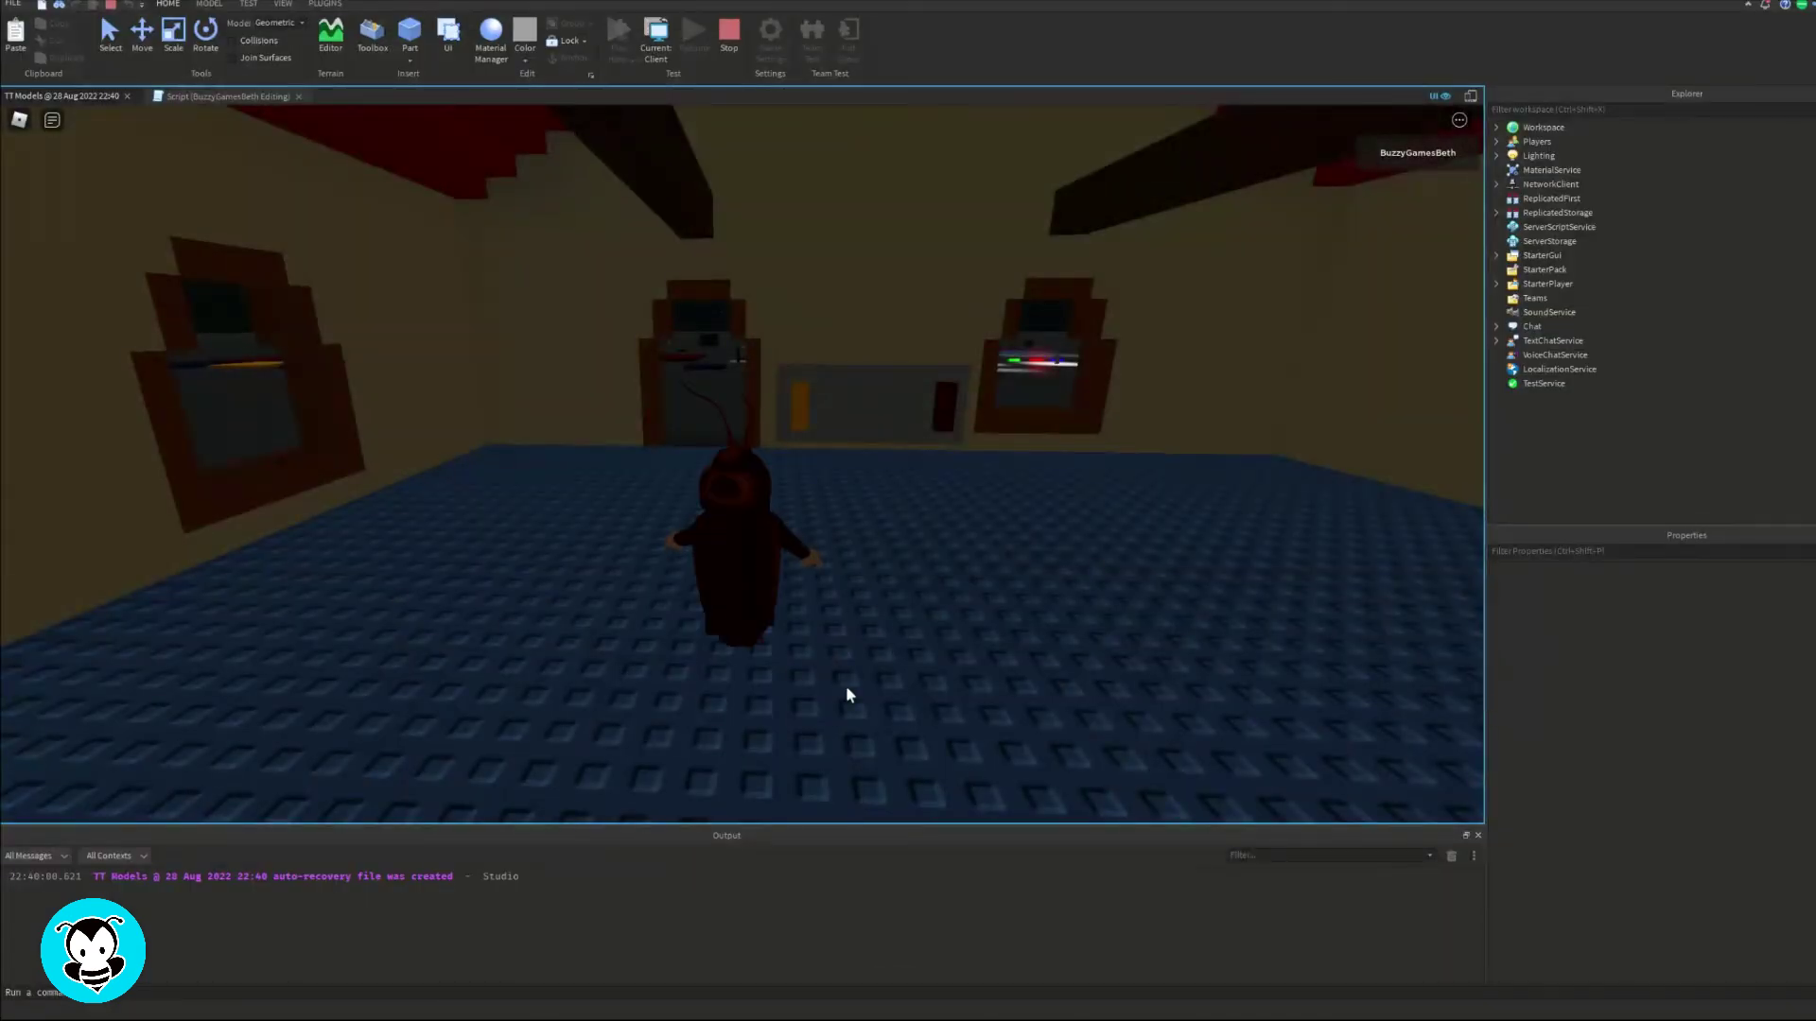
In a playtest, walk the character to the wall panel and hold the Dim and Bright buttons' prompts in turn
key("a")
right_click_drag(847, 688, 843, 690)
right_click_drag(851, 521, 939, 535)
key("e")
key("d")
key("w")
key("e")
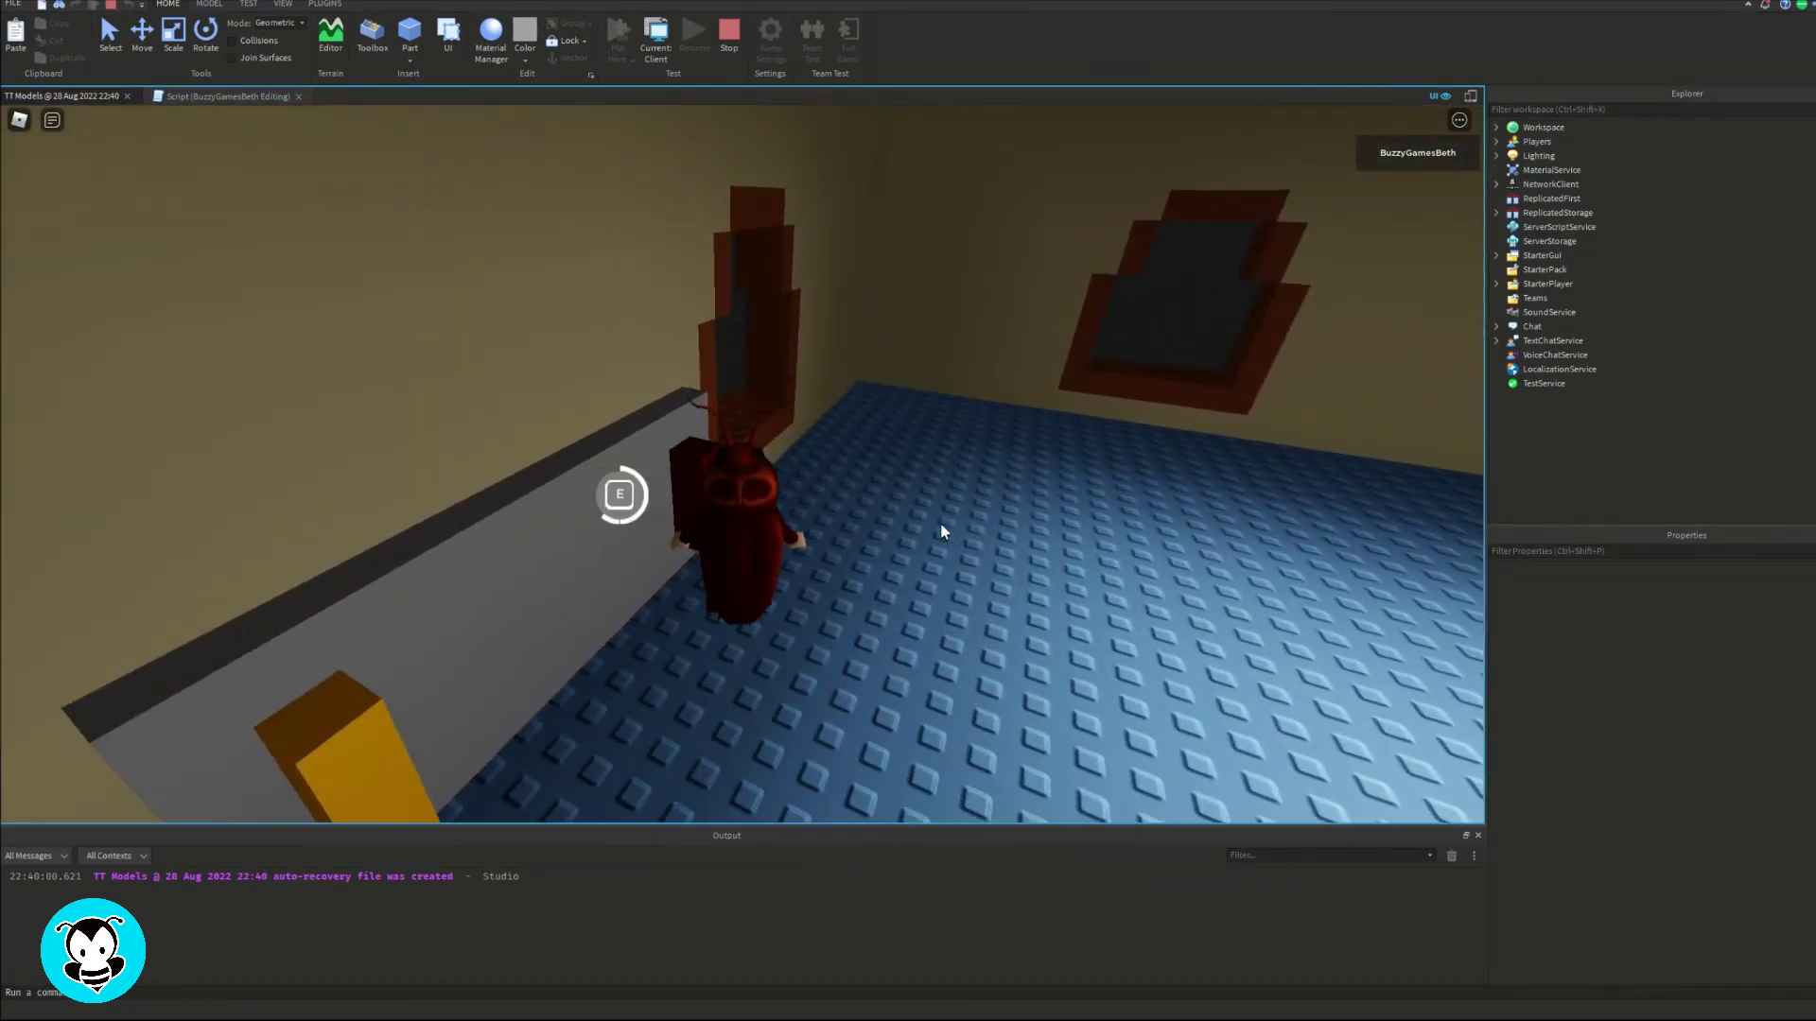
Walk the character back to the orange button and hold its prompt for dim light
key("s")
right_click_drag(905, 544, 901, 547)
key("d")
key("a")
key("e")
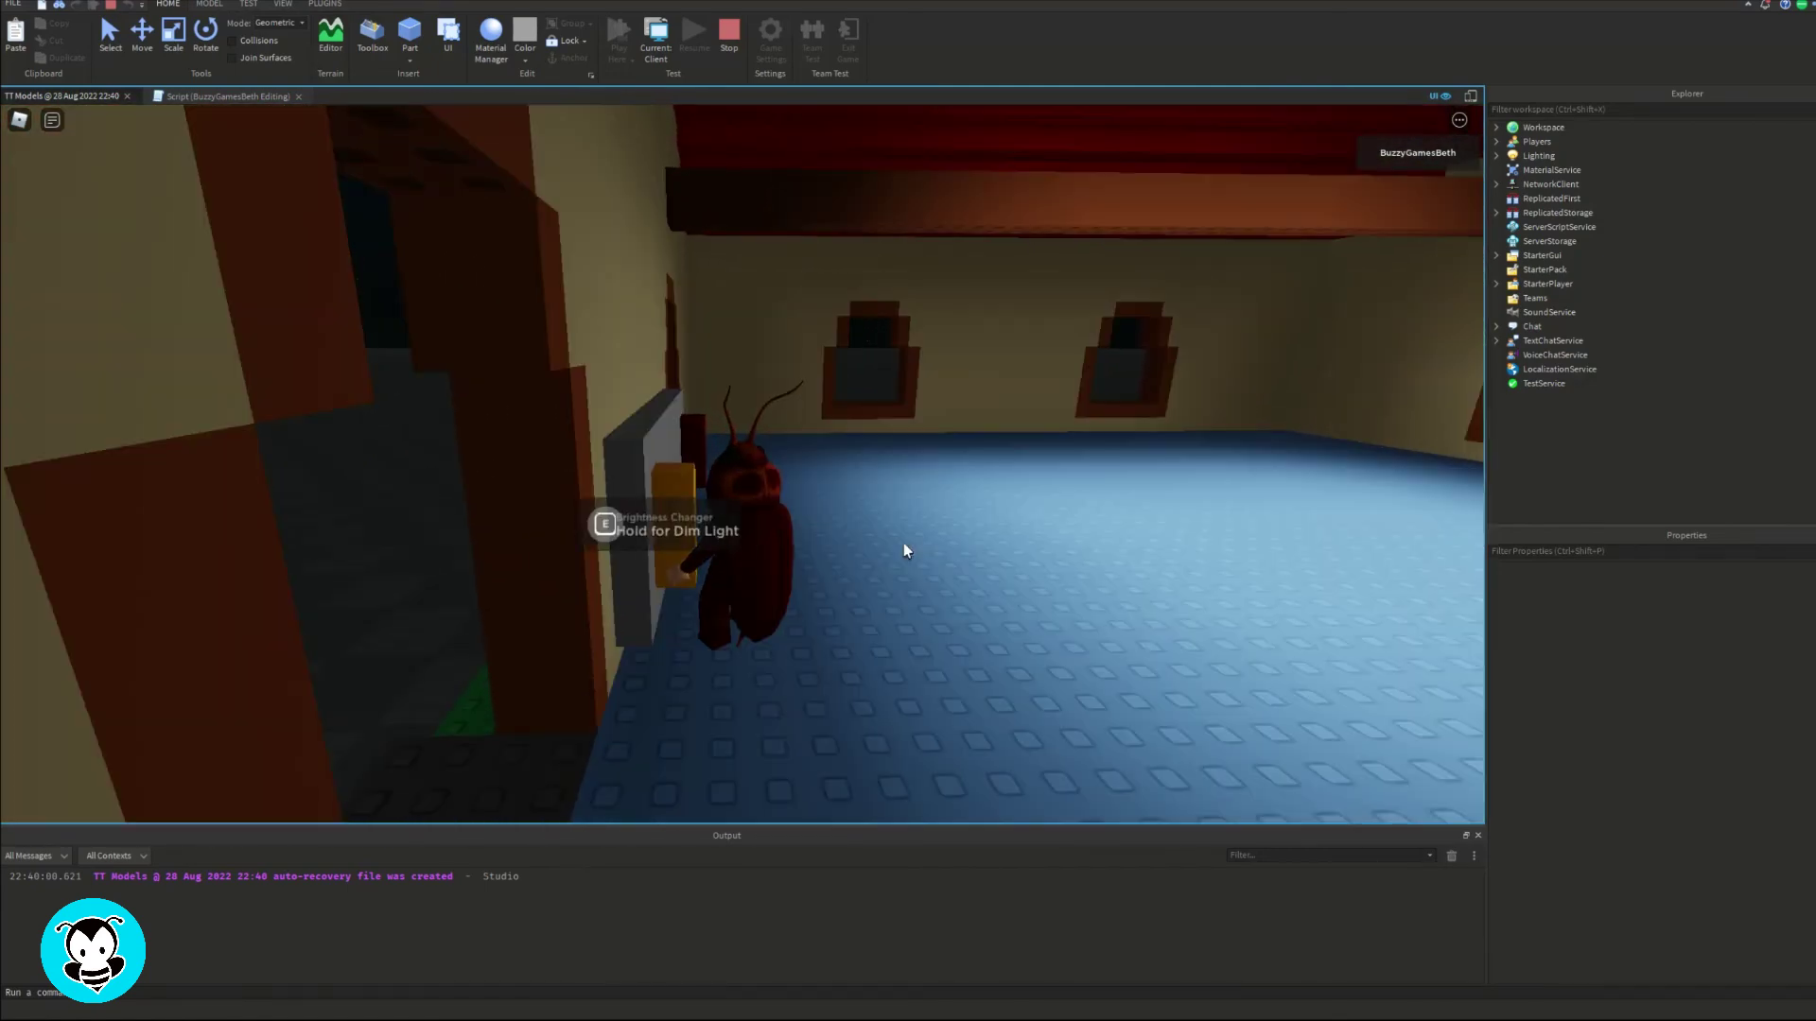
Walk the character to the maroon button and hold its prompt for bright light
key("d")
right_click_drag(904, 544, 923, 529)
key("w")
key("a")
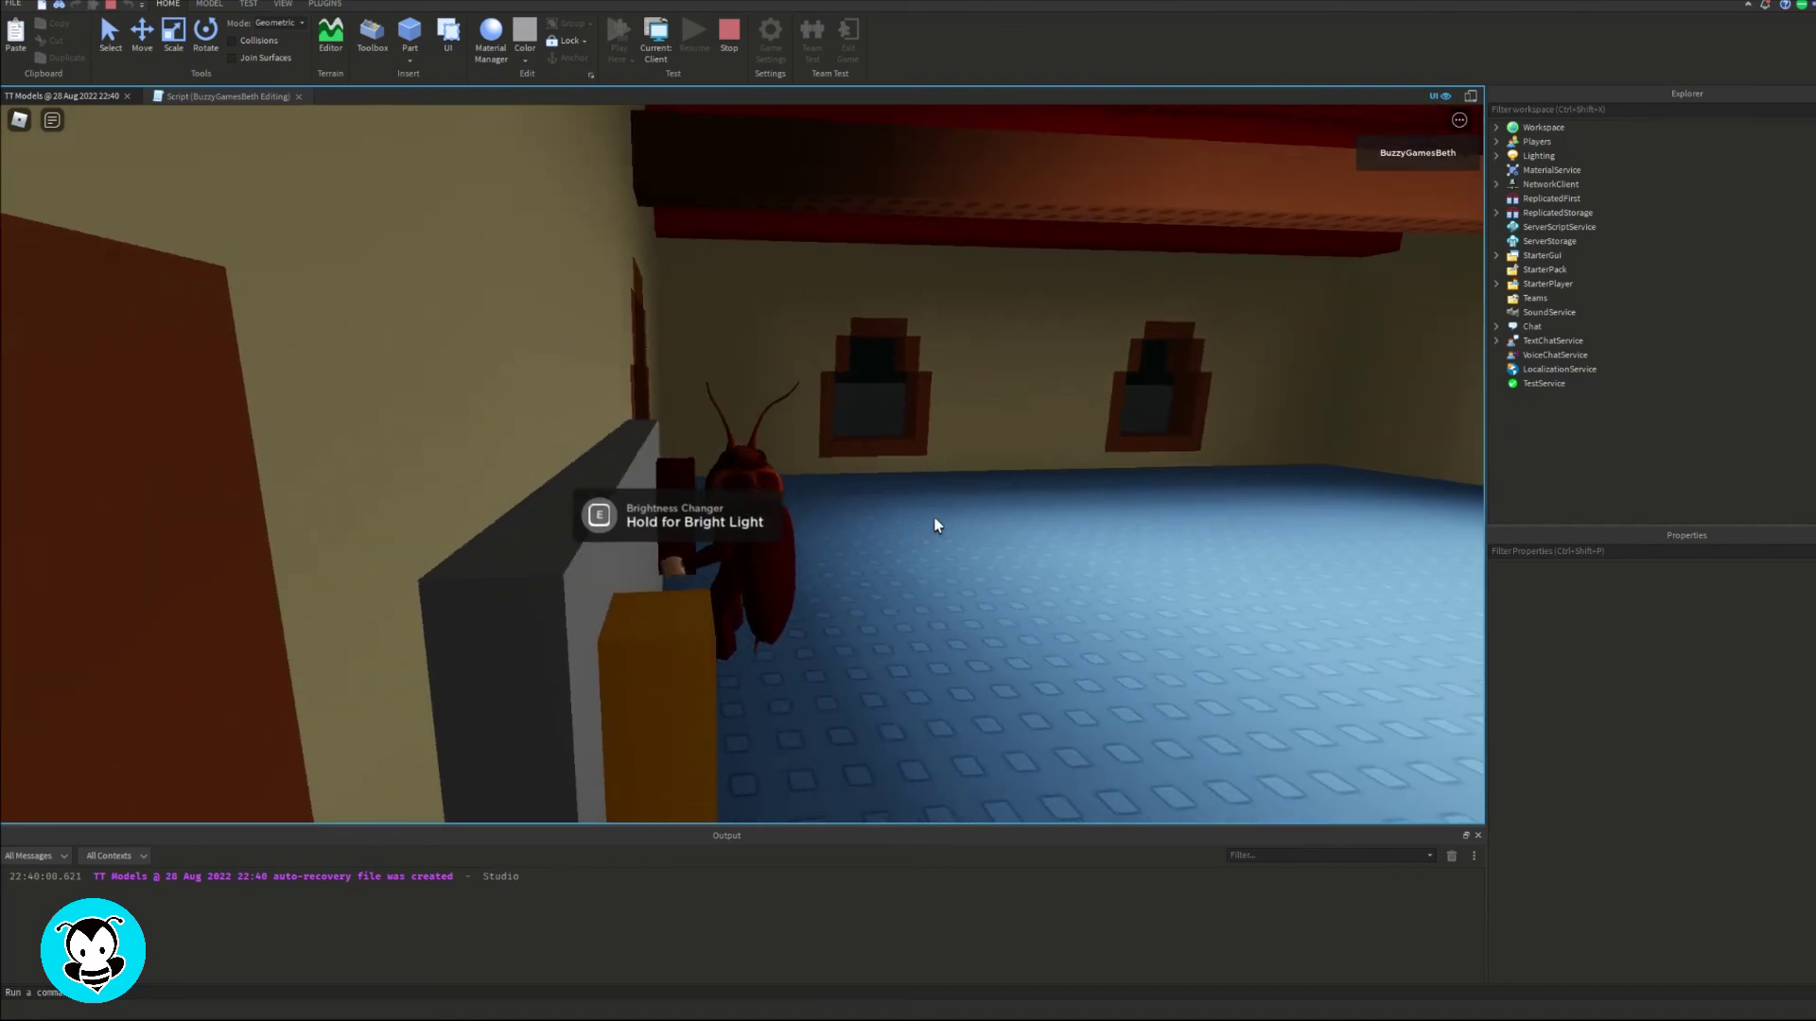
key("e")
Move the character along the panel between both buttons and trigger a prompt again to compare the room's lighting
key("s")
key("d")
right_click_drag(900, 528, 935, 540)
key("a")
key("w")
key("e")
key("d")
key("w")
key("s")
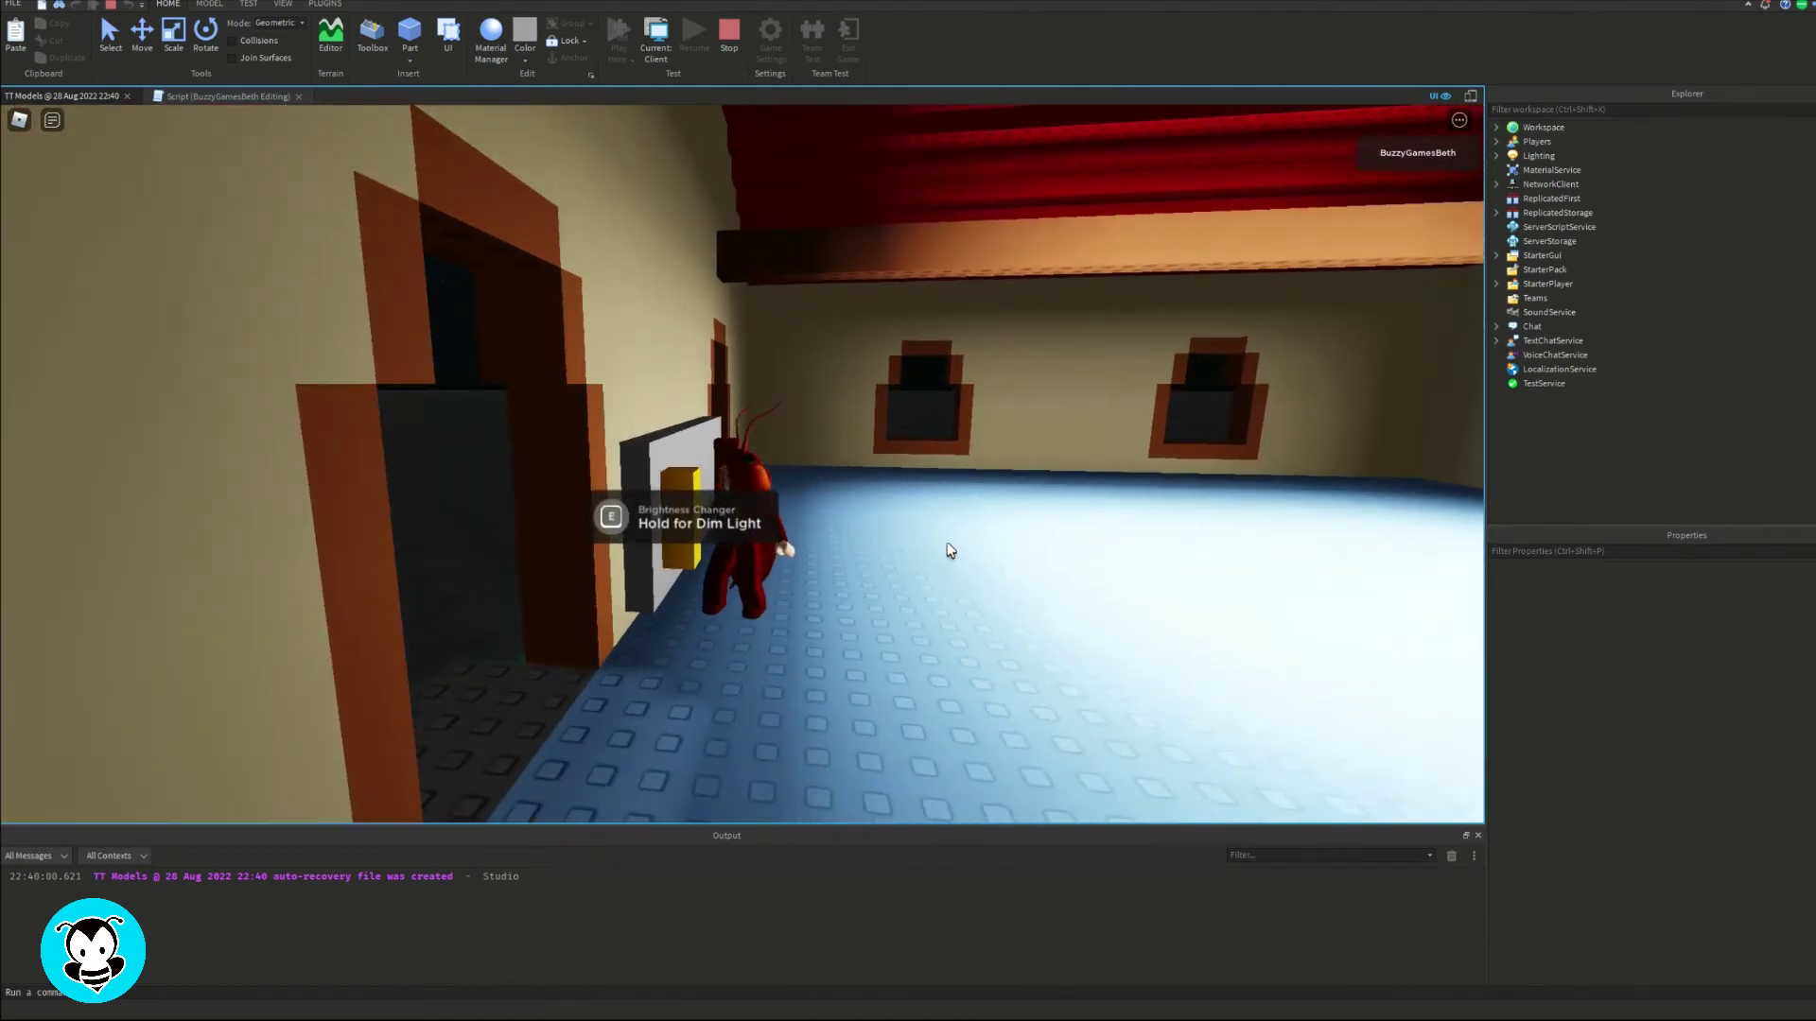